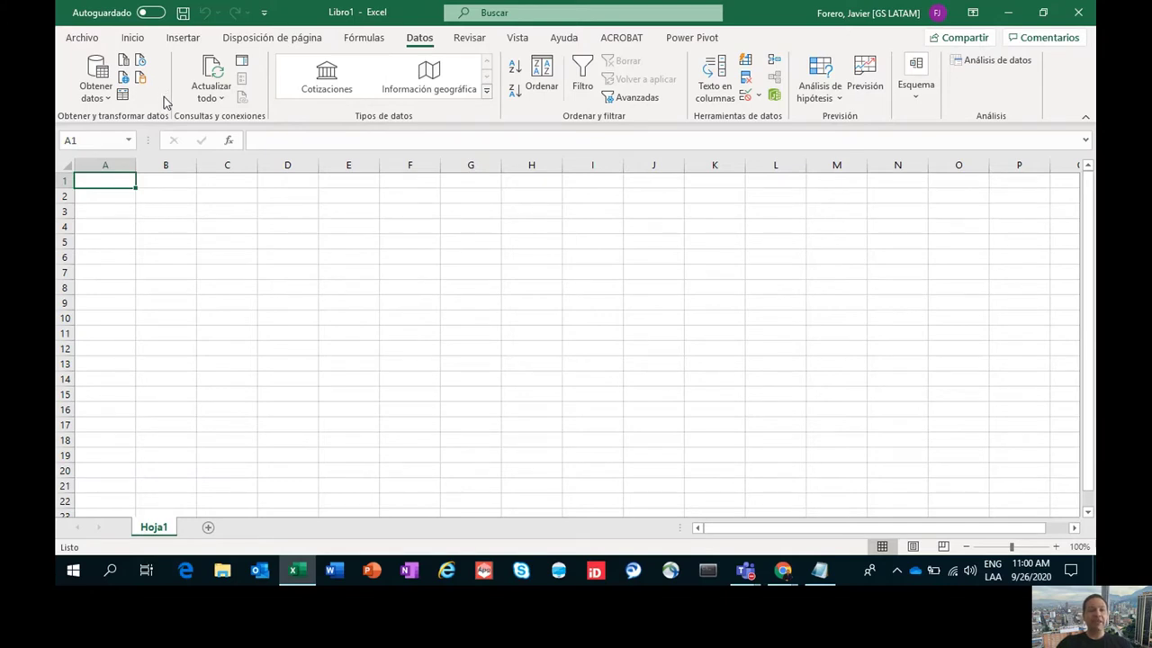
Choose Obtener datos > Desde otras fuentes > Desde la web to begin a web import
click(99, 97)
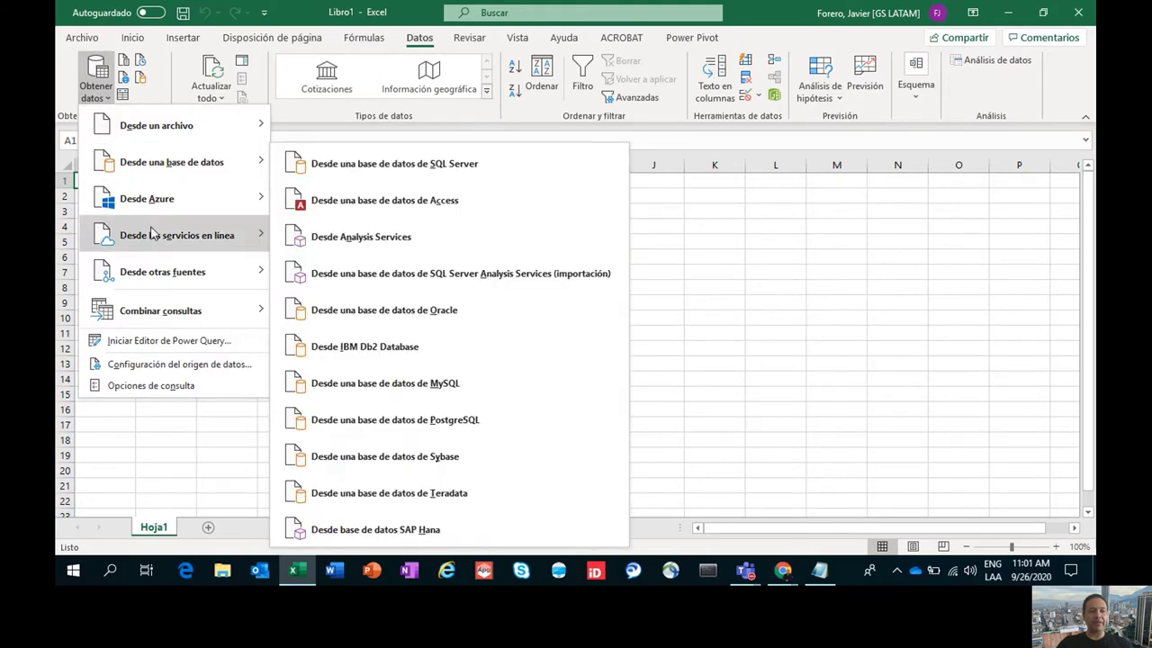
mouse_move(153, 234)
mouse_move(164, 274)
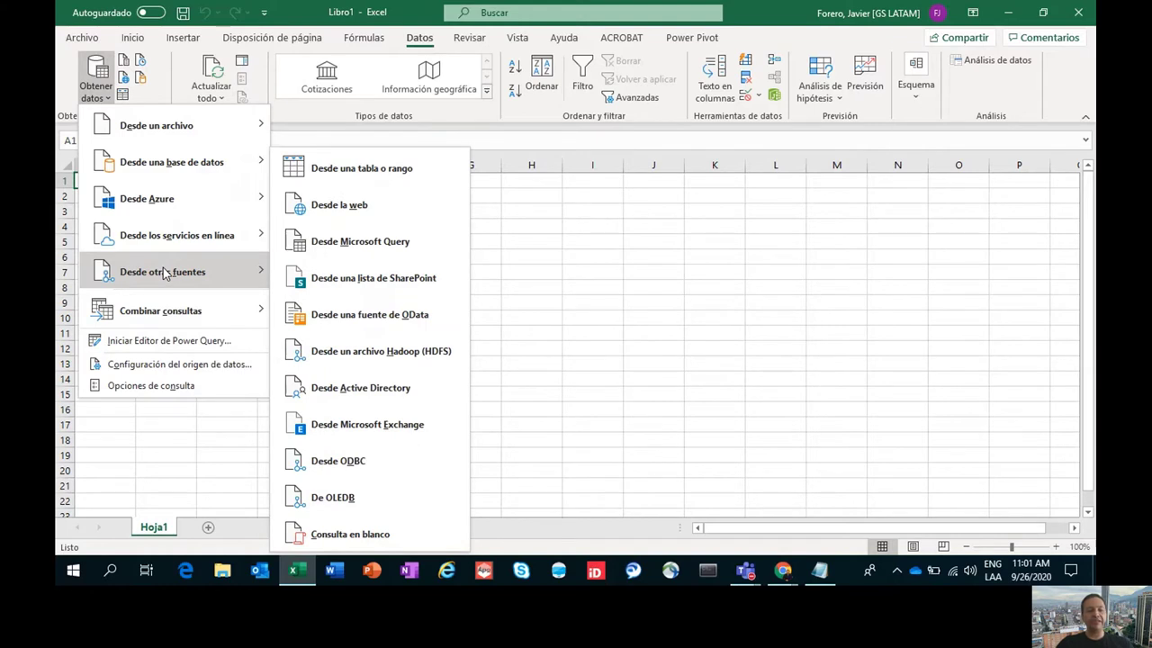
click(349, 207)
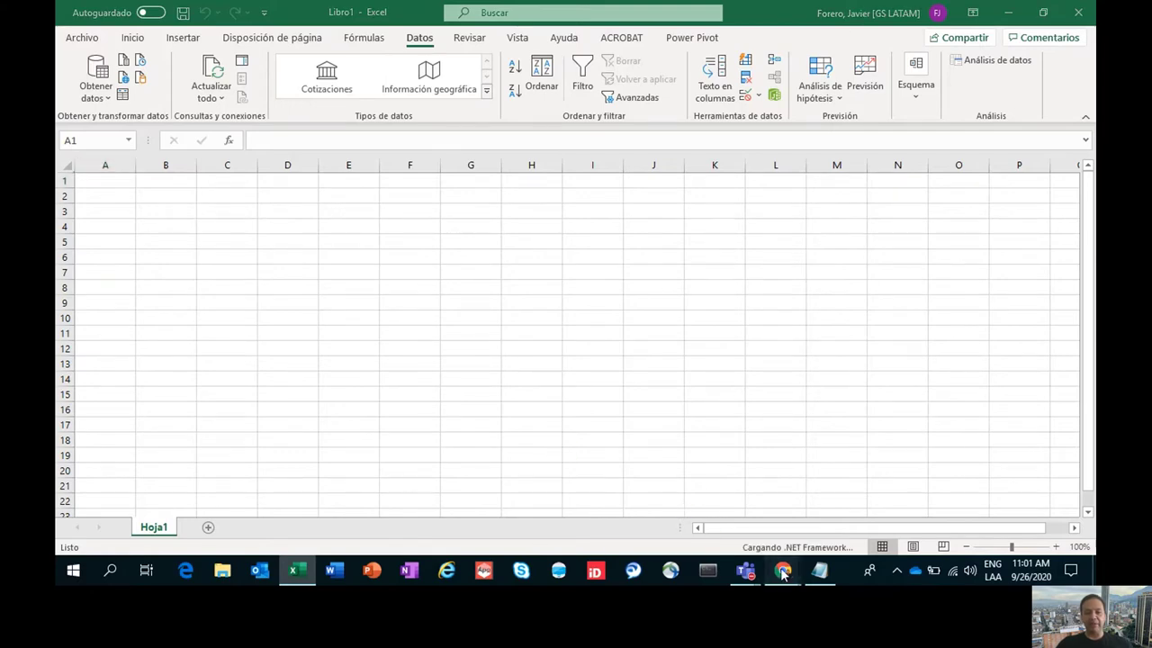
Paste the worldometers coronavirus page URL from Chrome into the From Web address box
mouse_move(782, 574)
click(860, 490)
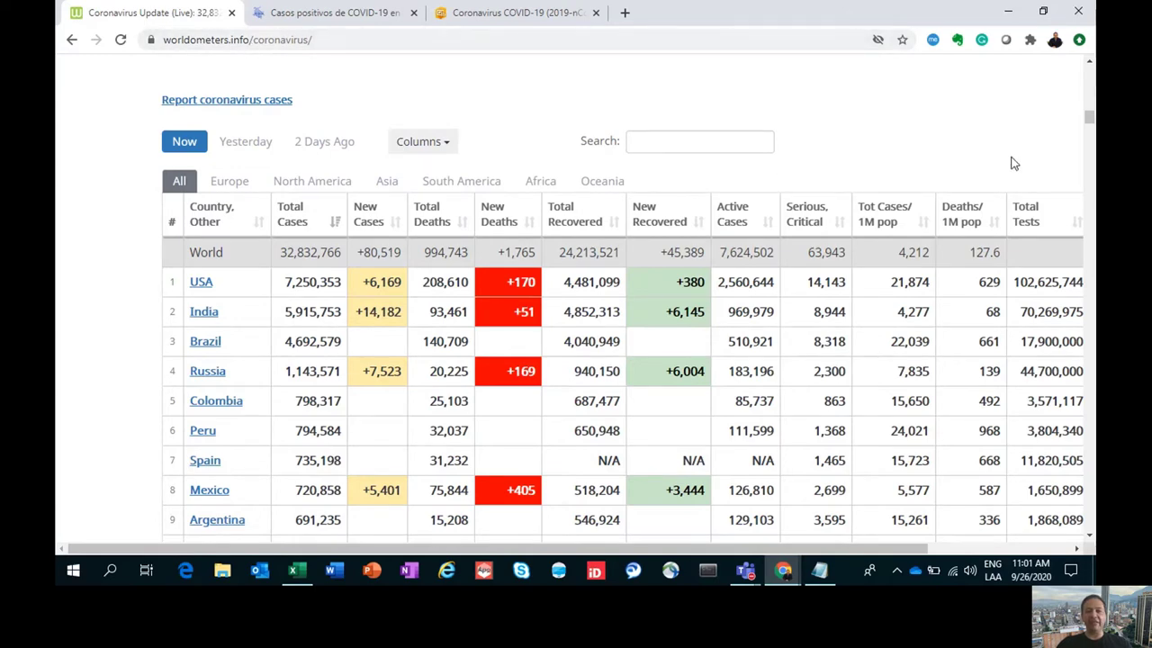
drag(1090, 122, 1090, 113)
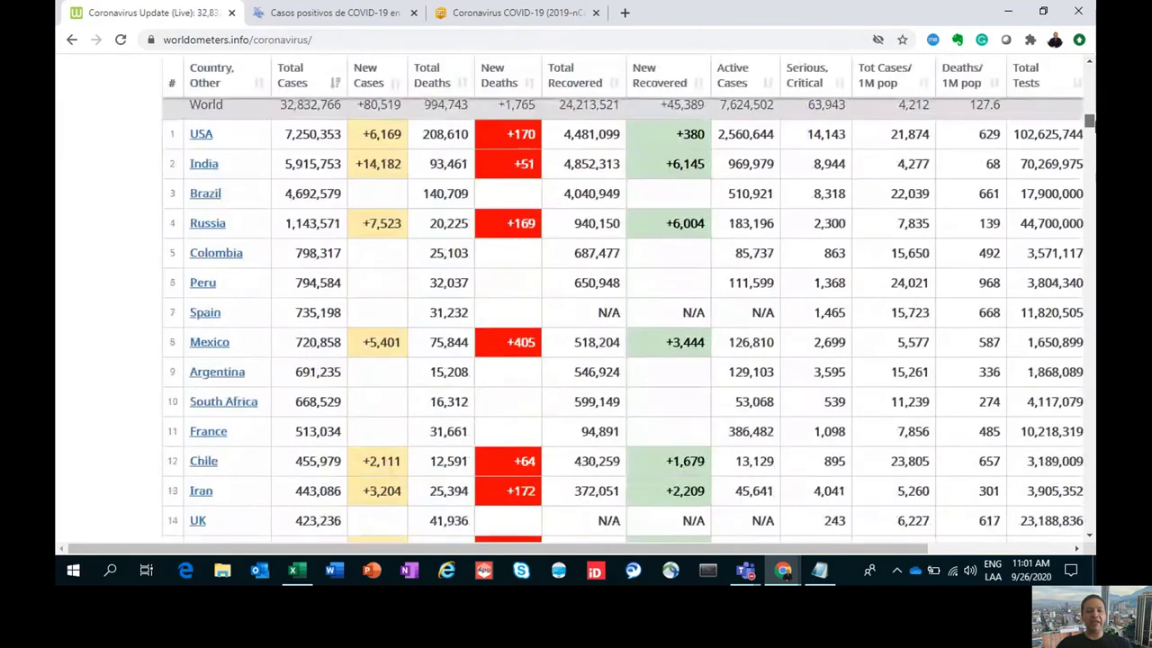
drag(1089, 112, 1089, 117)
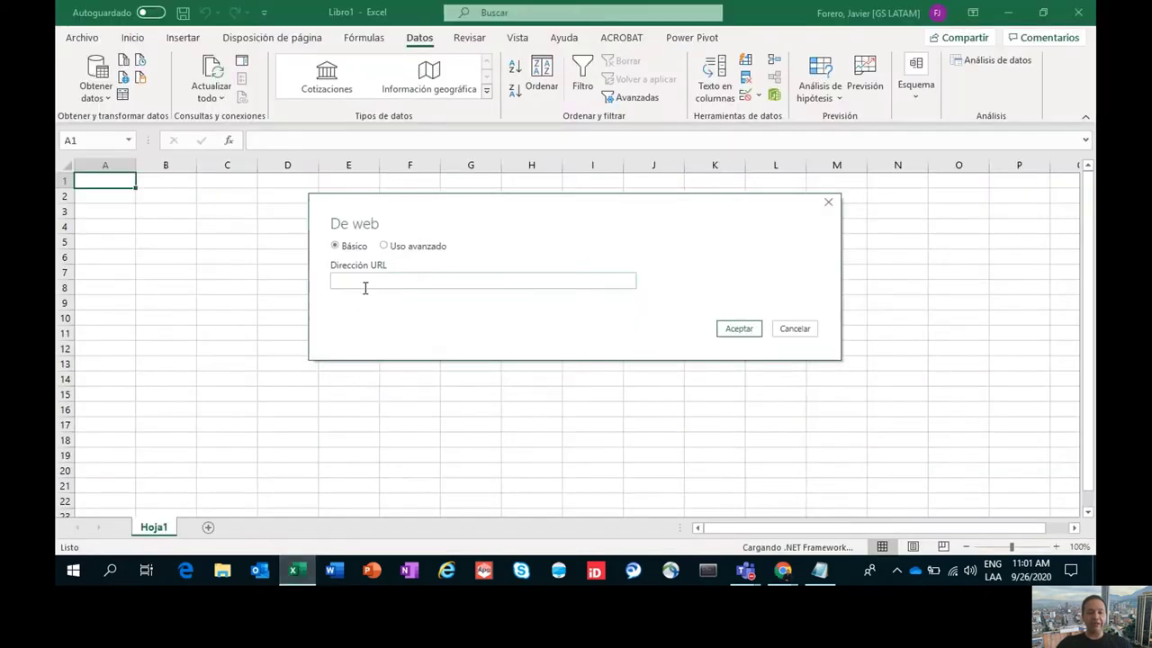
text(https://www.worldometers.info/coronavirus/)
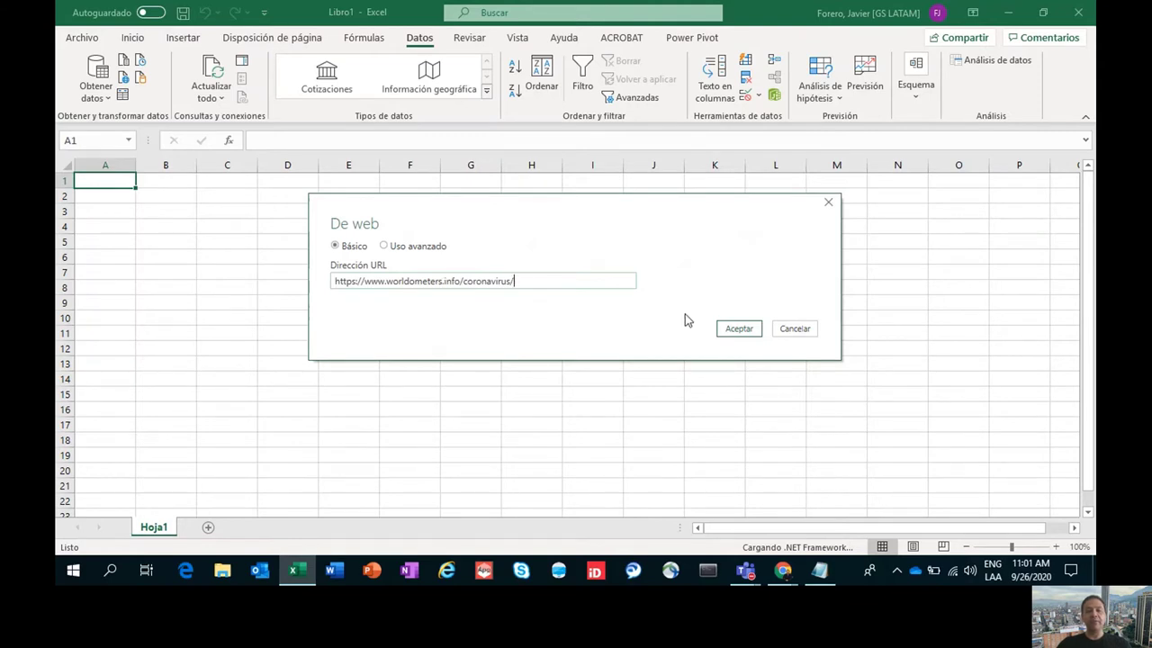
click(737, 330)
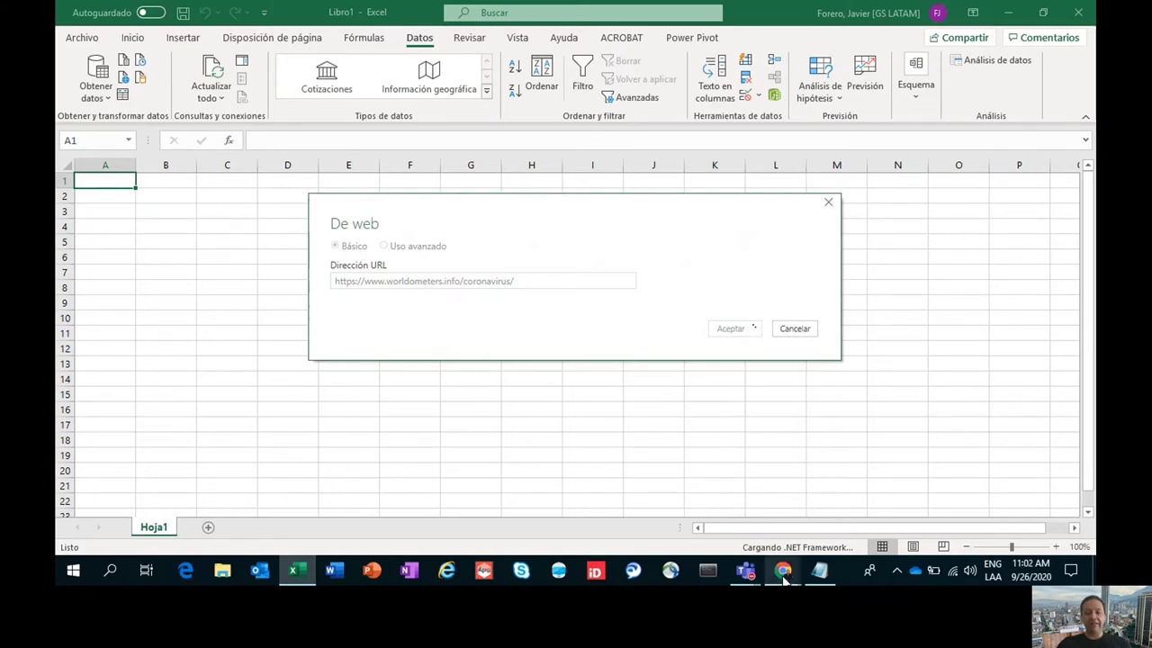
mouse_move(784, 580)
click(837, 540)
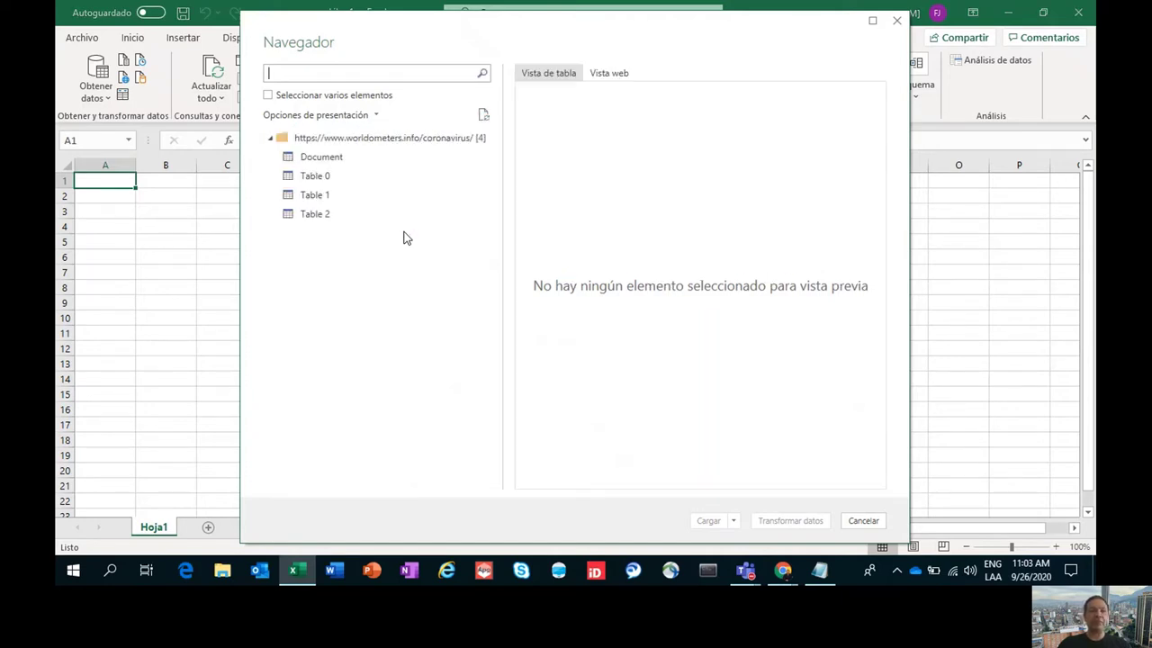
Select Table 0 in the Navegador list to load its preview
click(324, 181)
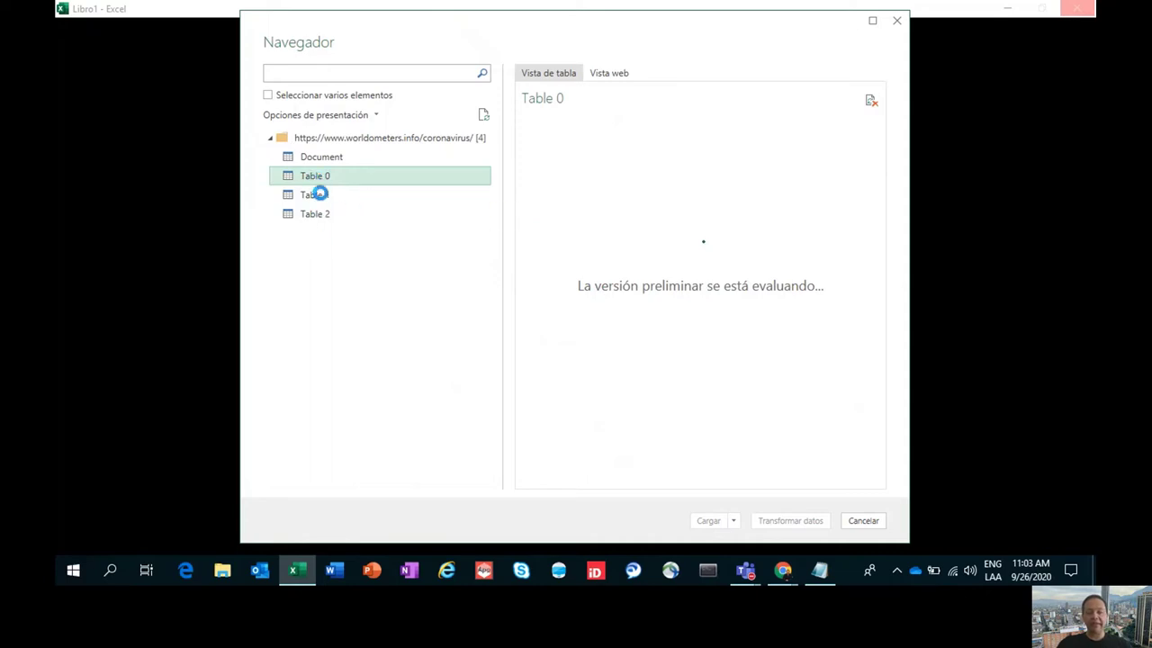
View worldometers' Yesterday and 2 Days Ago figures, restore Now, and return to Excel's preview
mouse_move(785, 576)
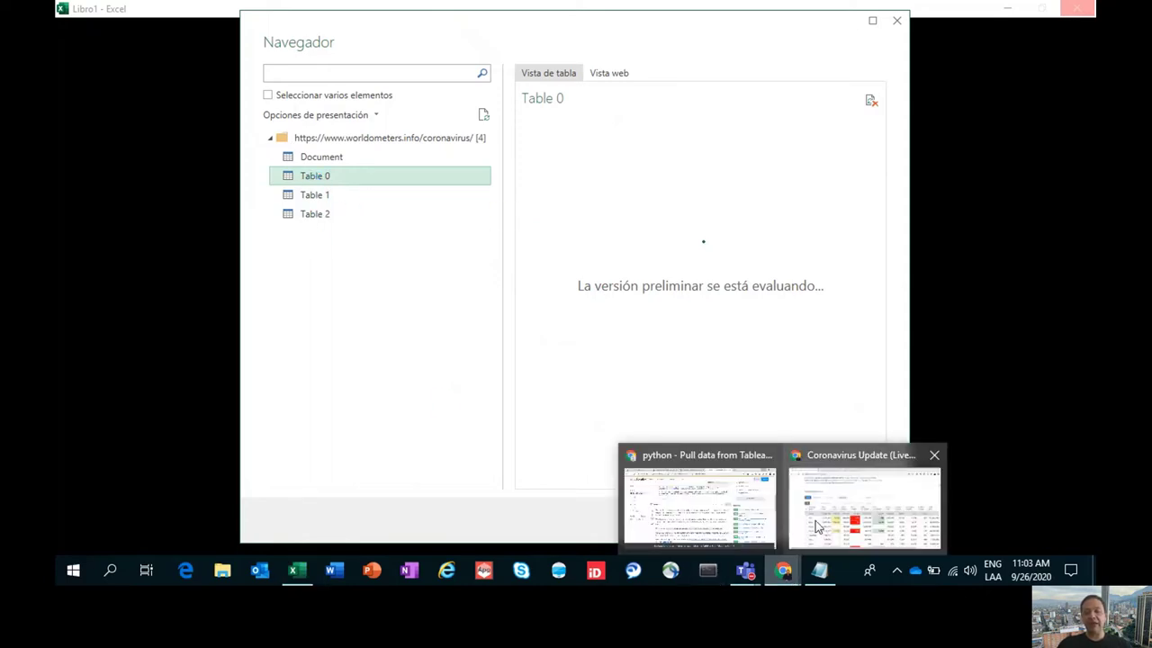
click(862, 512)
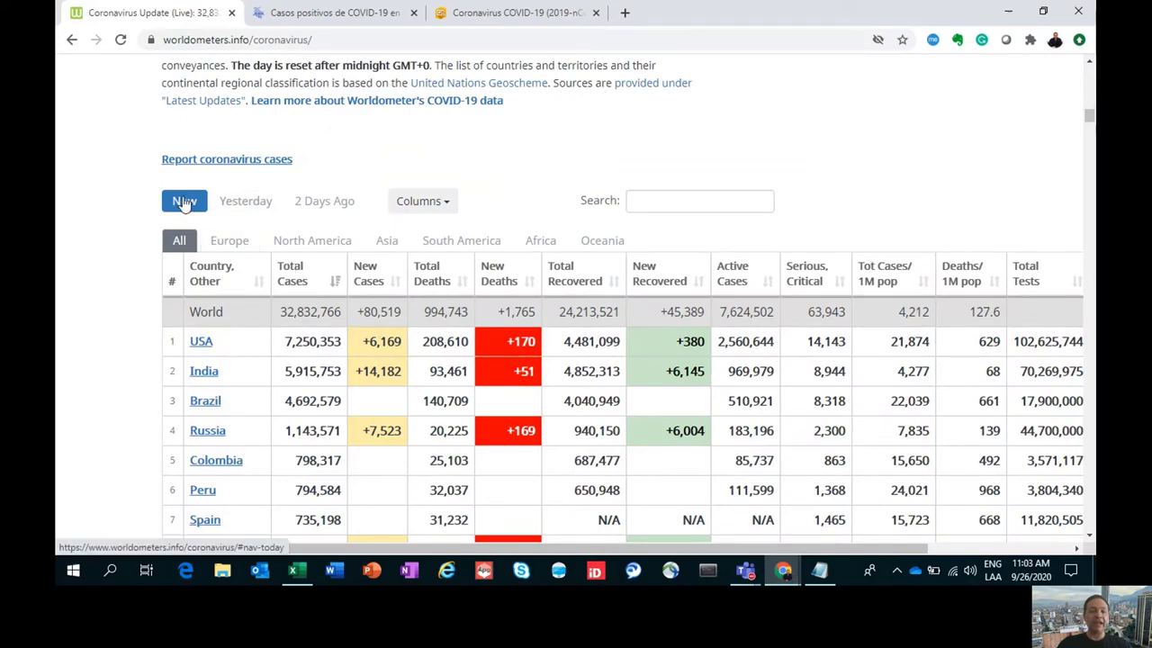
click(247, 203)
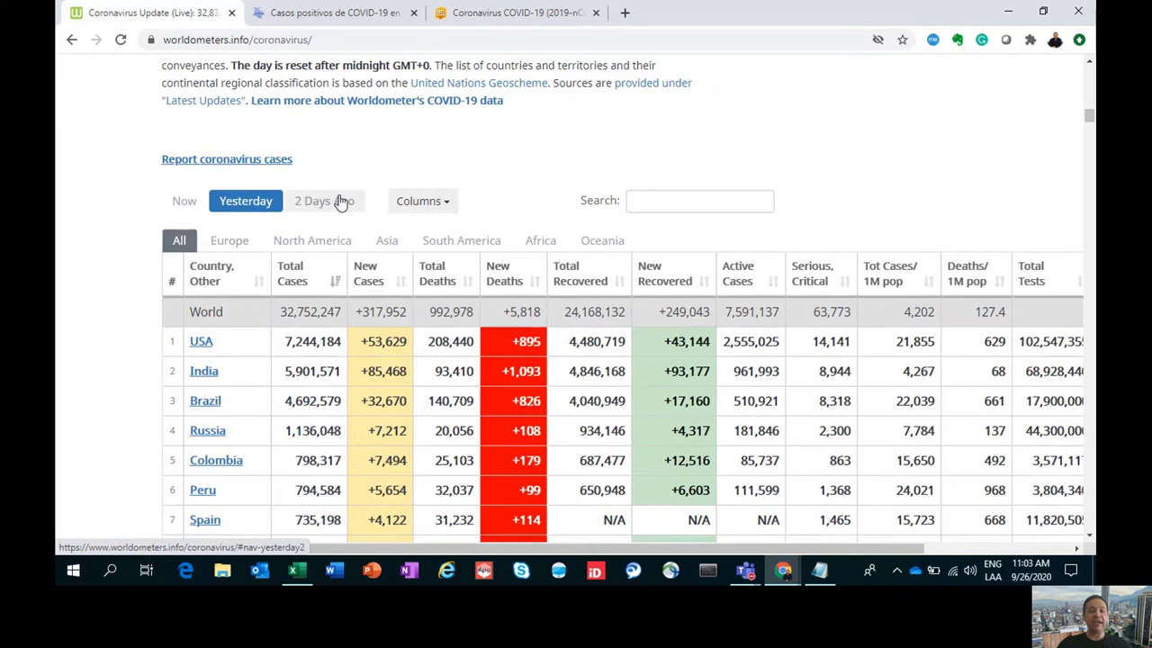
click(341, 202)
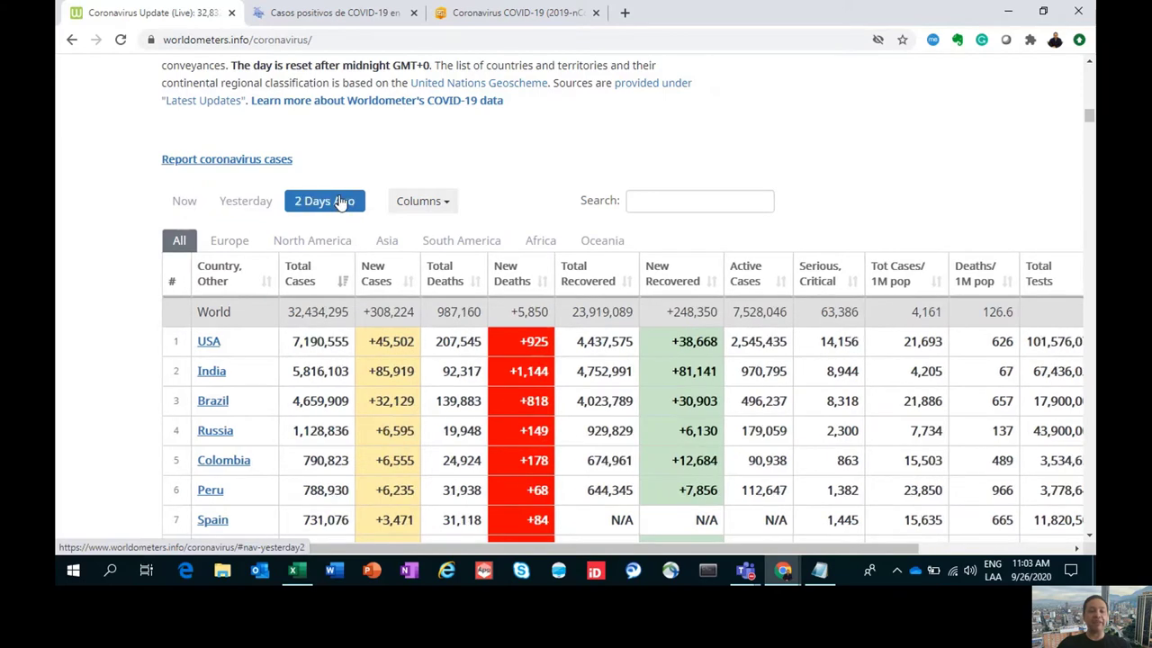
click(175, 203)
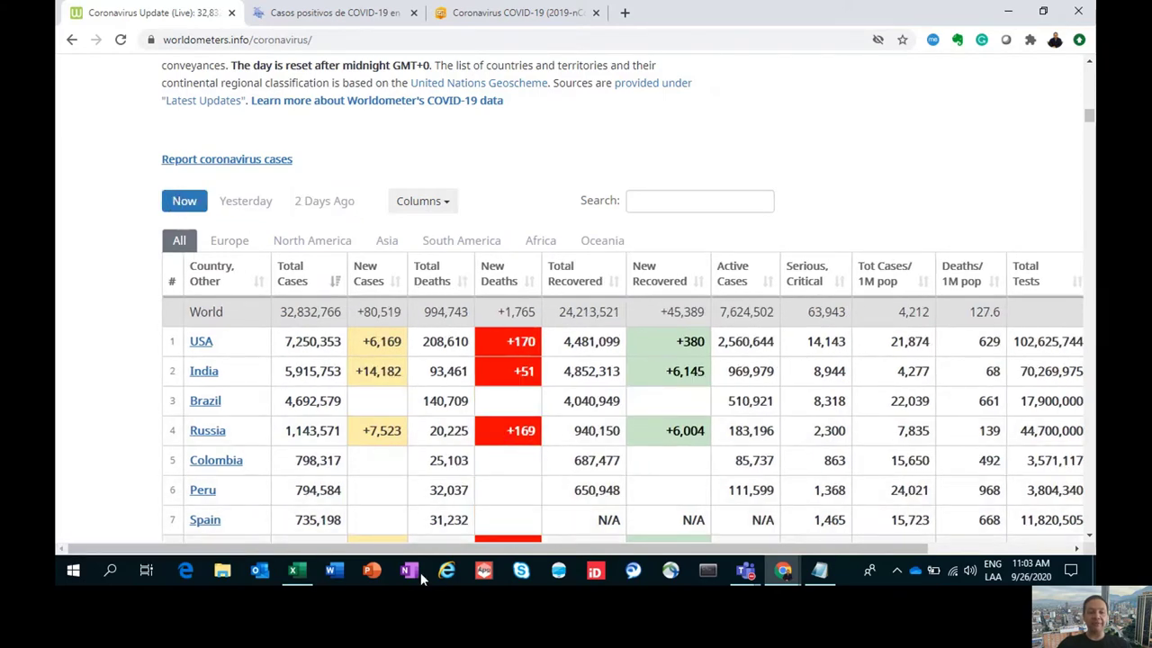
click(304, 569)
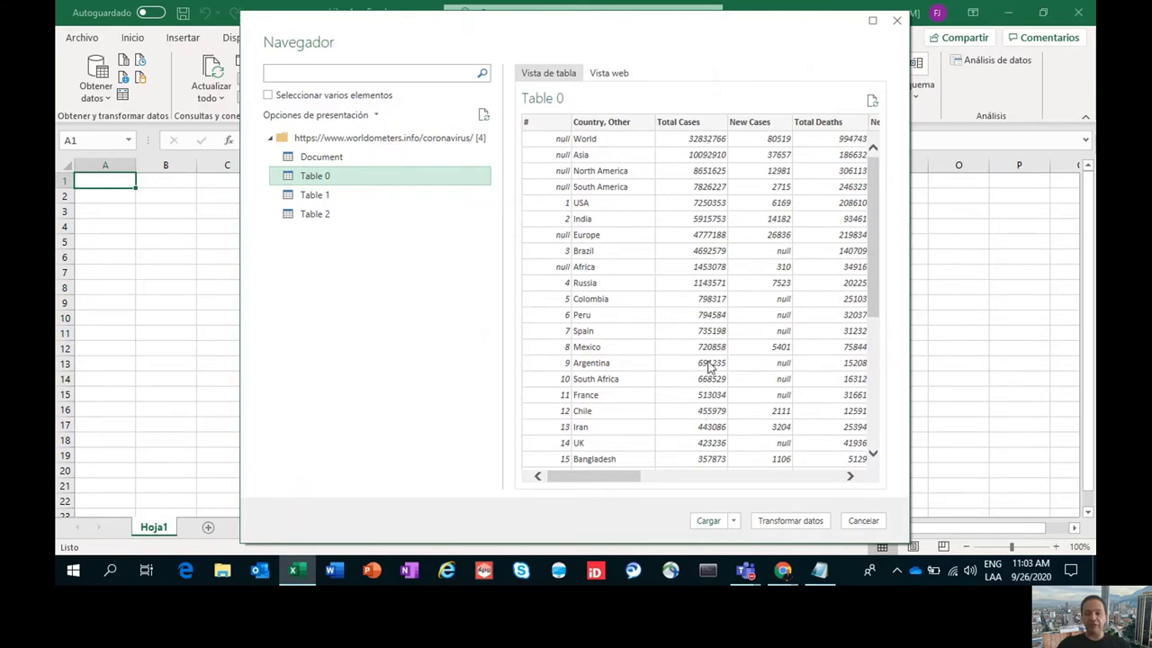
Choose Cargar en... for Table 0 to bring up the Importar datos dialog
mouse_move(783, 570)
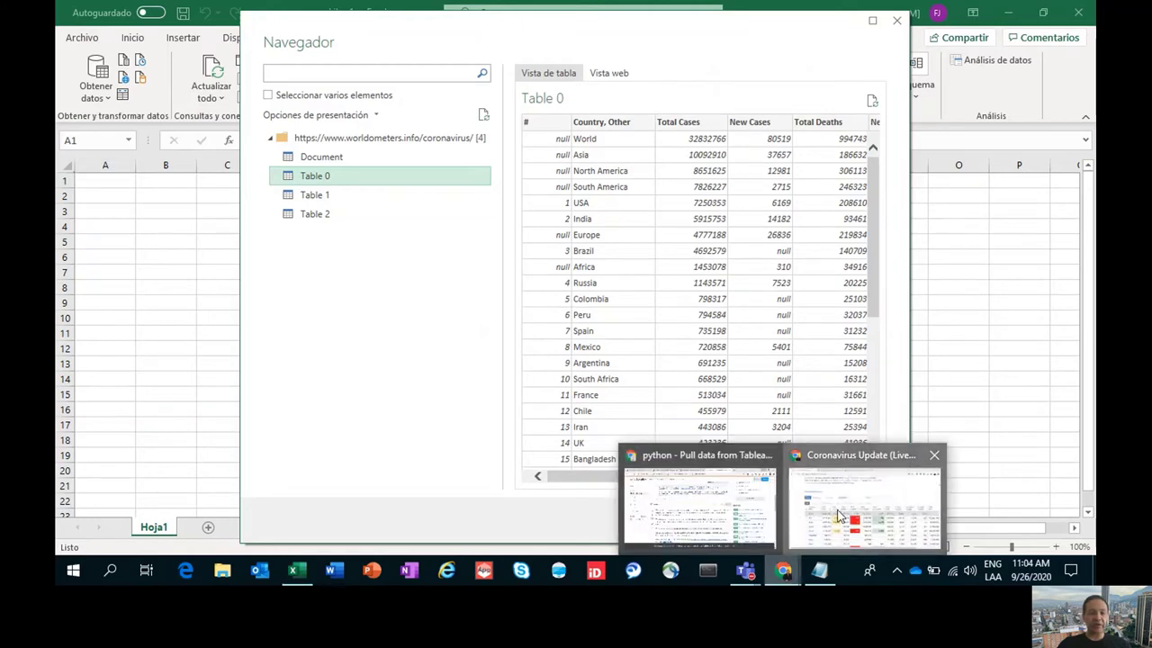
click(837, 515)
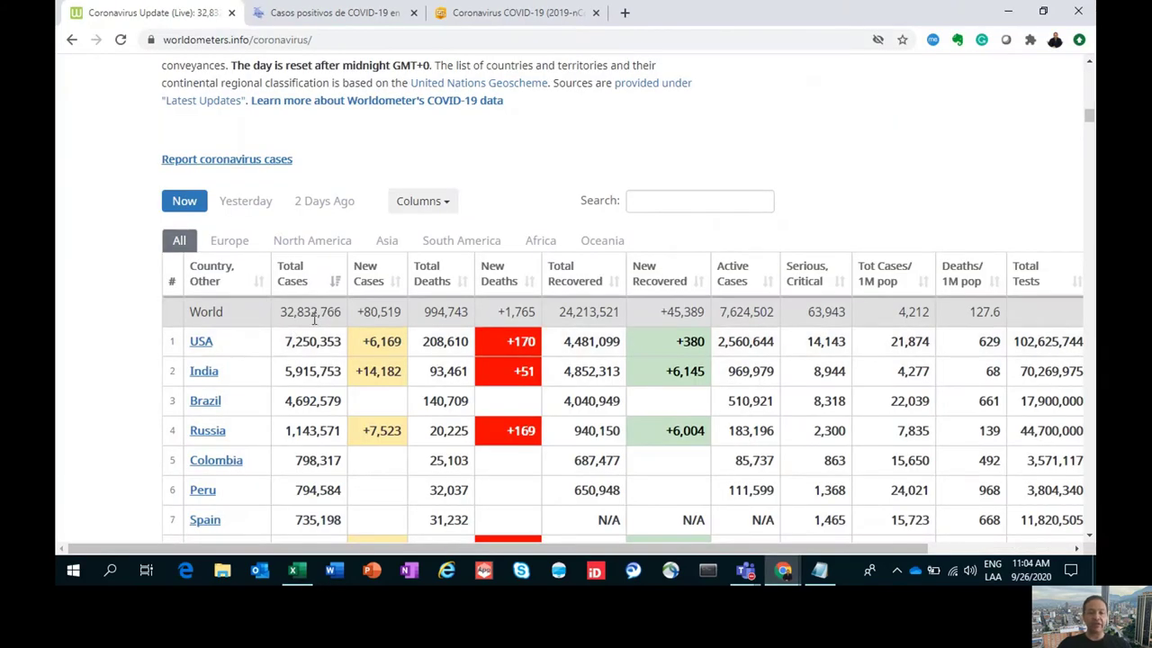
click(297, 571)
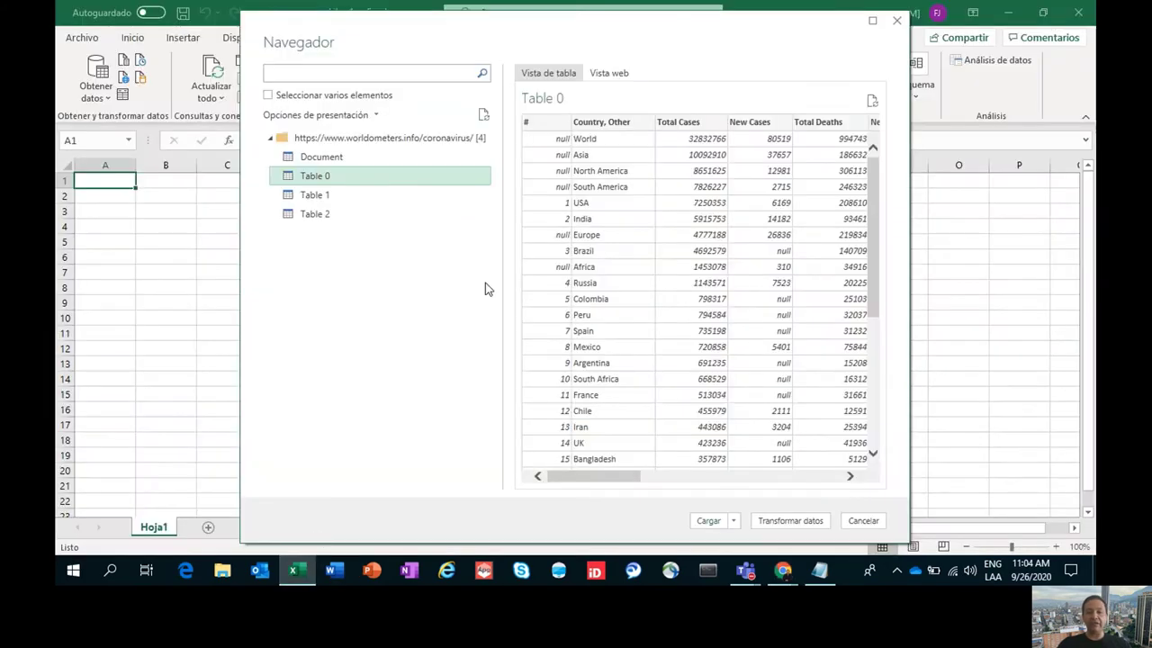
click(735, 521)
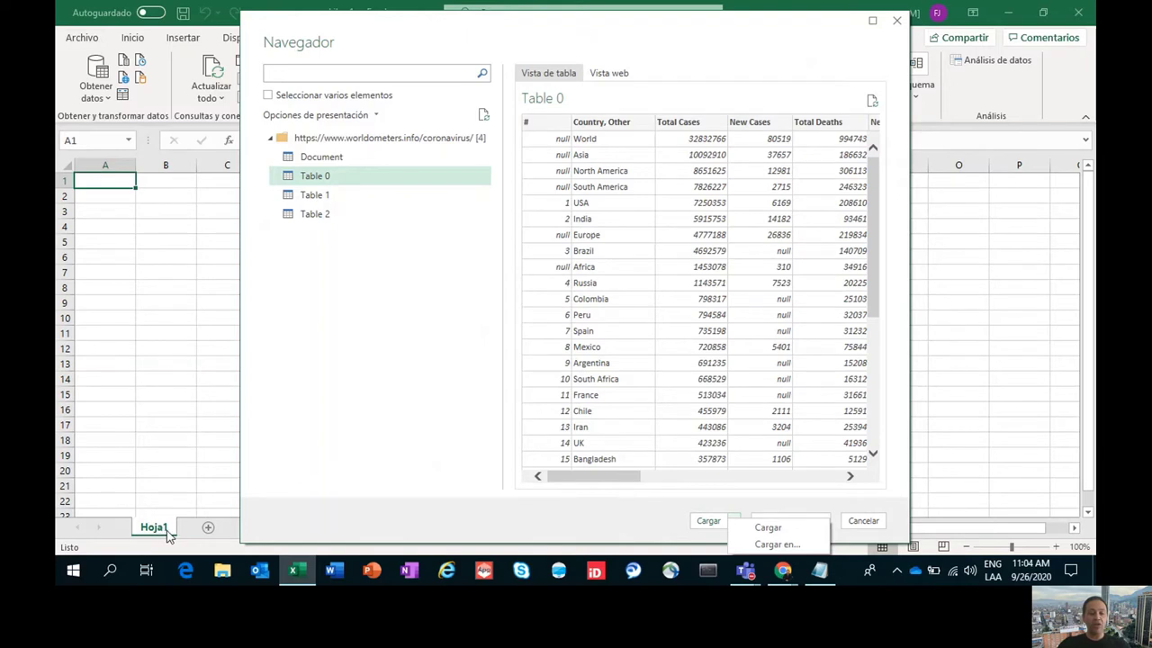
click(772, 546)
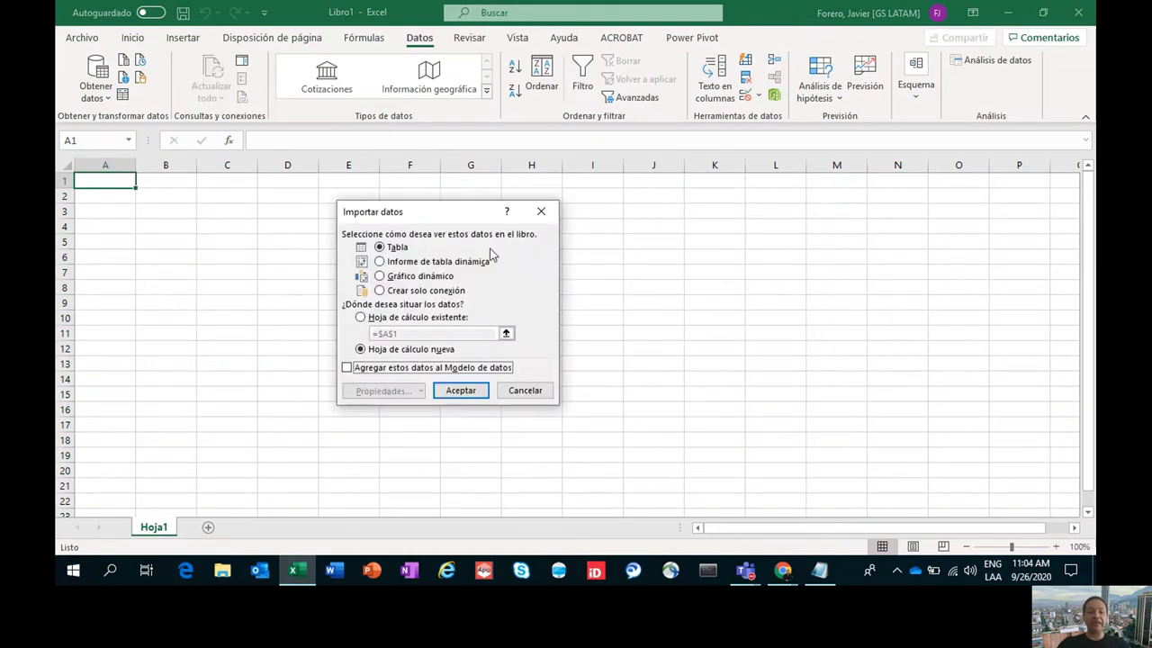
Pick Crear solo conexión and tick Agregar estos datos al Modelo de datos
click(410, 292)
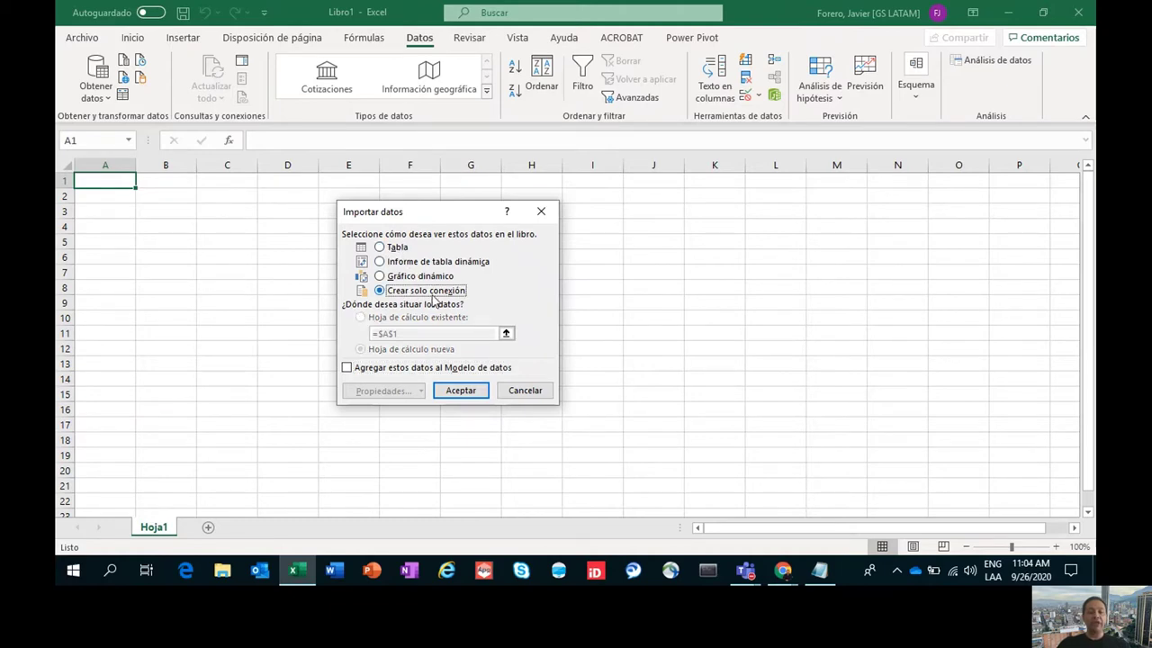
click(376, 370)
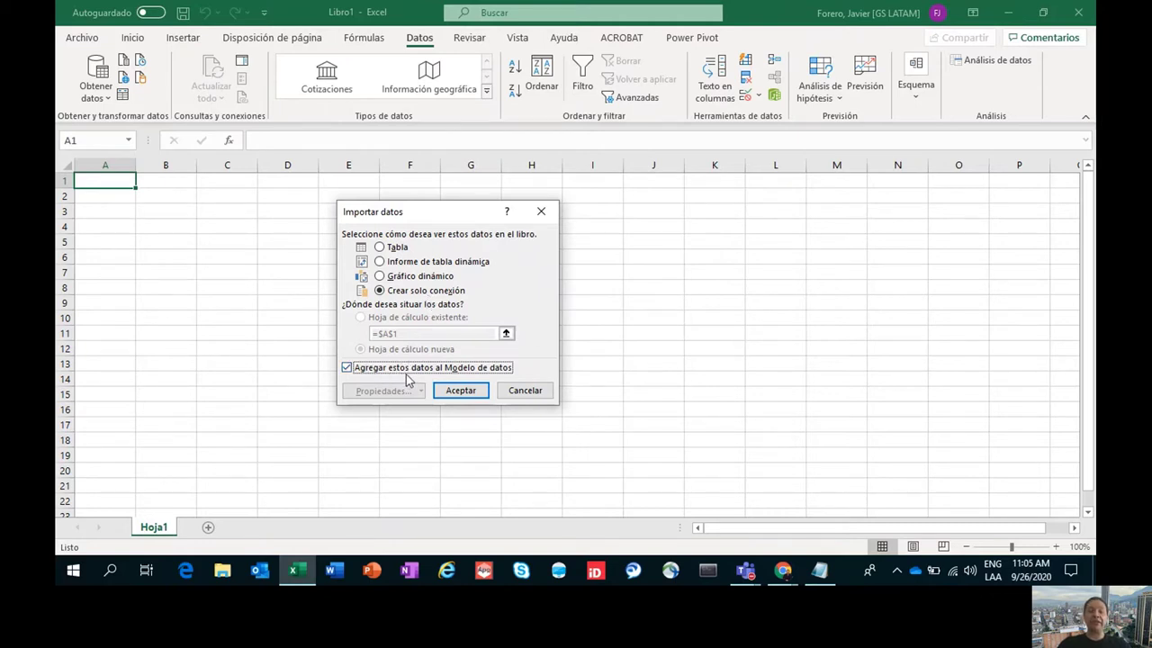
Confirm the import so Table 0 loads as a connection-only query with 231 rows
click(464, 390)
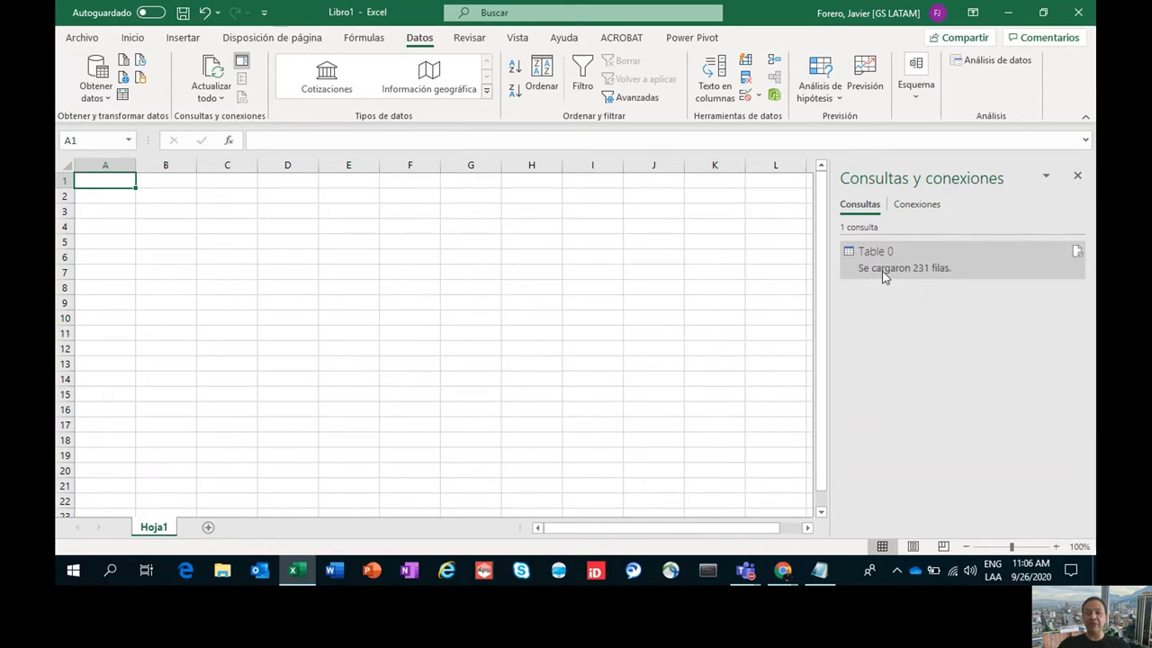
Rename the Table 0 query to 'Covid19 Global' and confirm the rename
mouse_move(883, 277)
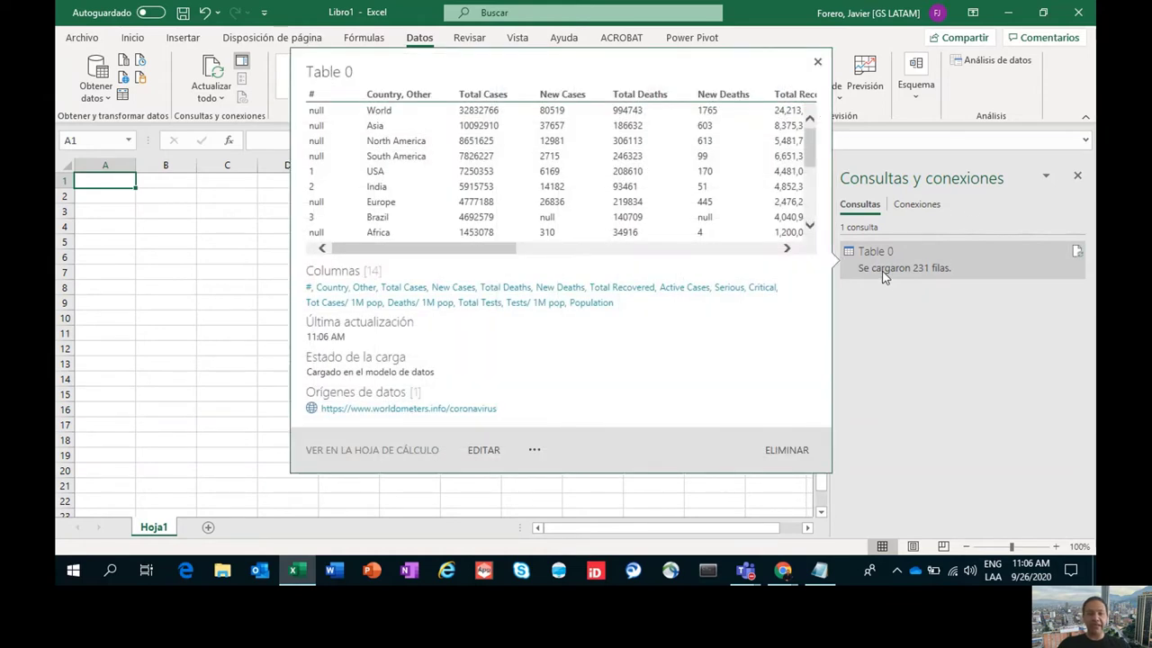
right_click(883, 275)
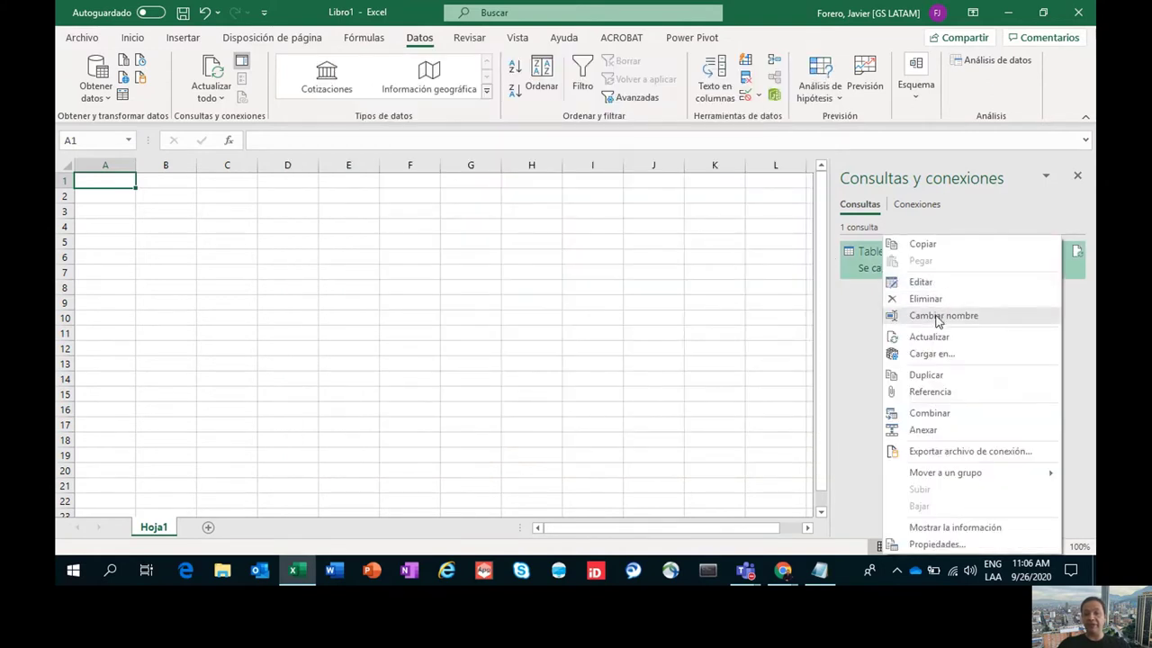
click(939, 316)
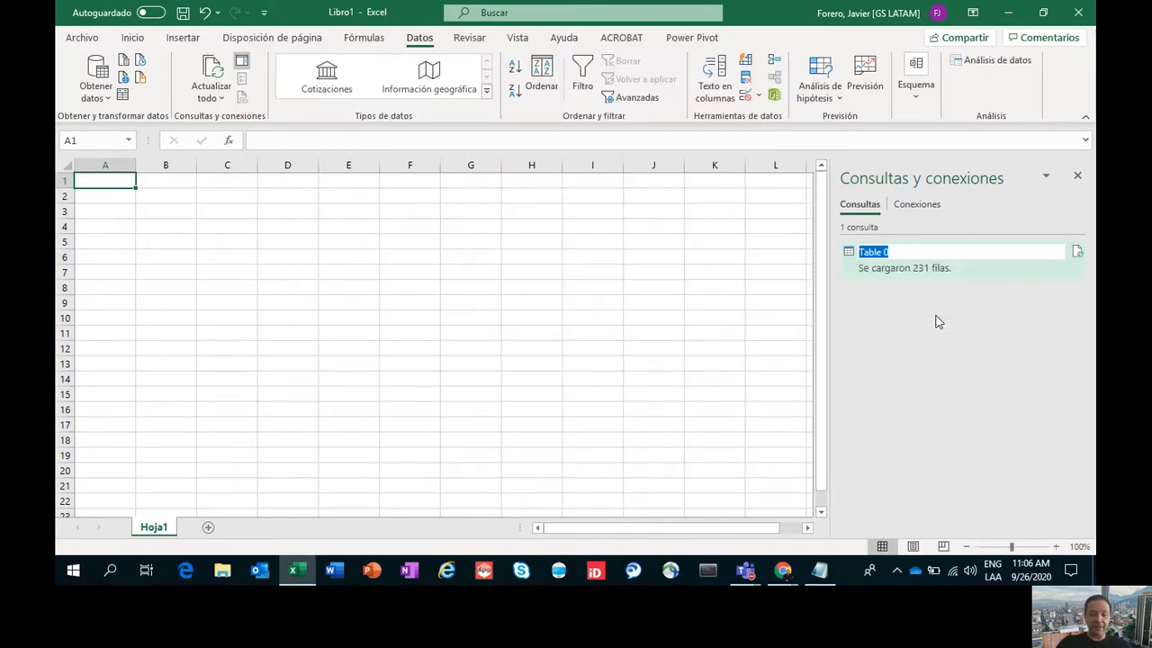
text(Cov)
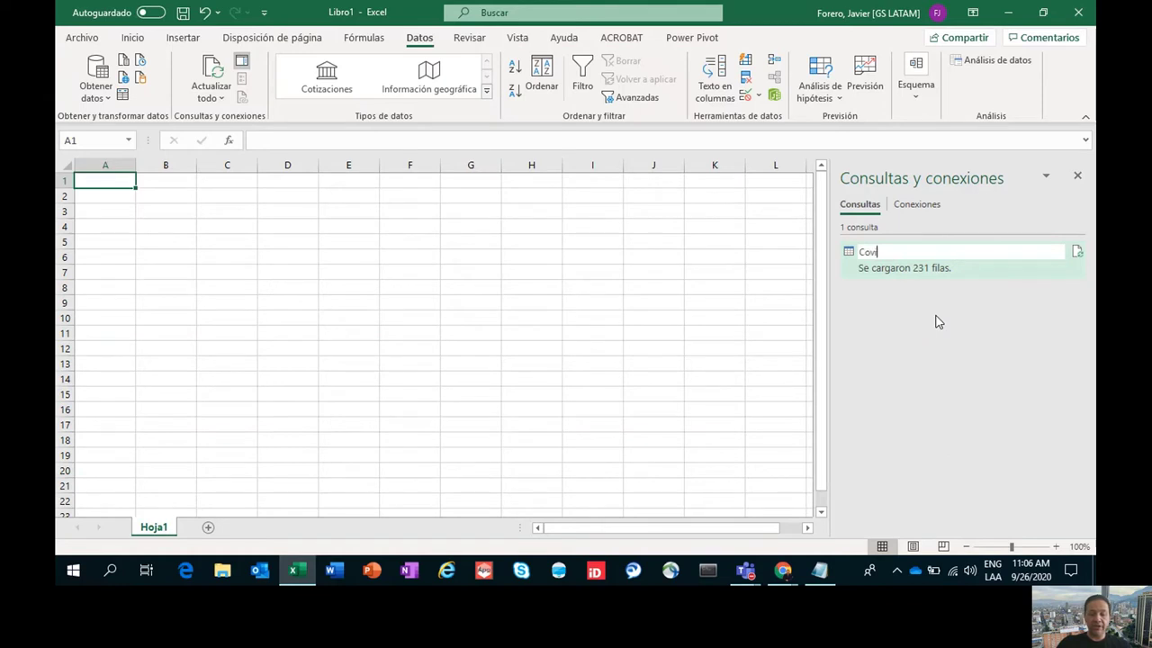
text(id19 Gl)
text(obal)
key(Return)
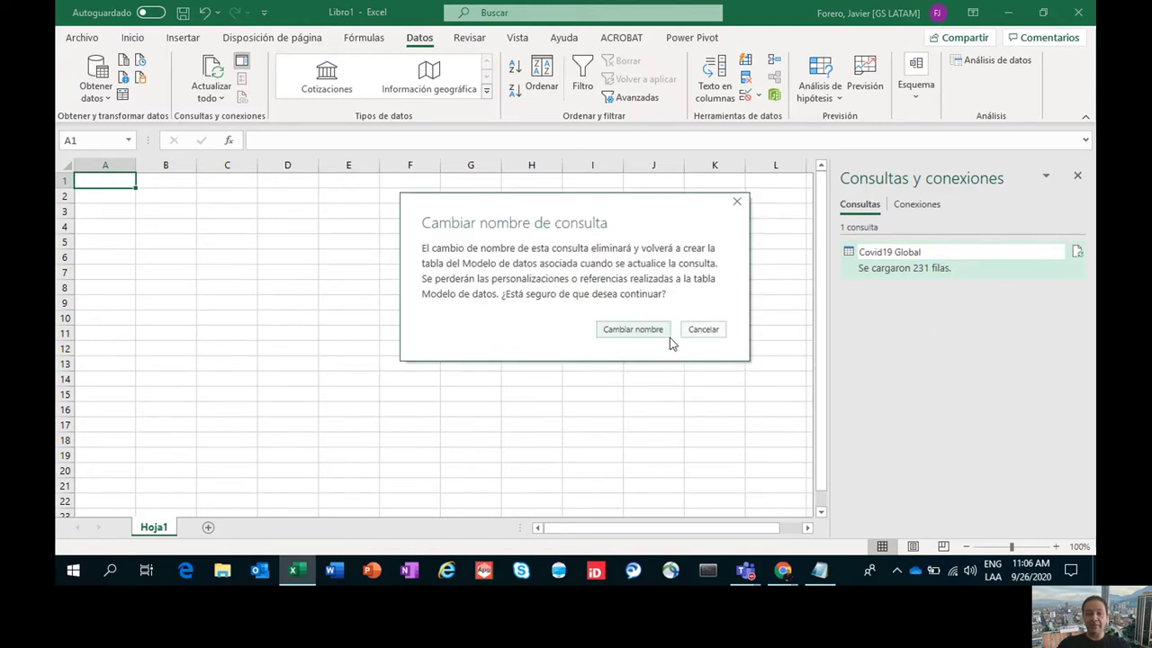
click(661, 332)
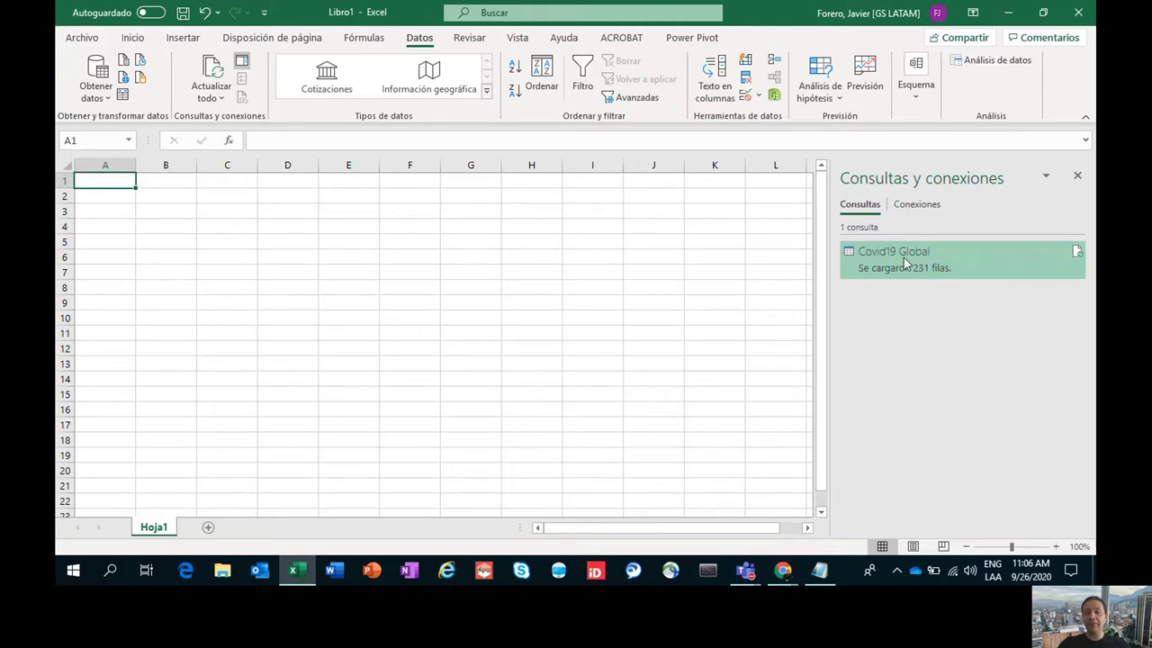
mouse_move(904, 257)
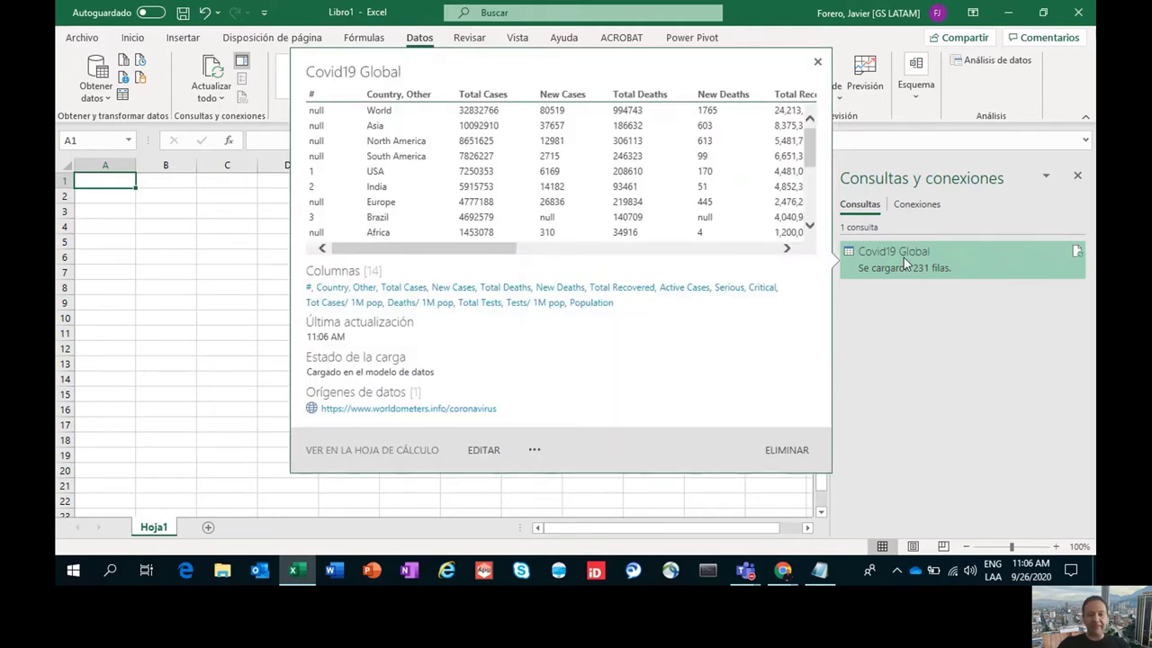
right_click(903, 258)
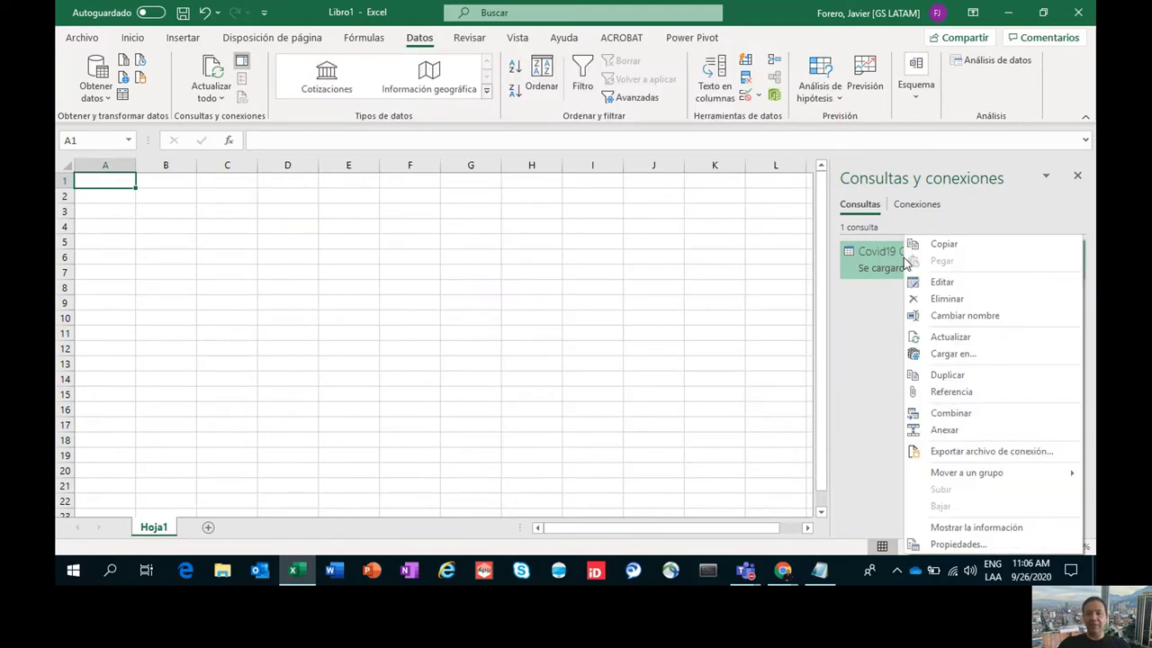
Edit Covid19 Global, showing its Origen, Navegación and Tipo cambiado steps across 231 rows
click(942, 284)
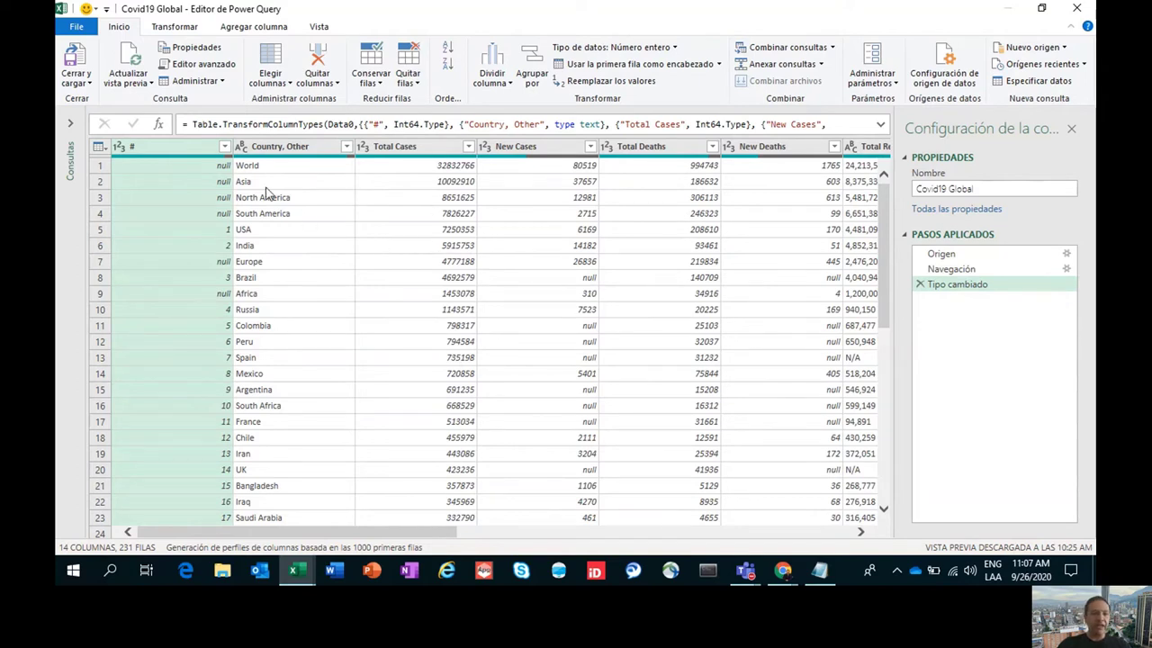
Filter the # column to keep only (nulo) rows, leaving the 16 World, continent and Total: rows
mouse_move(124, 162)
click(224, 147)
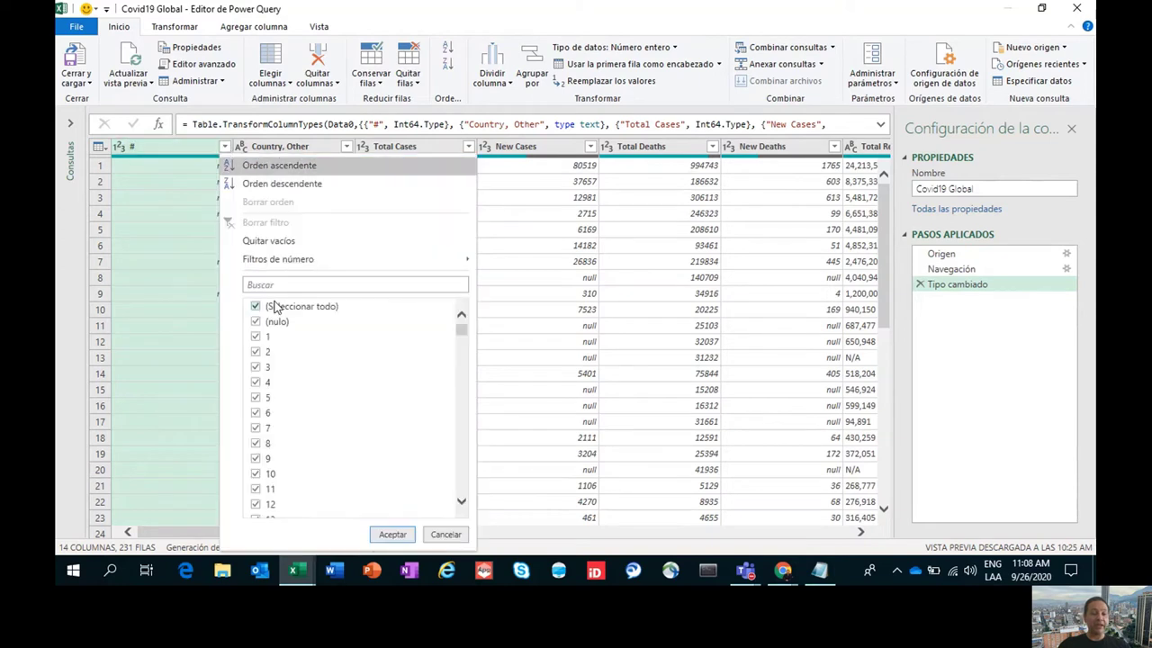
click(256, 307)
click(255, 322)
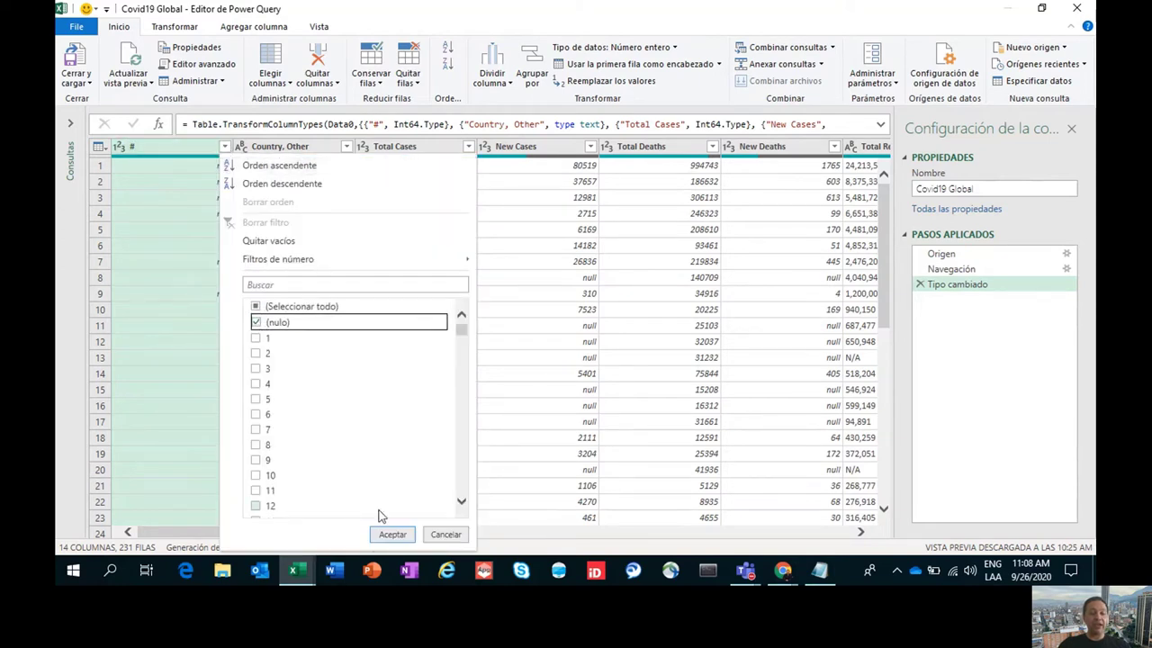
click(393, 534)
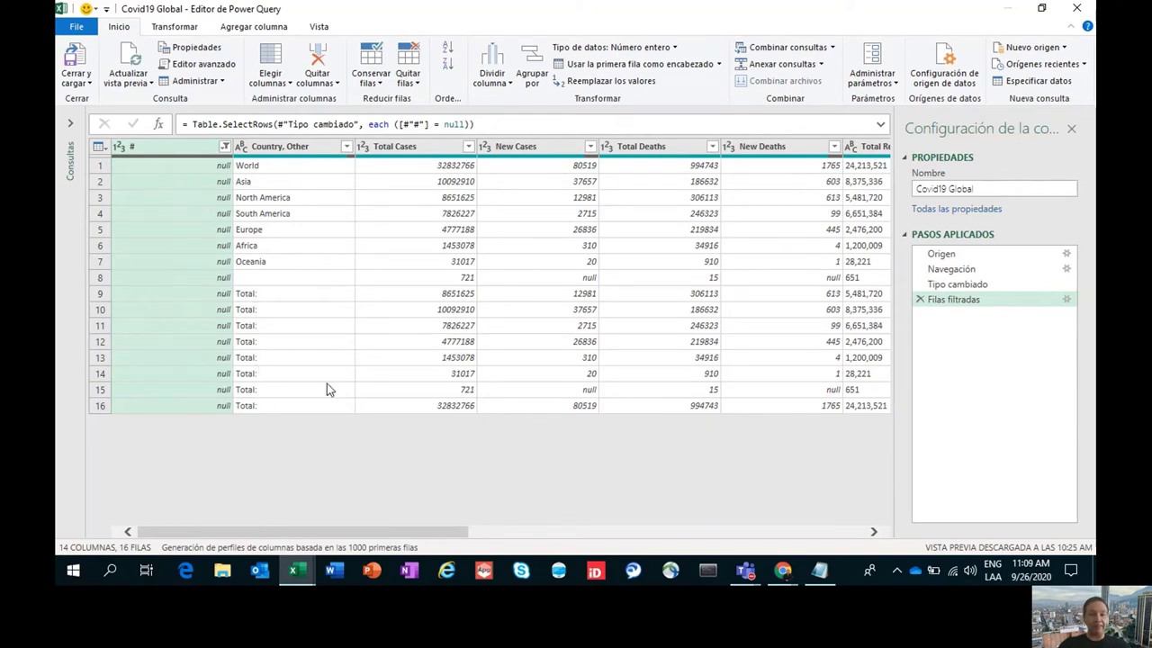
click(783, 569)
Scroll the Worldometer country table to the Total: row and back up to World's 32,832,766 cases
click(826, 537)
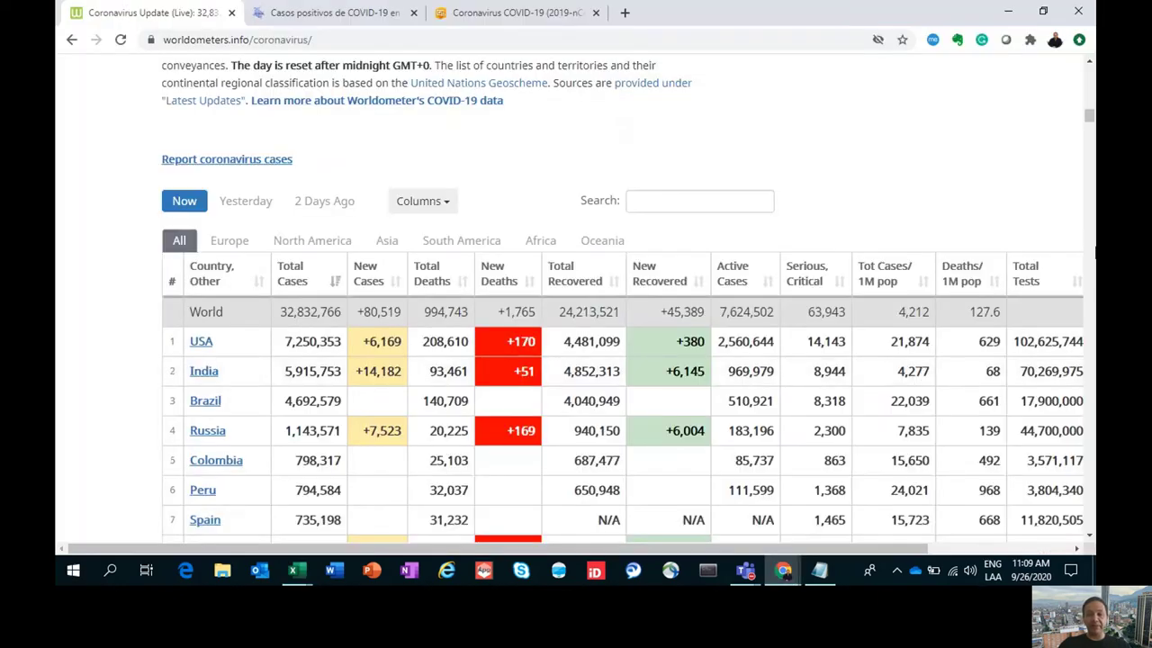
scroll(1091, 491, down, 7)
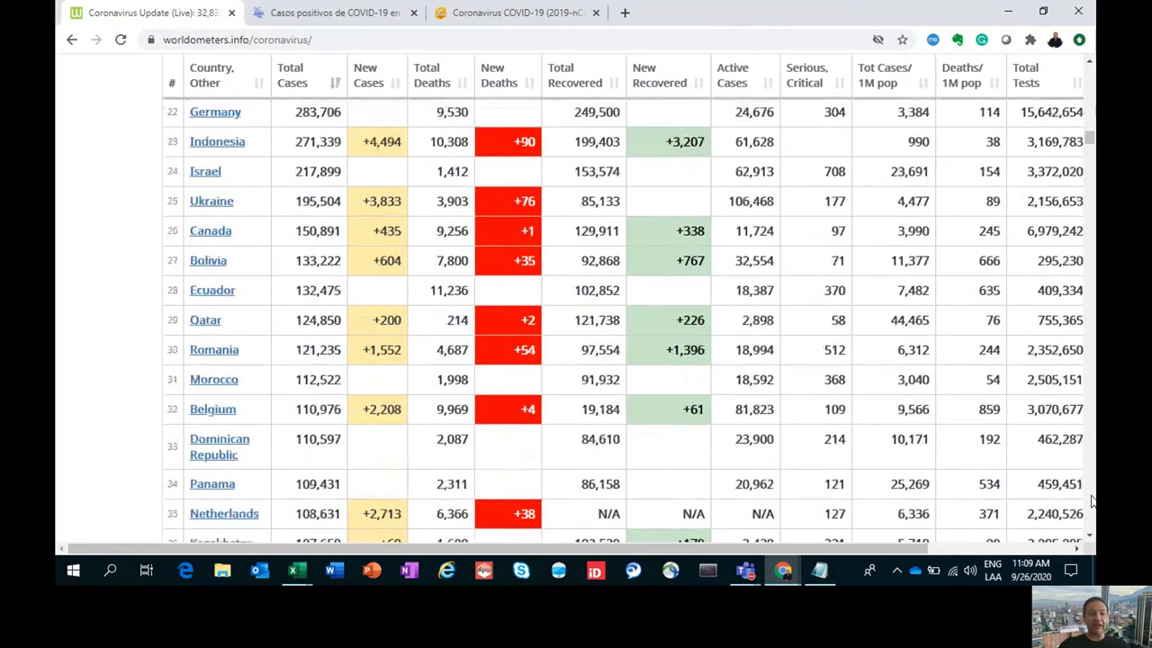
scroll(1092, 495, down, 9)
scroll(1093, 501, down, 6)
scroll(1092, 501, down, 6)
scroll(1092, 502, down, 12)
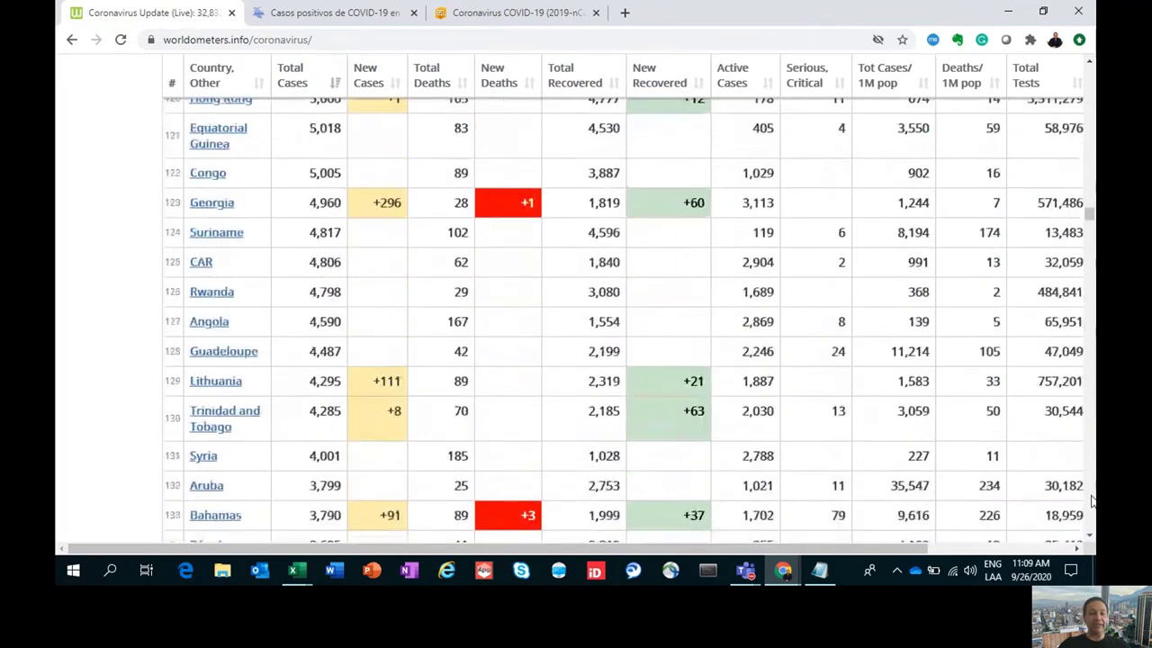
scroll(1092, 502, down, 12)
scroll(1092, 501, down, 12)
scroll(1092, 501, down, 15)
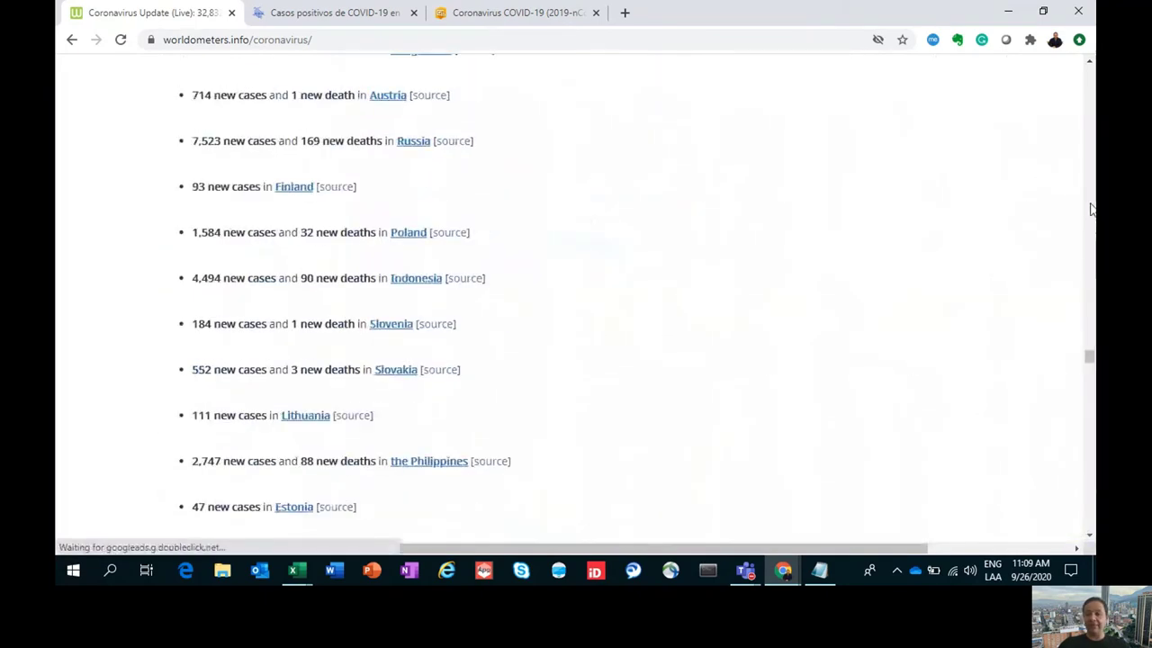
scroll(1092, 193, up, 5)
scroll(1091, 189, up, 4)
scroll(1090, 187, up, 6)
scroll(1089, 185, up, 4)
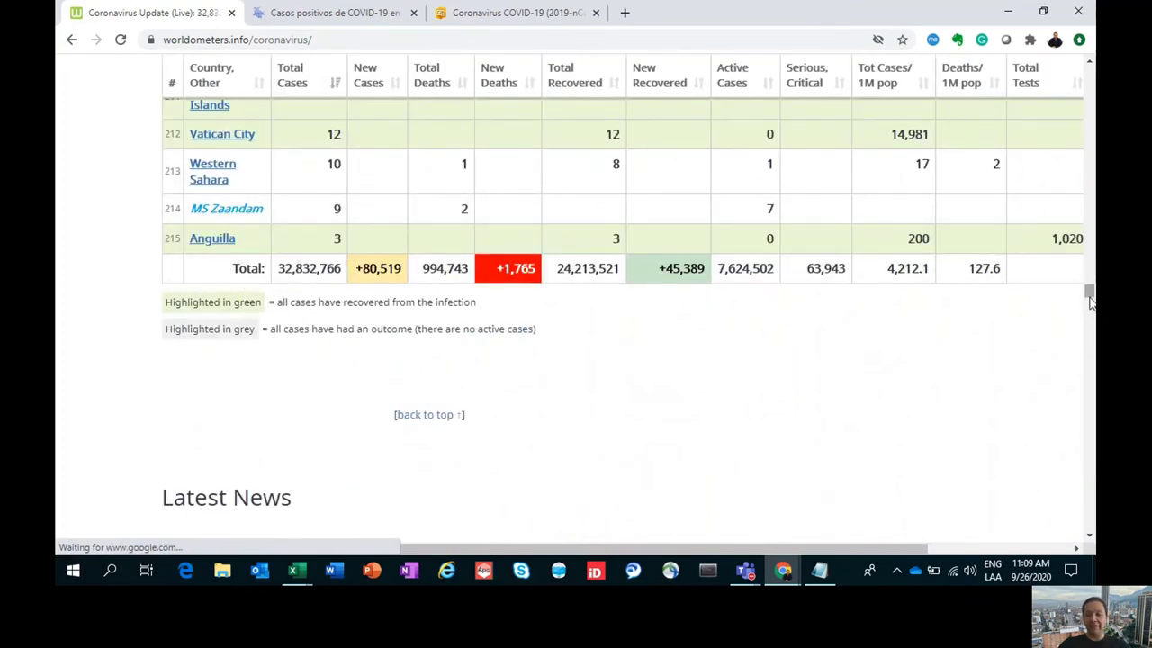
scroll(1089, 261, up, 7)
drag(1089, 252, 1089, 118)
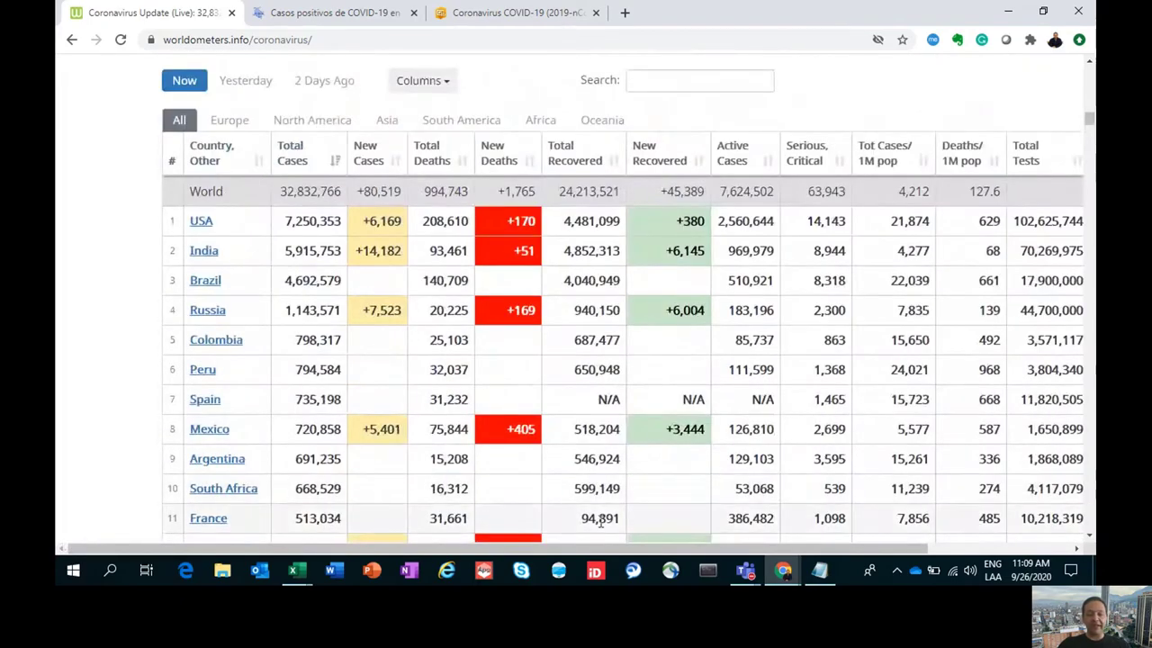
click(298, 570)
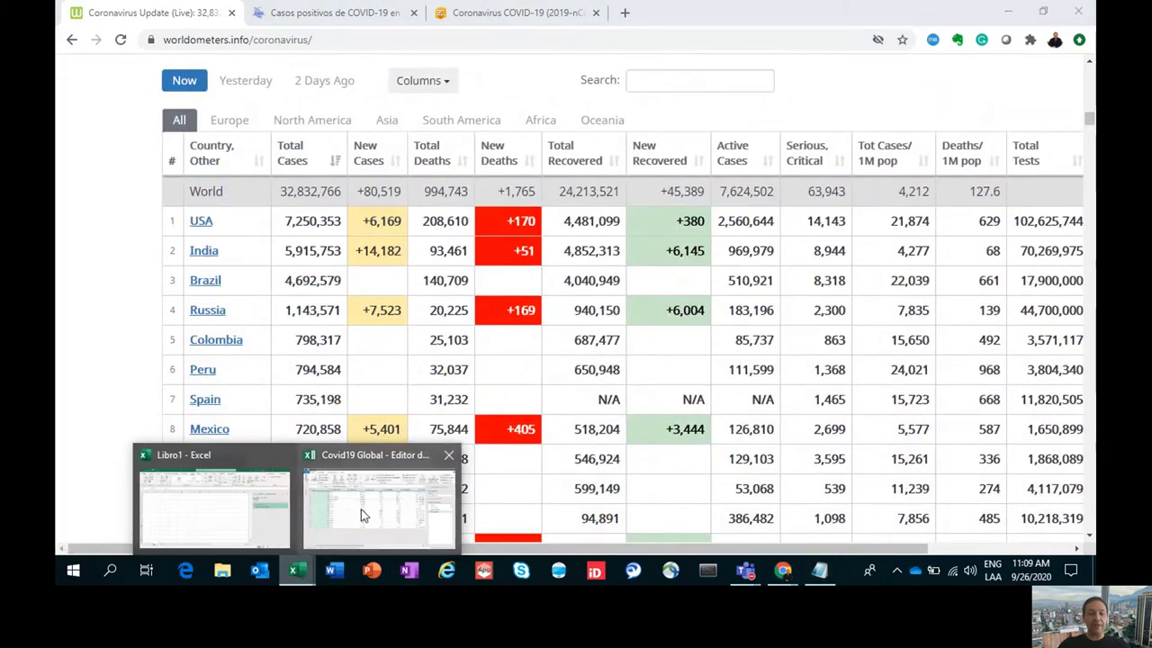
Clear the filter on the # column in the Power Query Editor
click(360, 508)
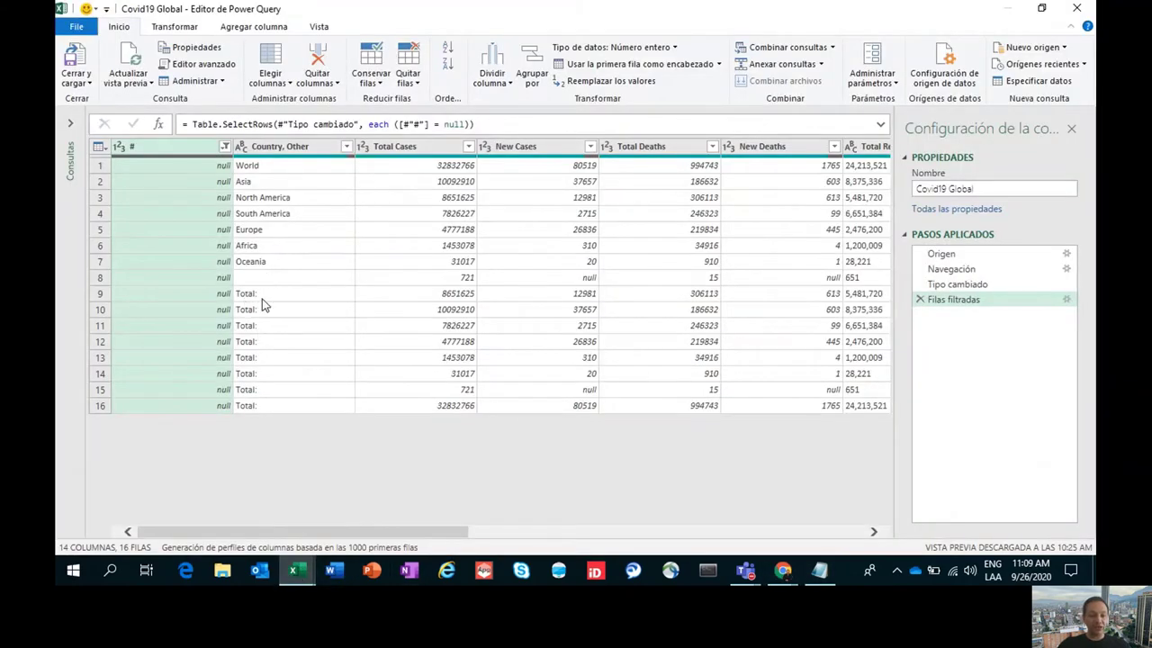
click(225, 148)
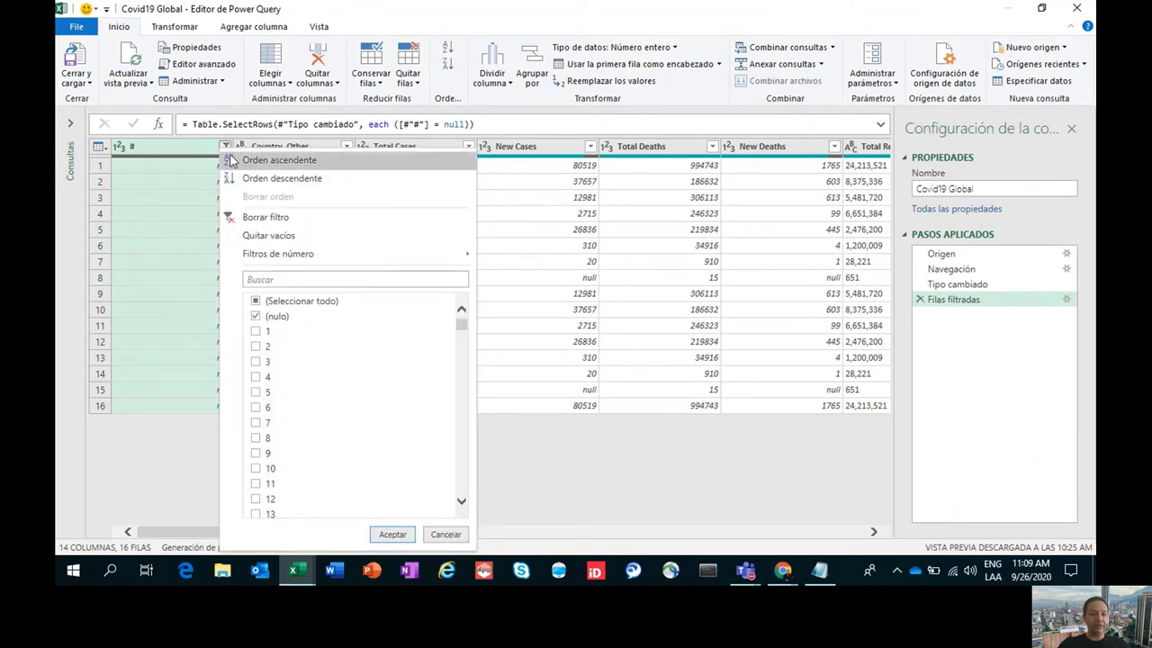
click(265, 219)
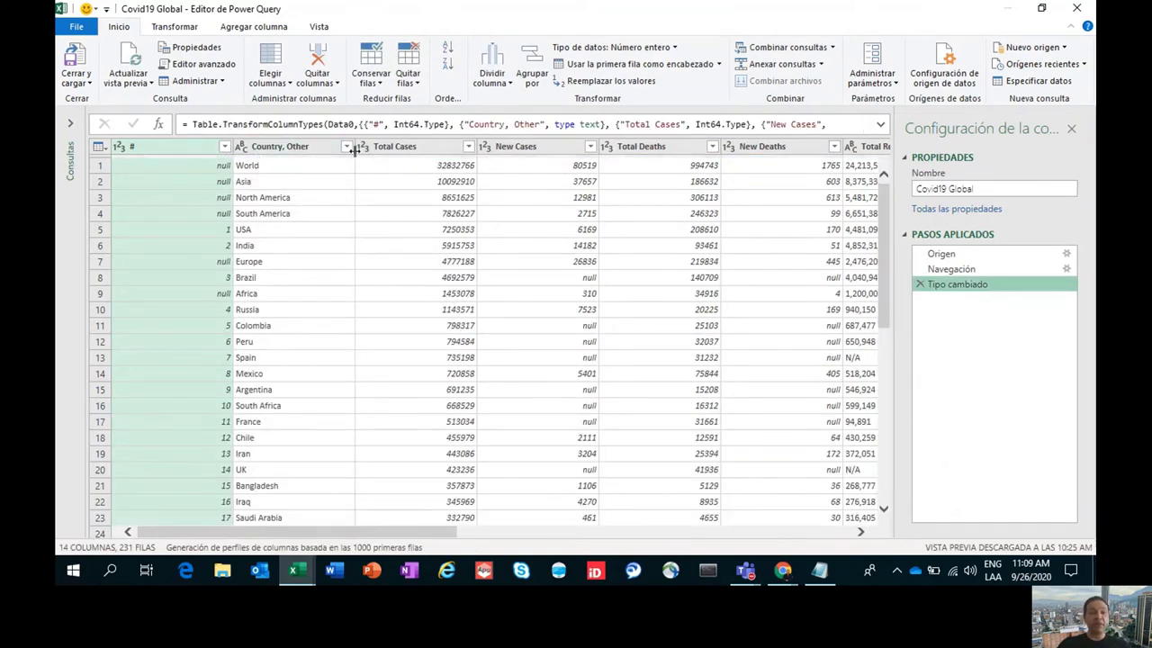
Exclude the Total: and (en blanco) rows from Country, Other, leaving 222 rows
click(346, 149)
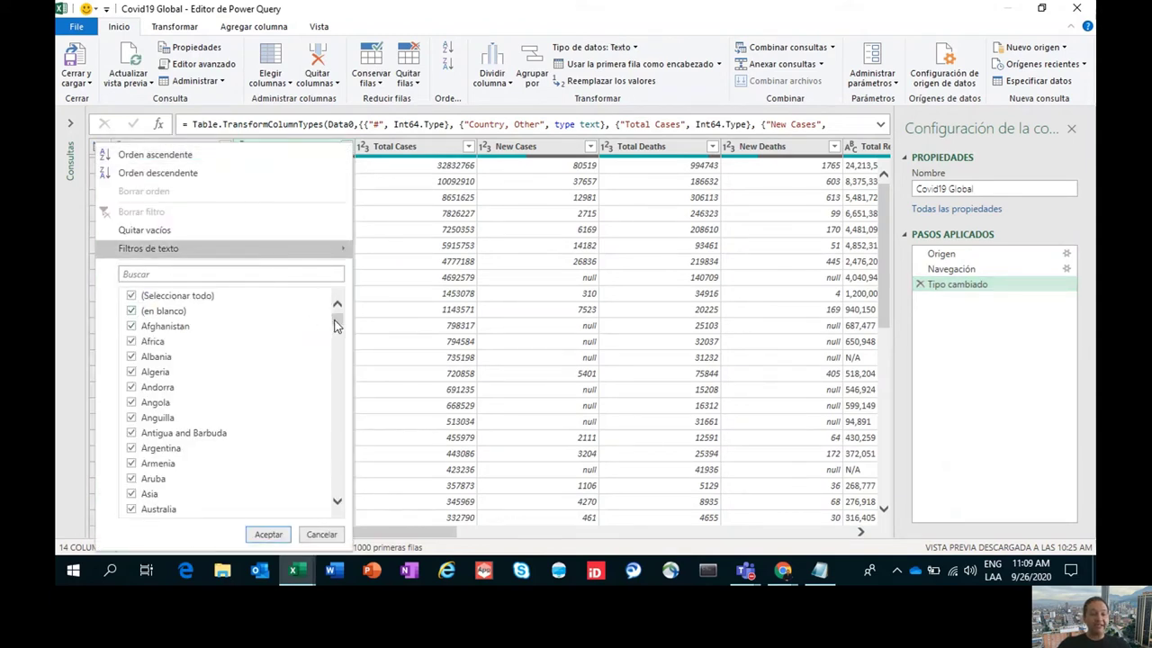
drag(338, 326, 342, 504)
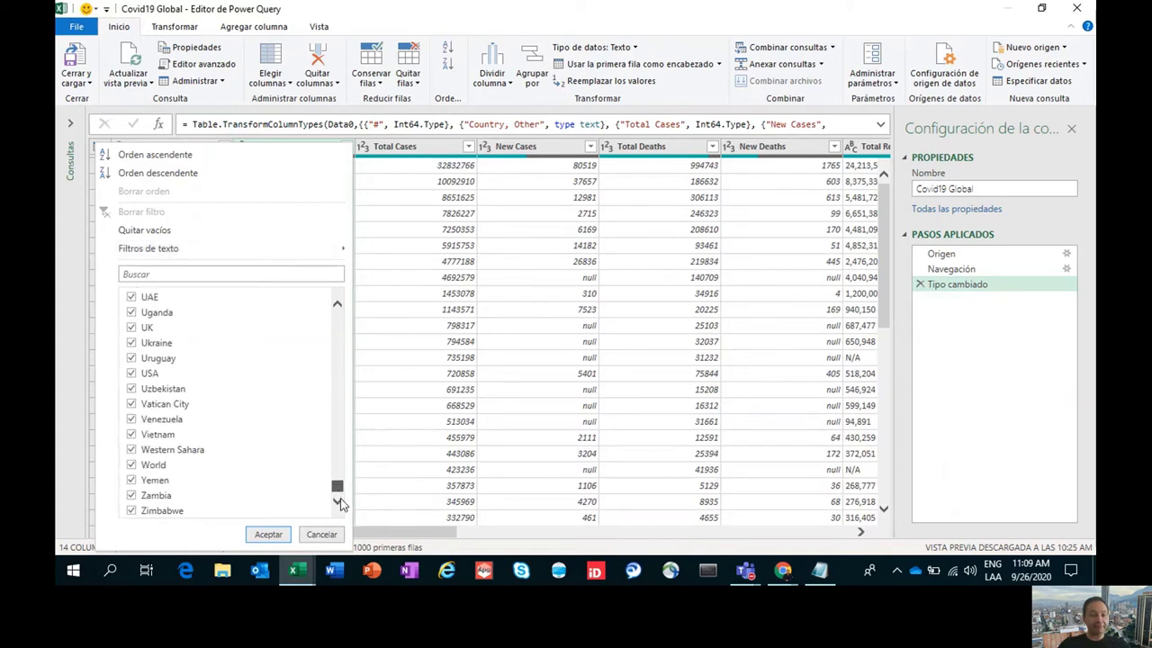
scroll(337, 364, up, 4)
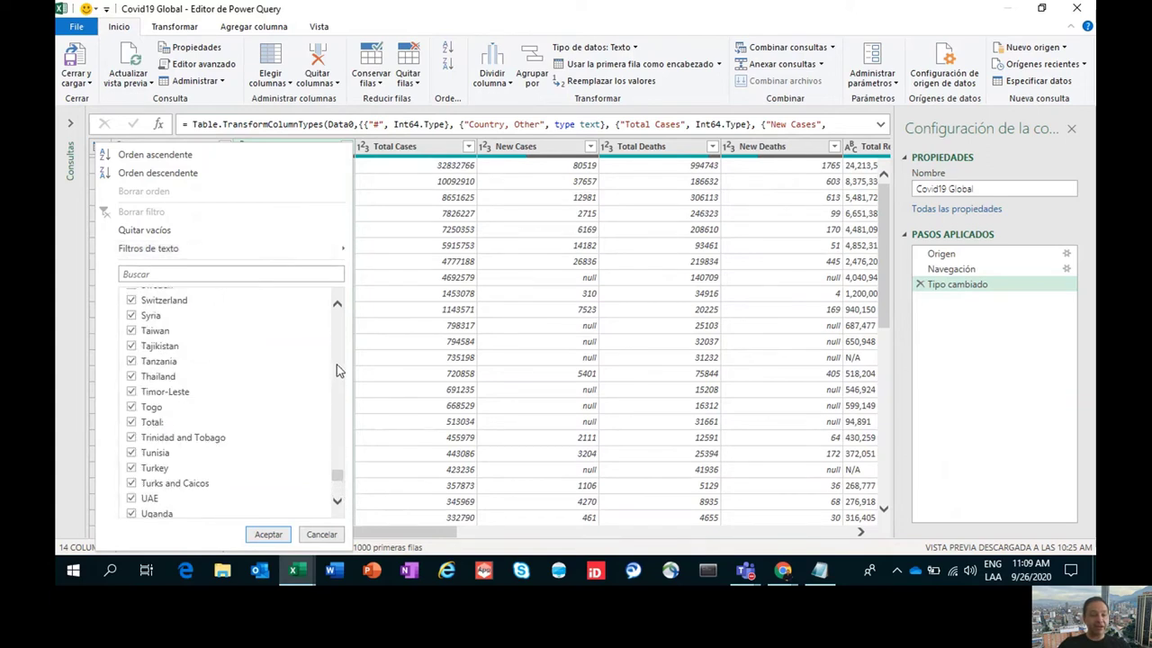
click(131, 422)
drag(340, 472, 336, 328)
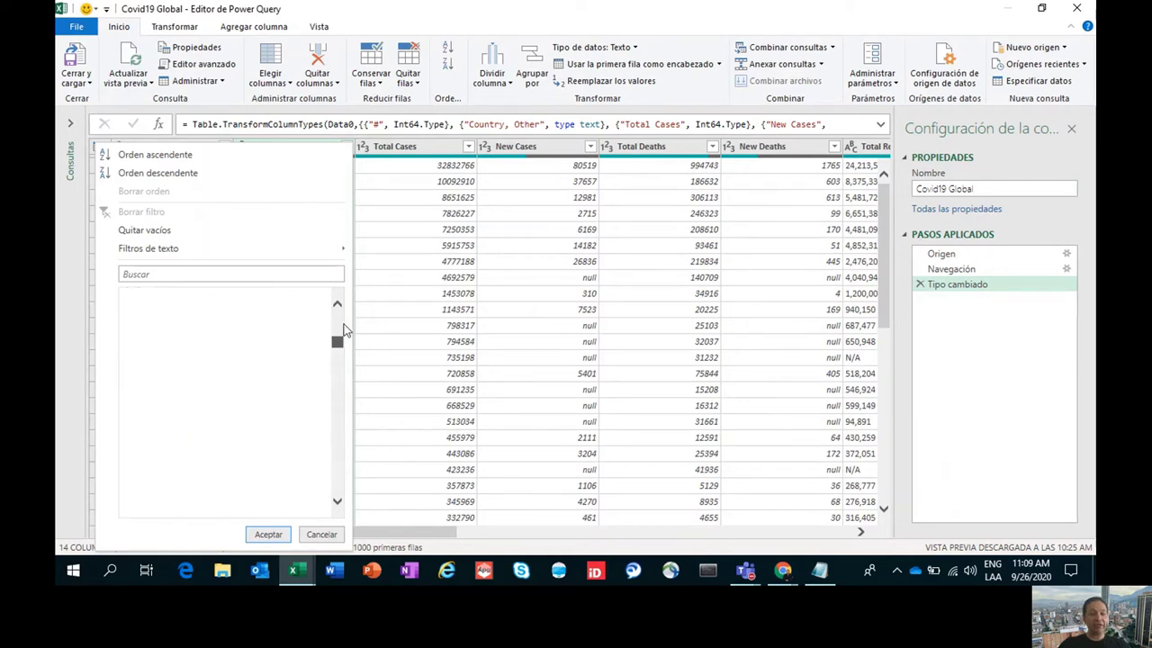
click(131, 311)
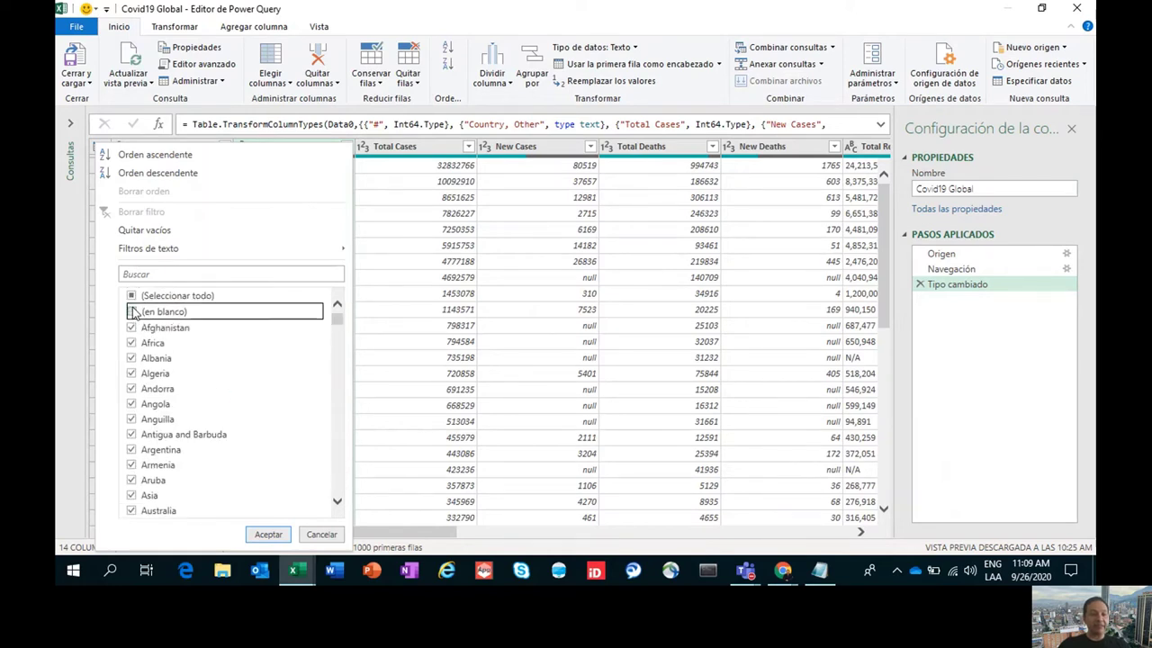
click(268, 534)
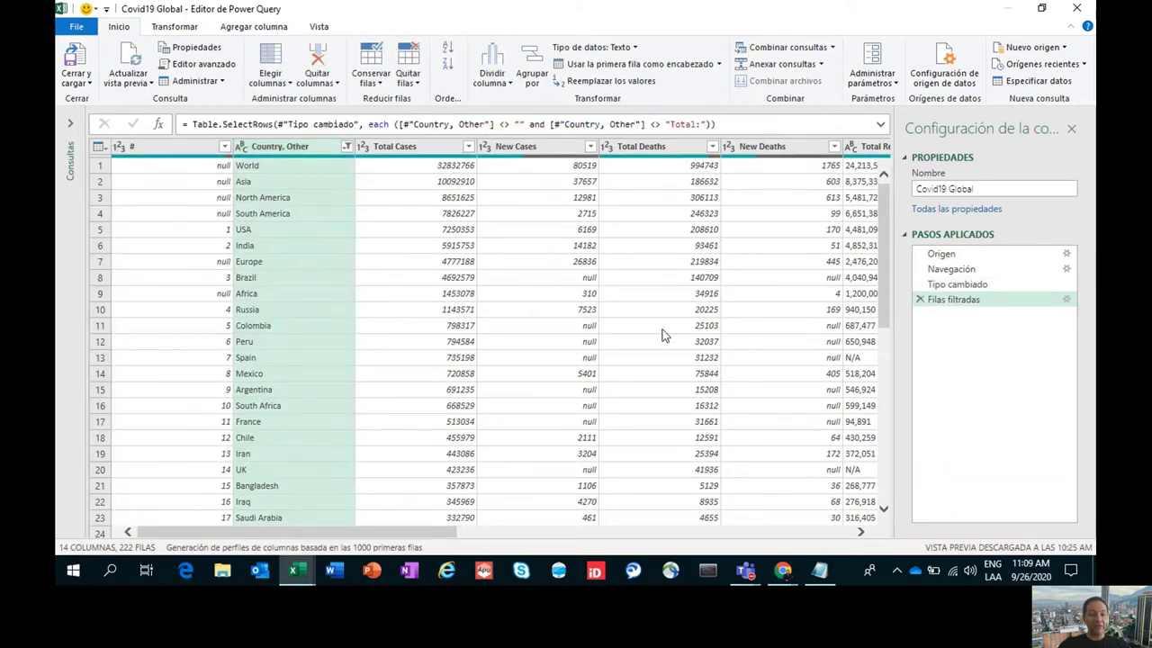
Rename the Filas filtradas applied step to 'Filas filtradas de Totales'
drag(886, 225, 886, 445)
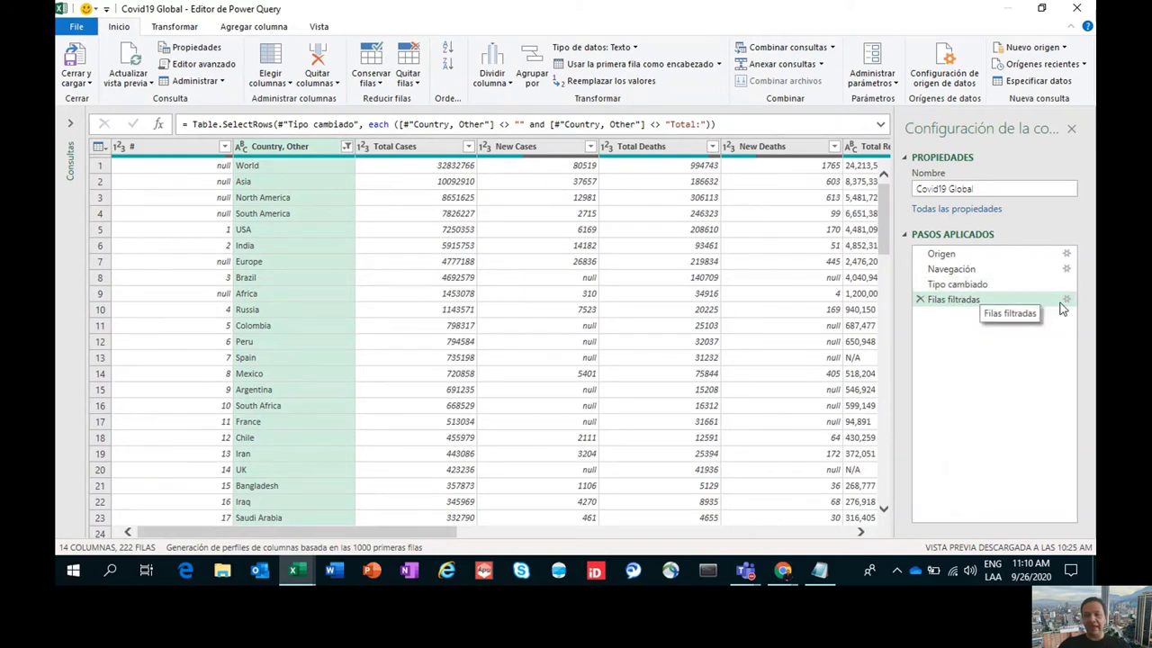
right_click(957, 303)
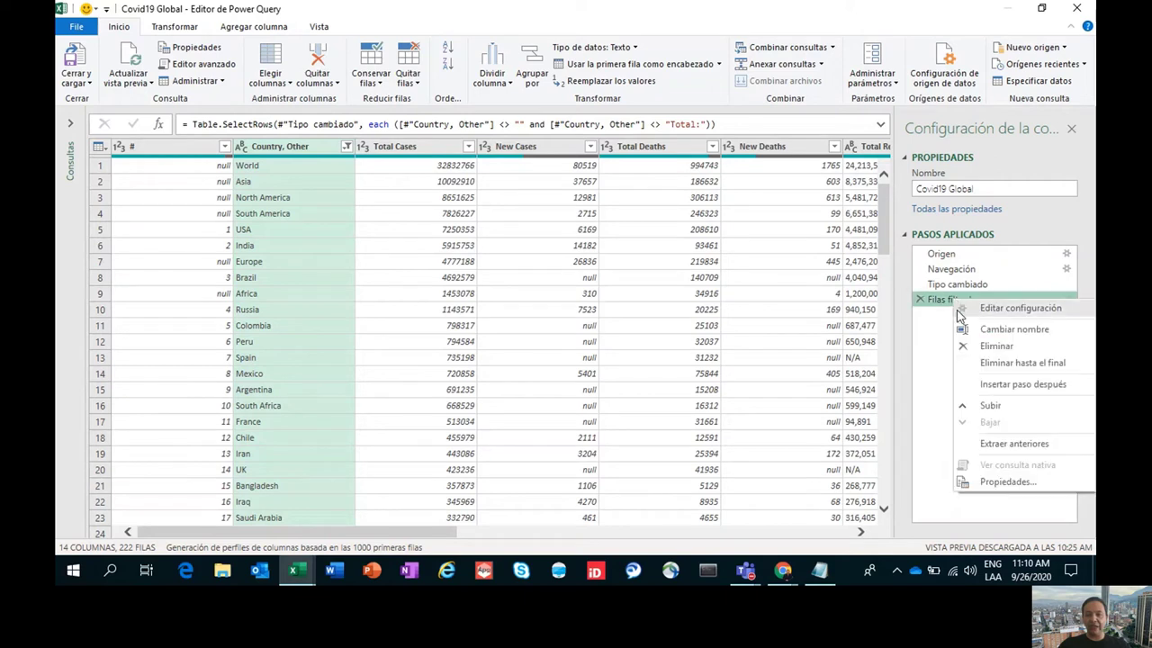
click(1015, 329)
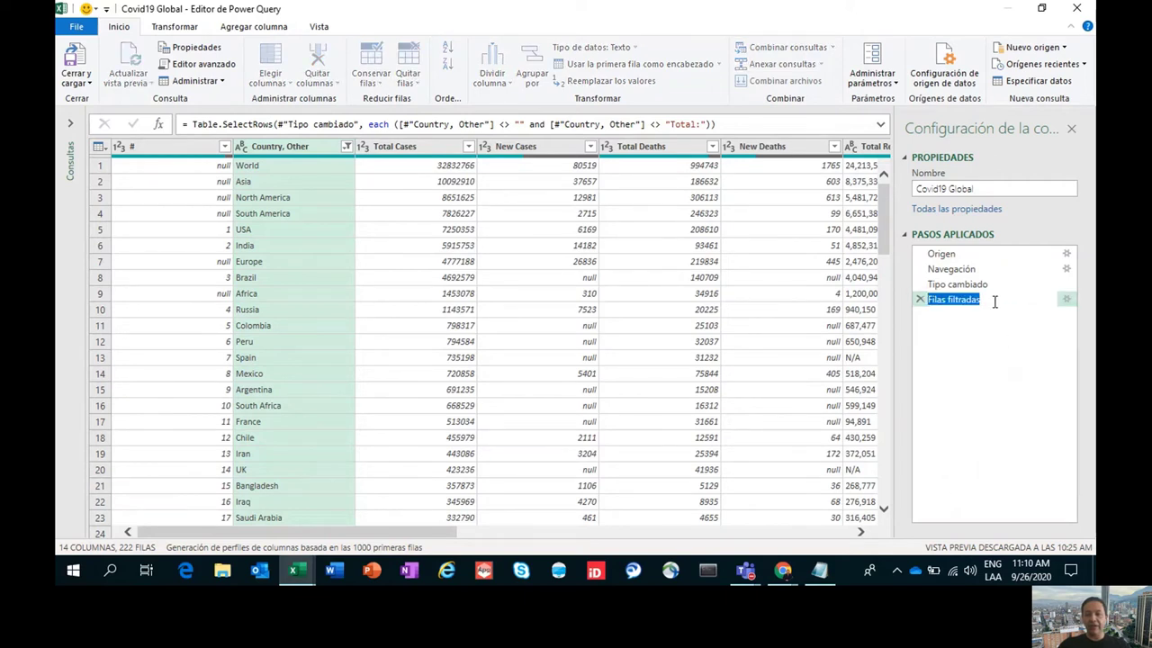
click(995, 301)
text(de)
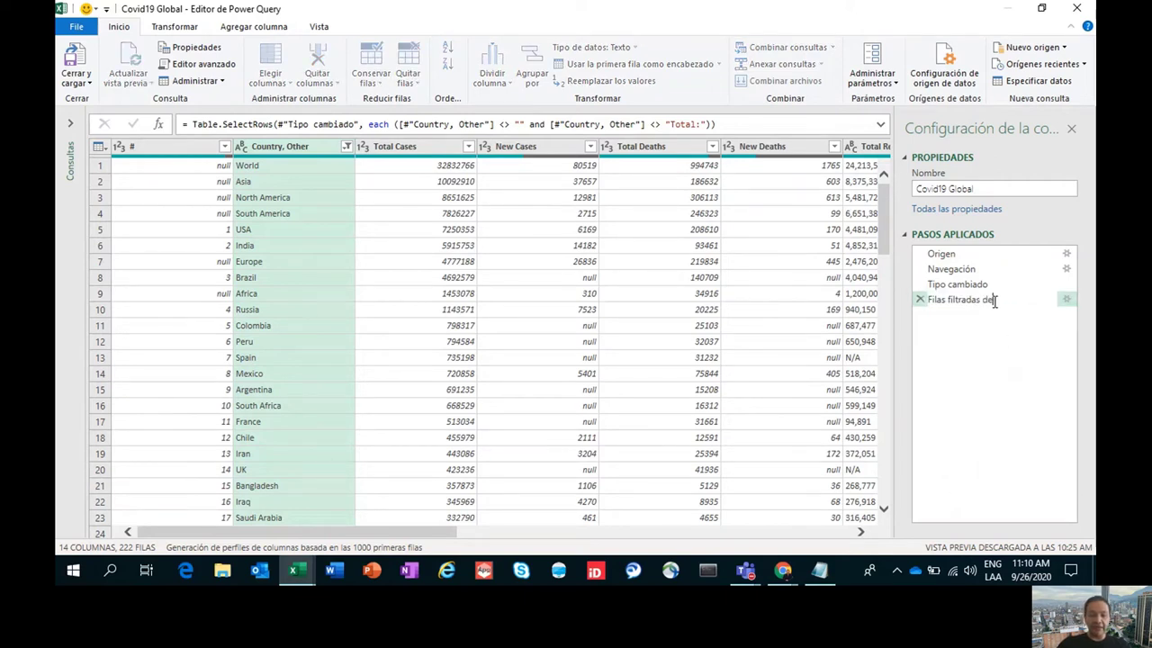
text( totales)
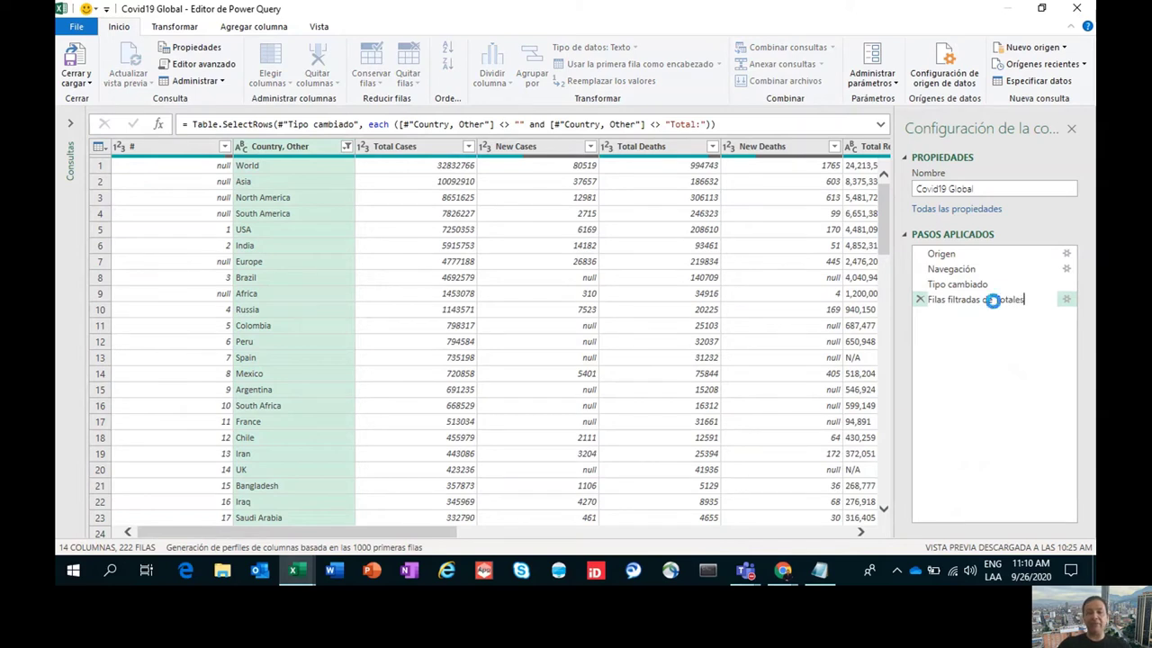
key(Return)
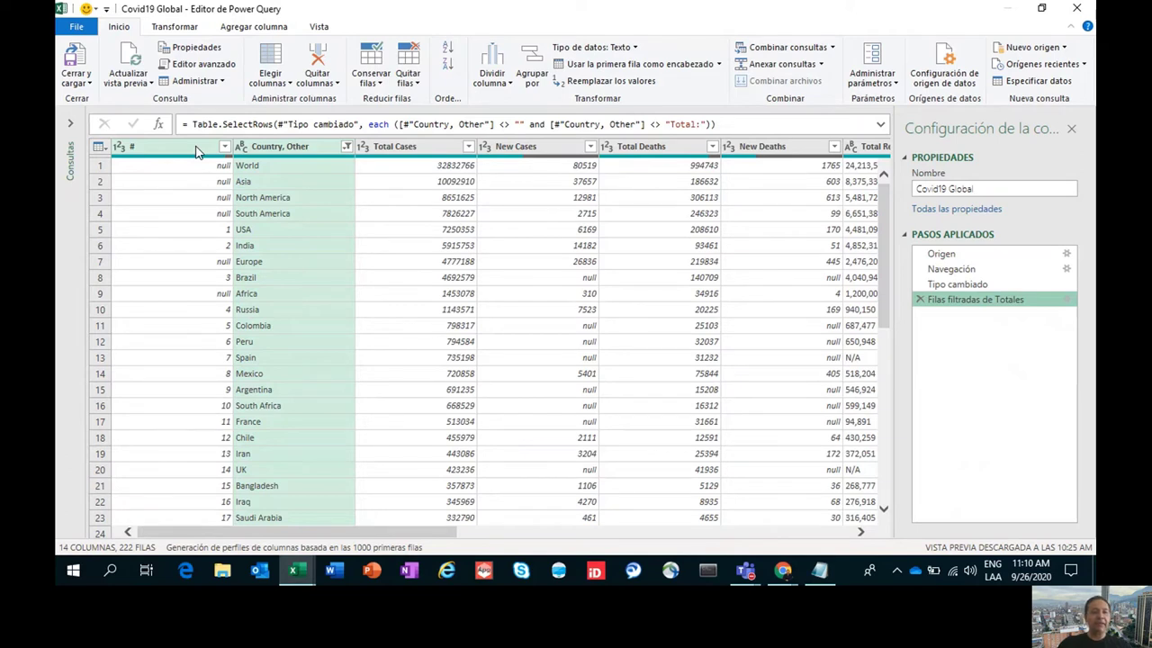
click(196, 150)
click(179, 29)
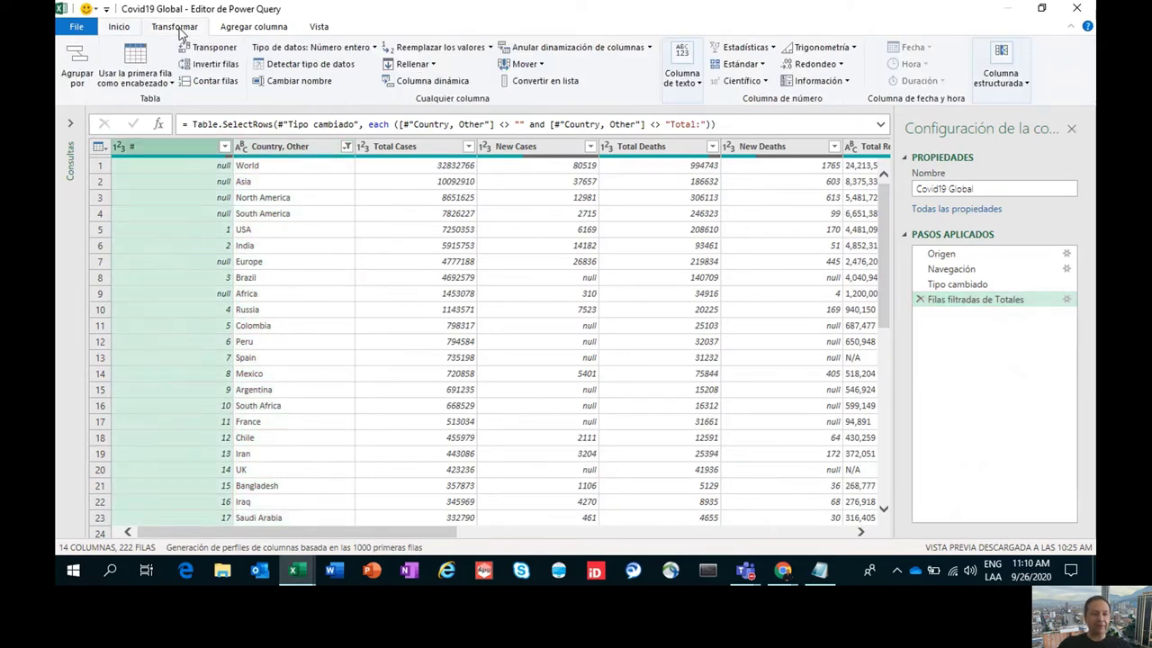
click(492, 52)
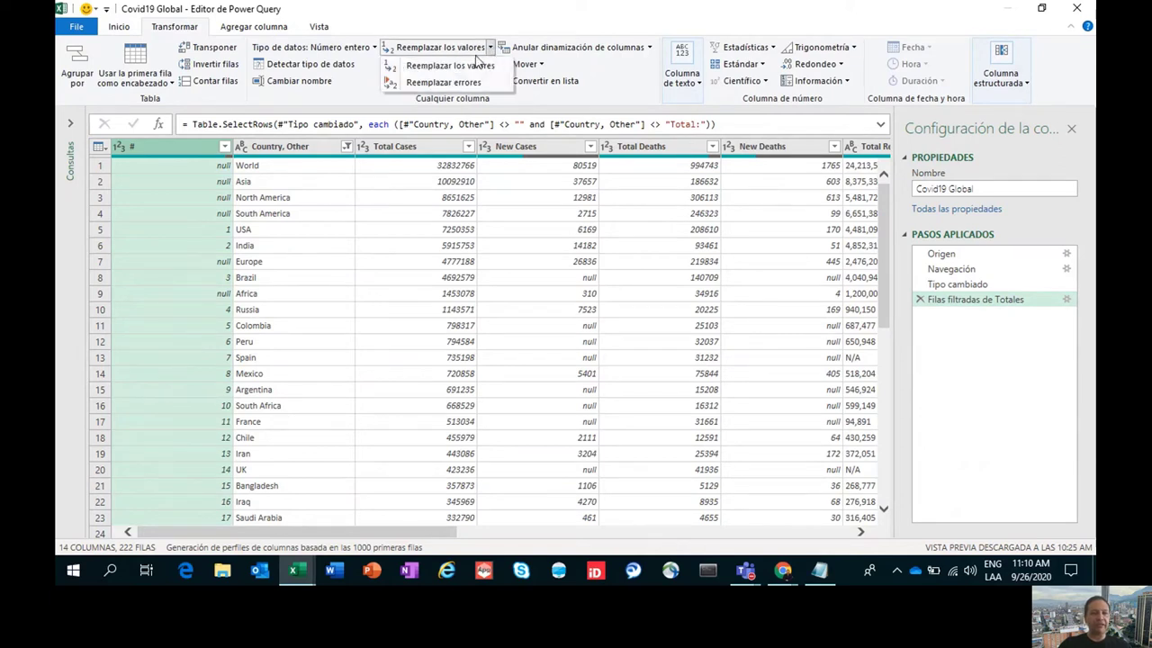
click(467, 68)
text(nu)
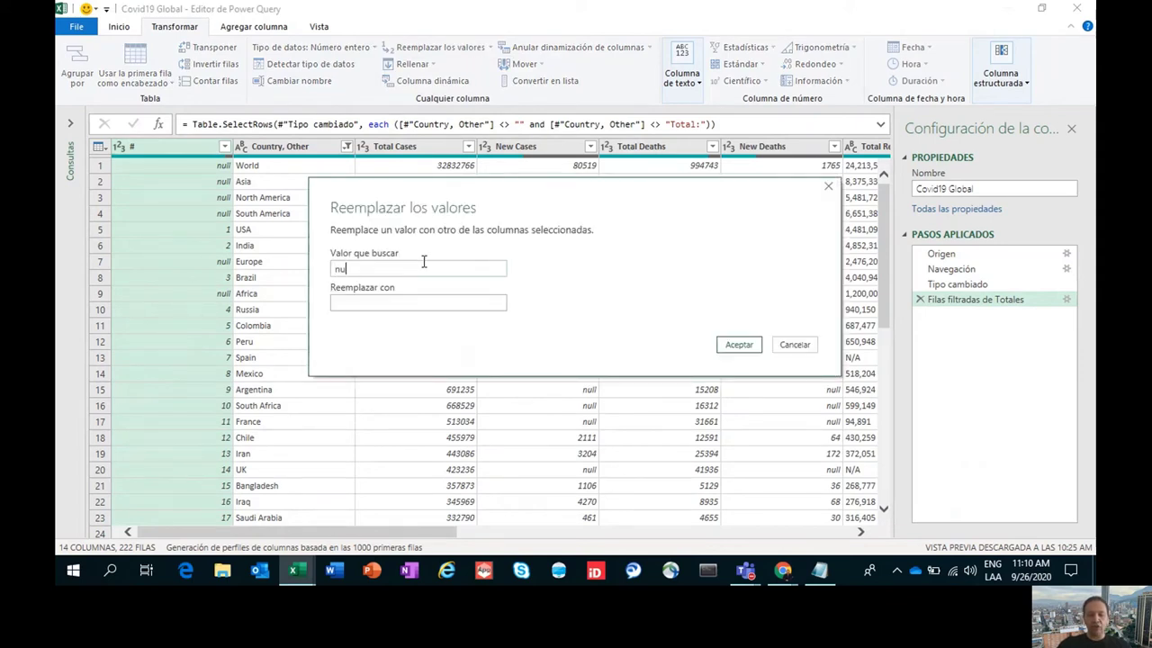
text(lo)
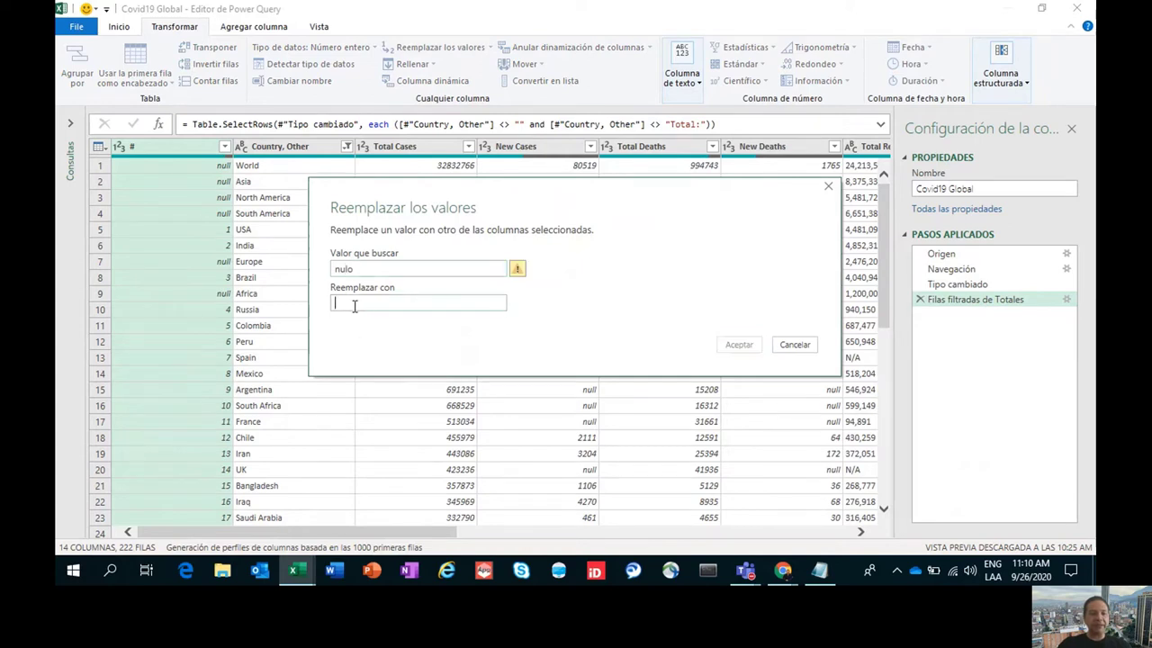
text(Regiones)
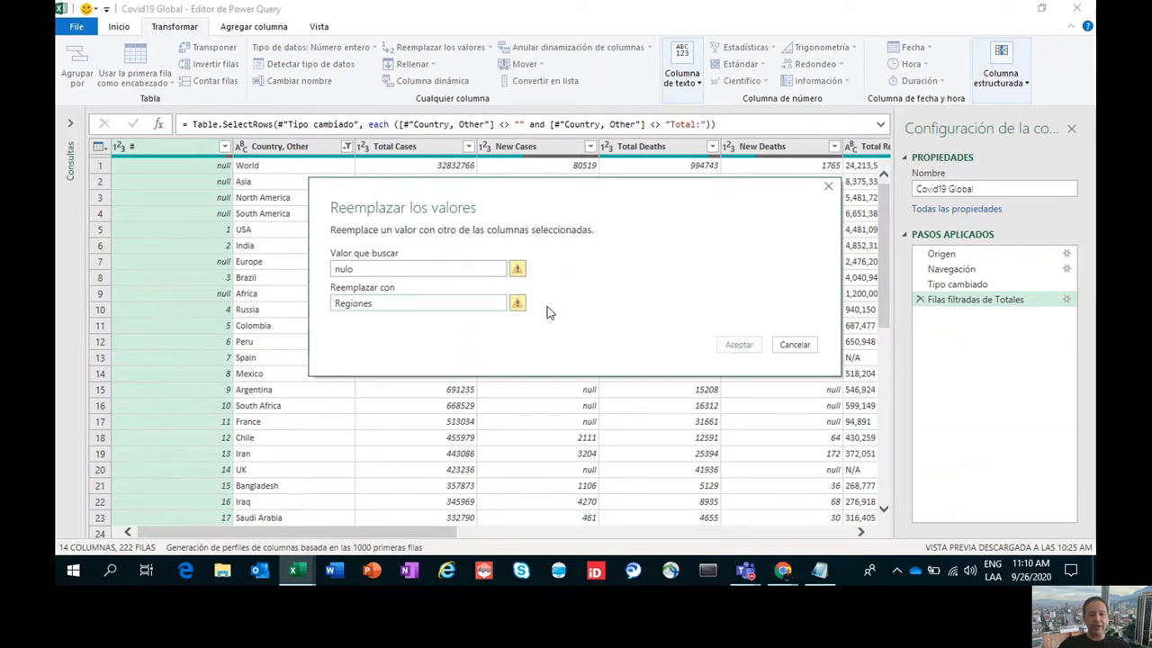
mouse_move(520, 309)
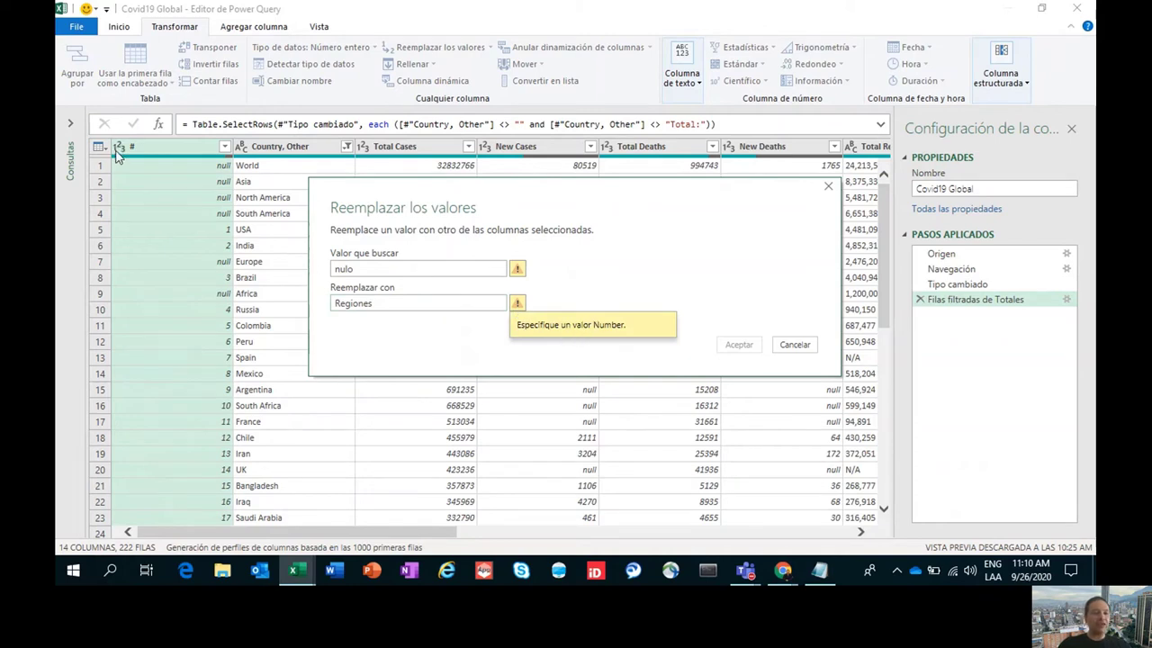
click(378, 304)
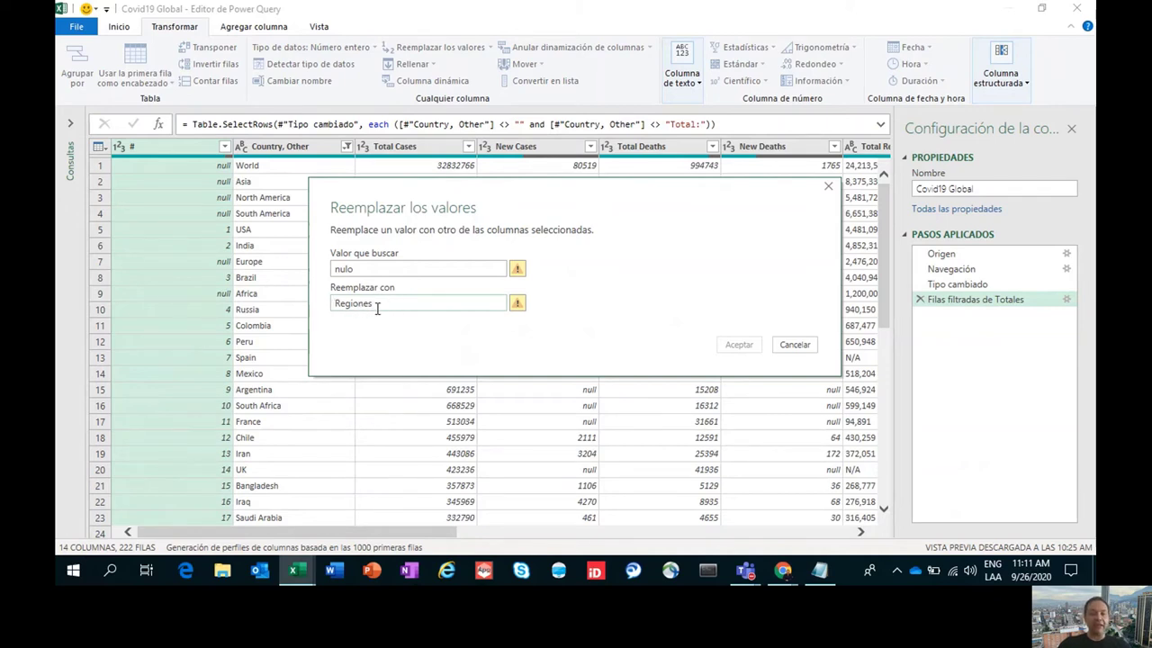
click(795, 346)
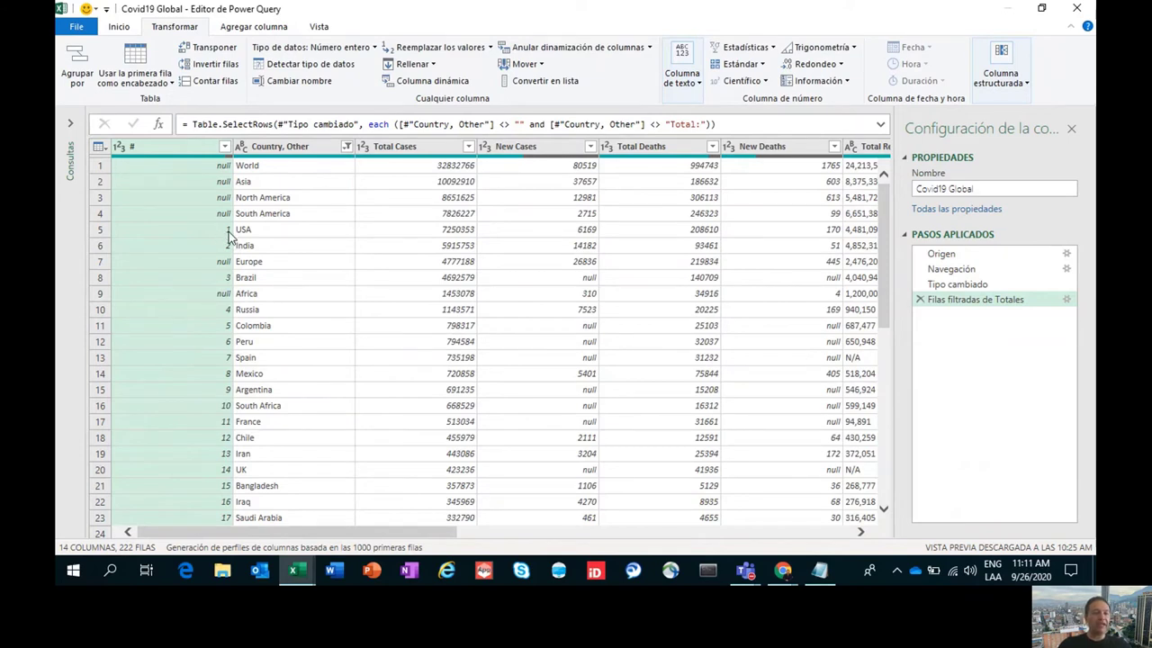
Change the # column type to Texto and name the step 'Primera Columna en texto'
click(119, 146)
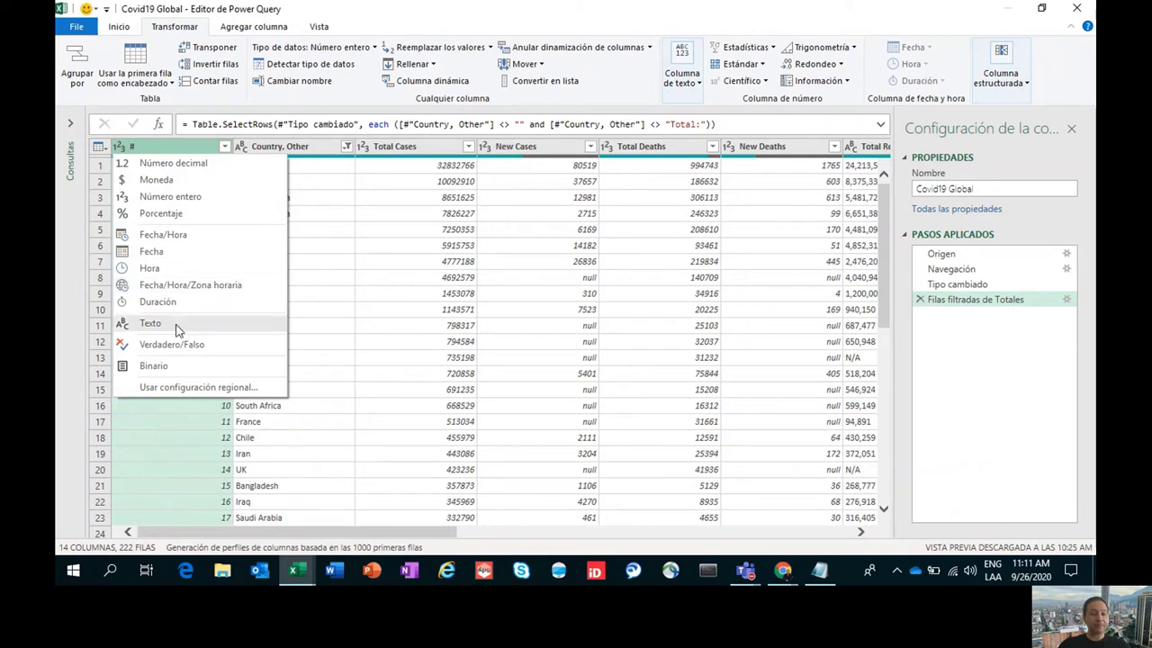
click(150, 323)
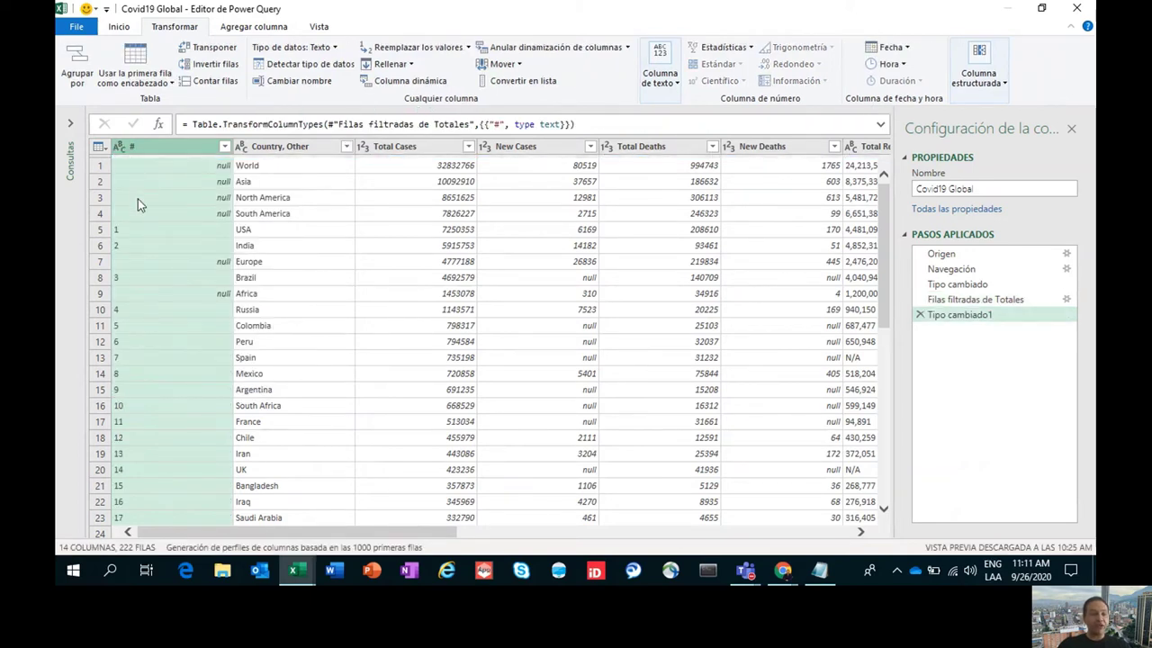
right_click(970, 319)
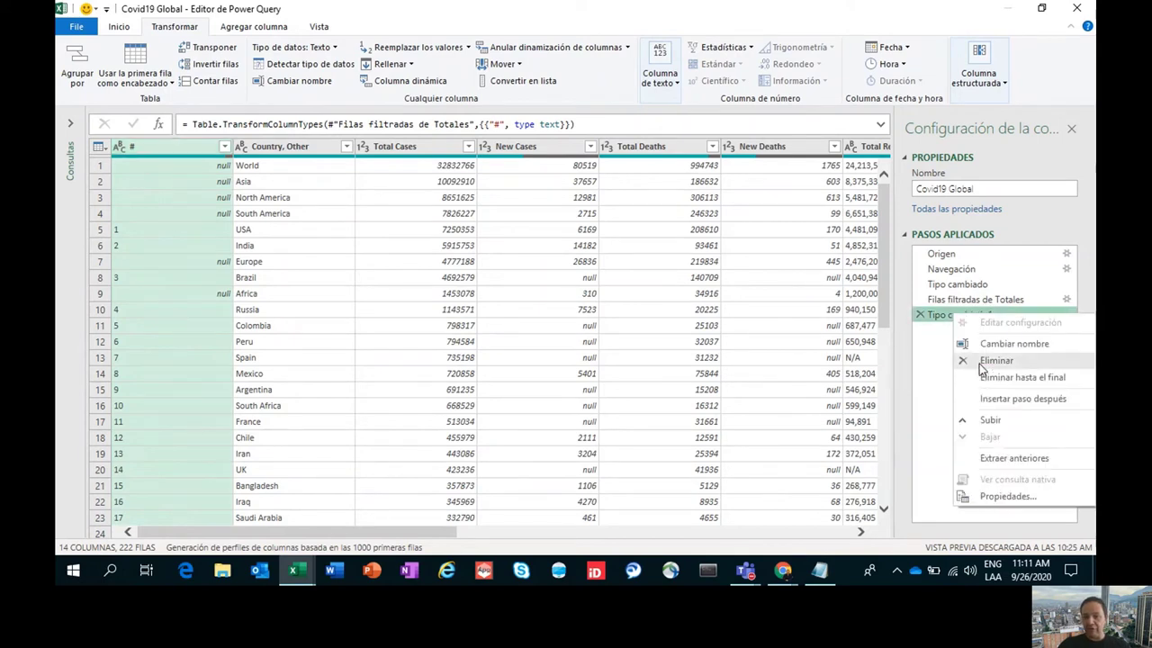
click(1024, 347)
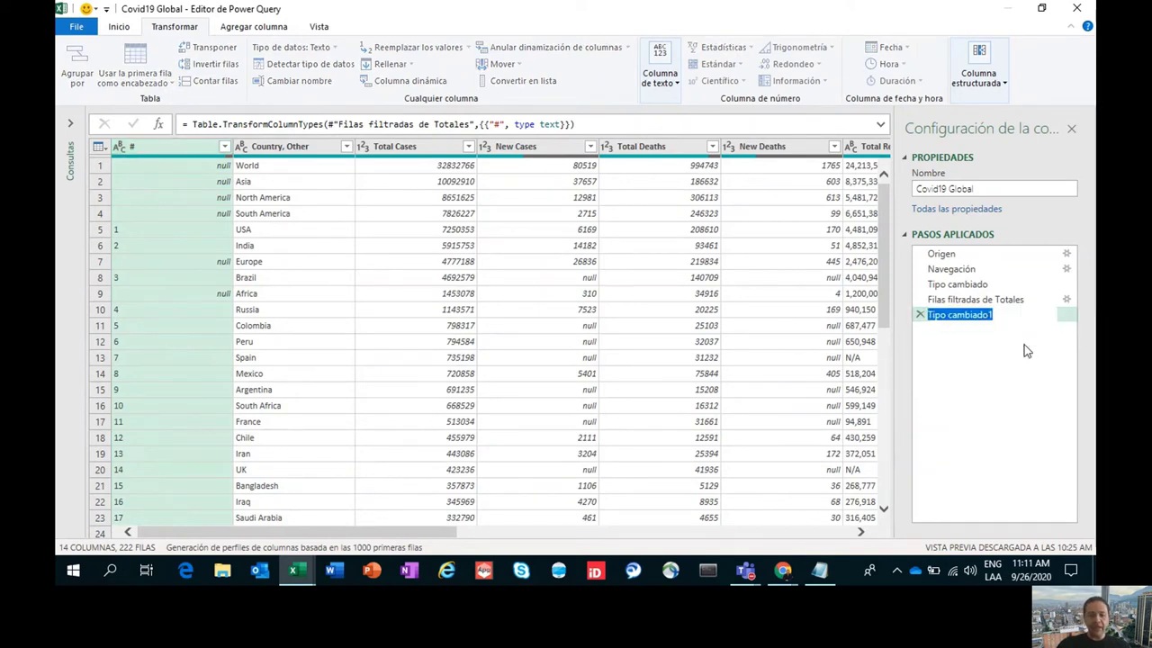
text(Primera)
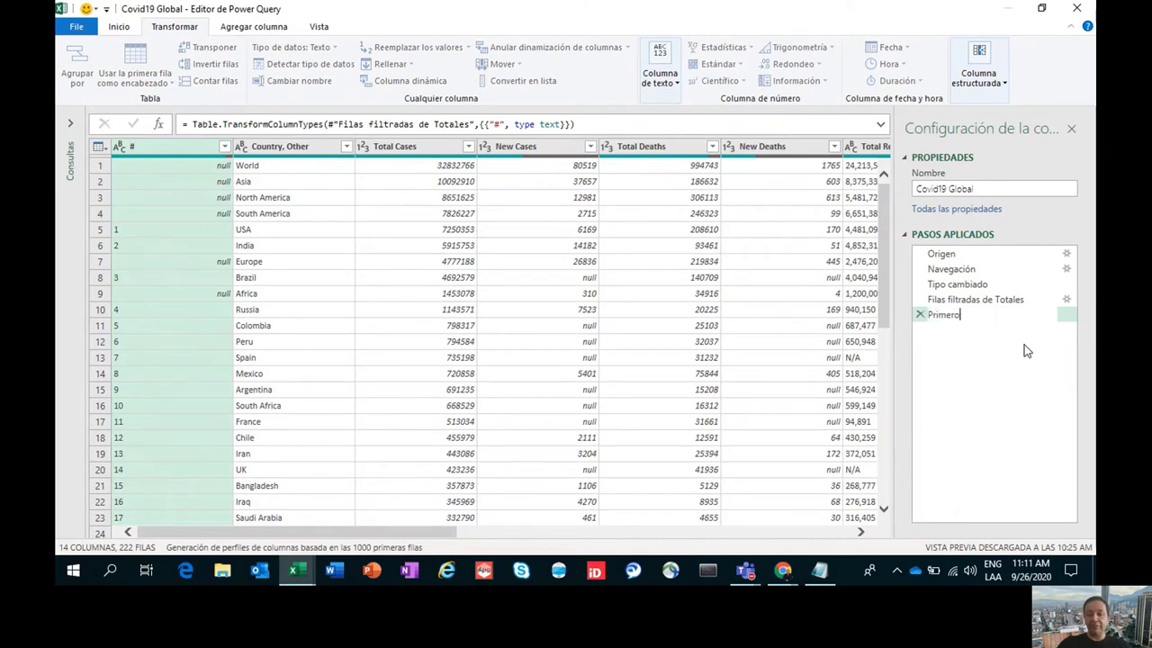
text(olumna en texto)
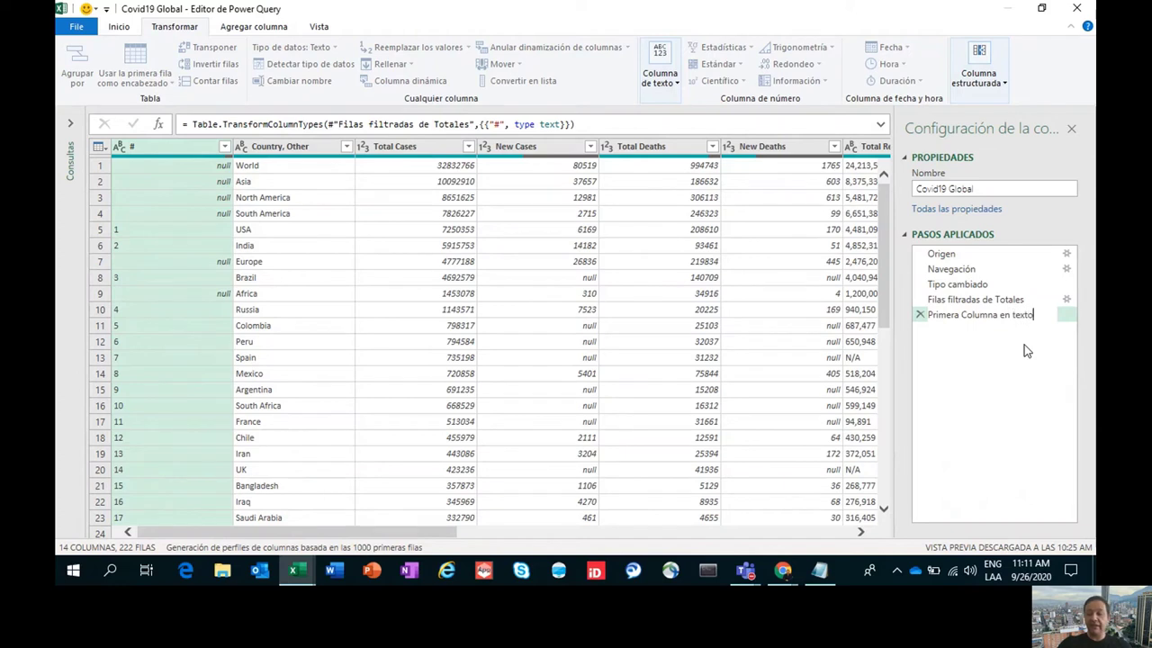
key(Return)
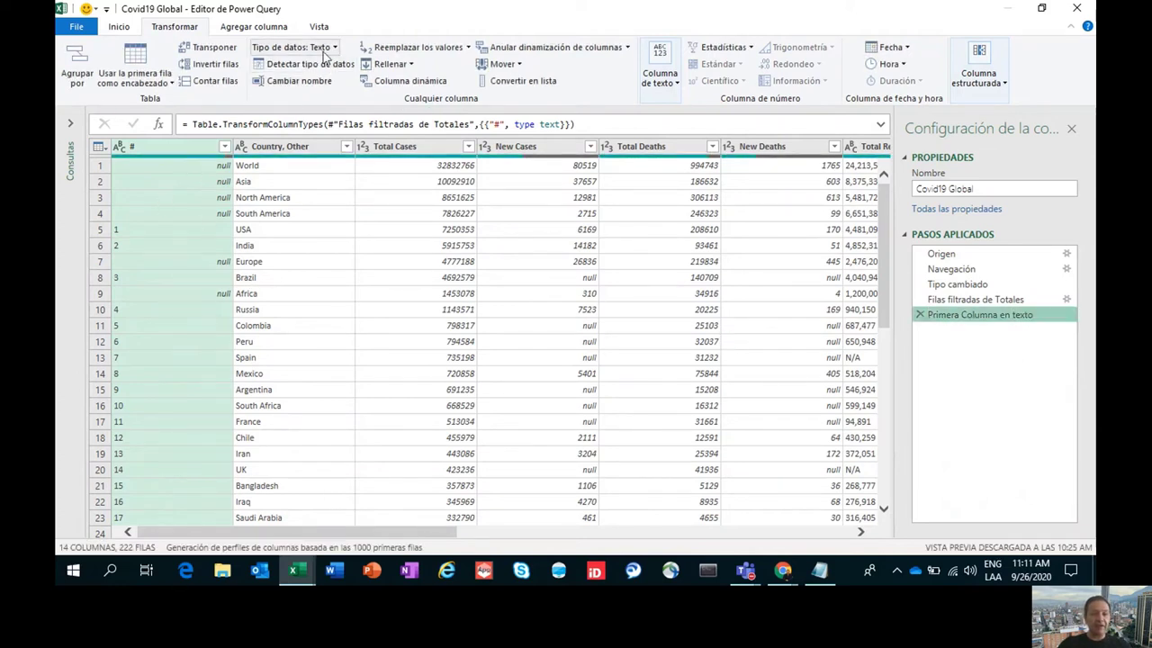
Replace null with 'Agregado Regiones' in the # column
click(331, 48)
click(400, 46)
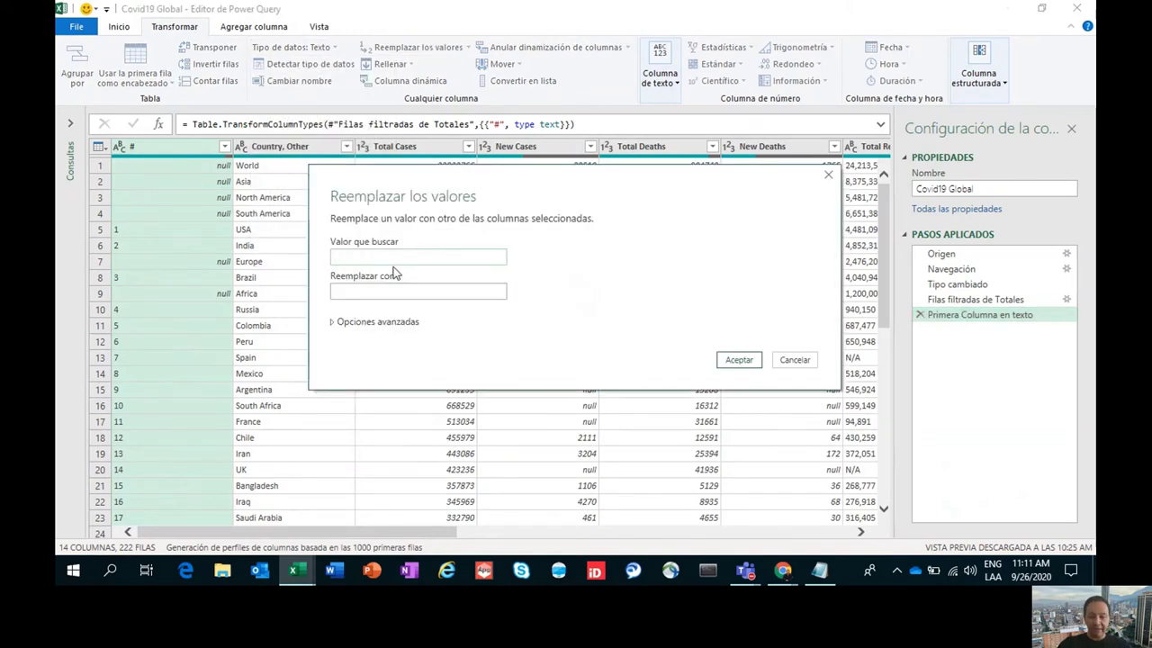
text(N)
key(BackSpace)
text(null)
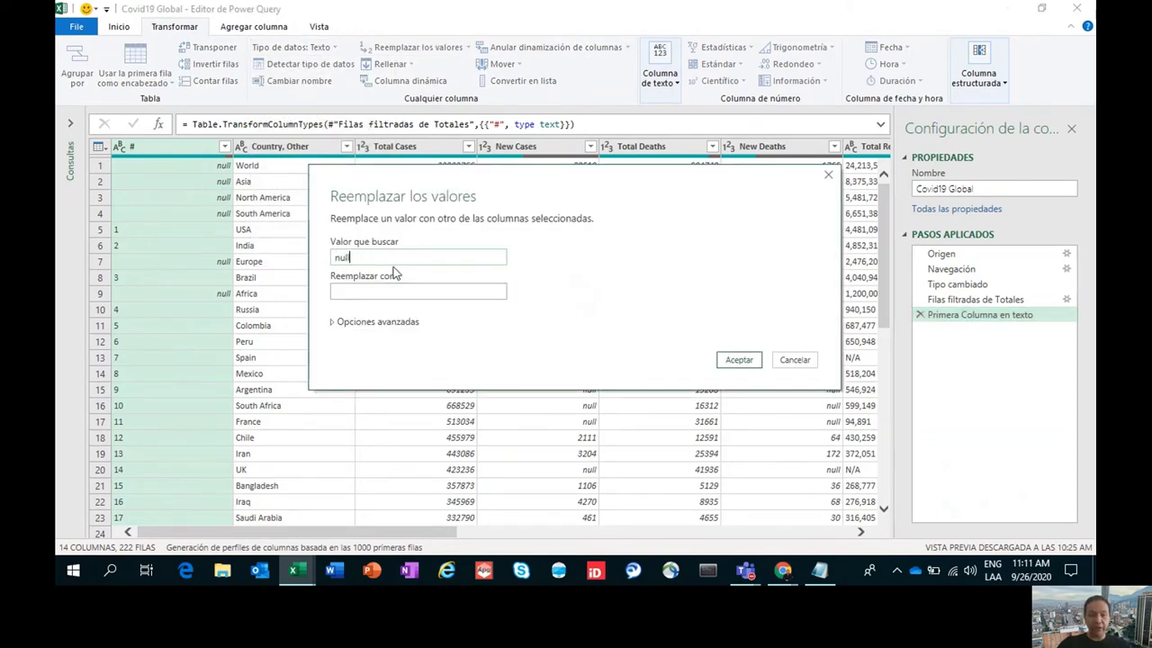
click(364, 290)
text(Agre)
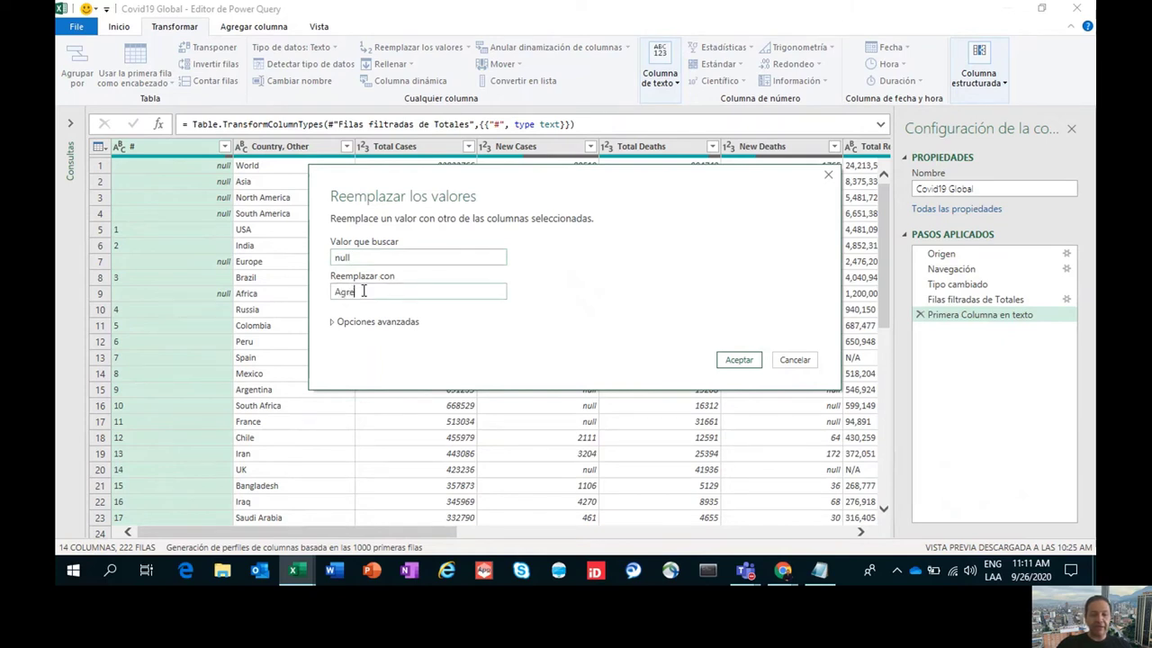
text(gado Regiones)
click(737, 359)
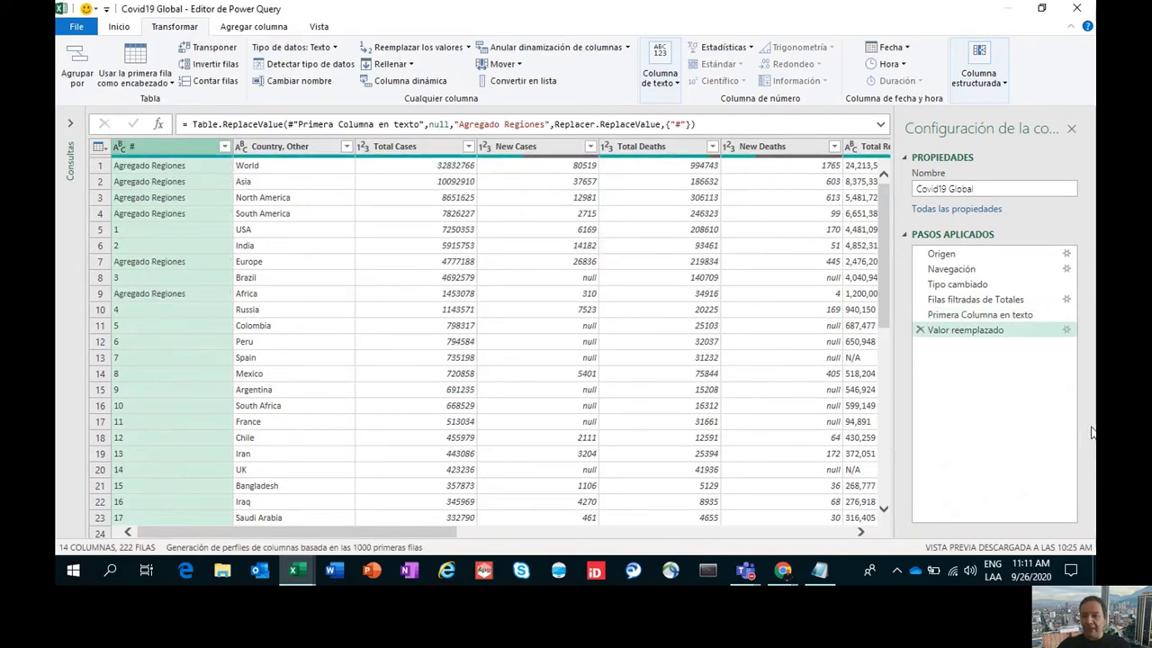
Rename the replace-values step to 'Regiones'
right_click(999, 332)
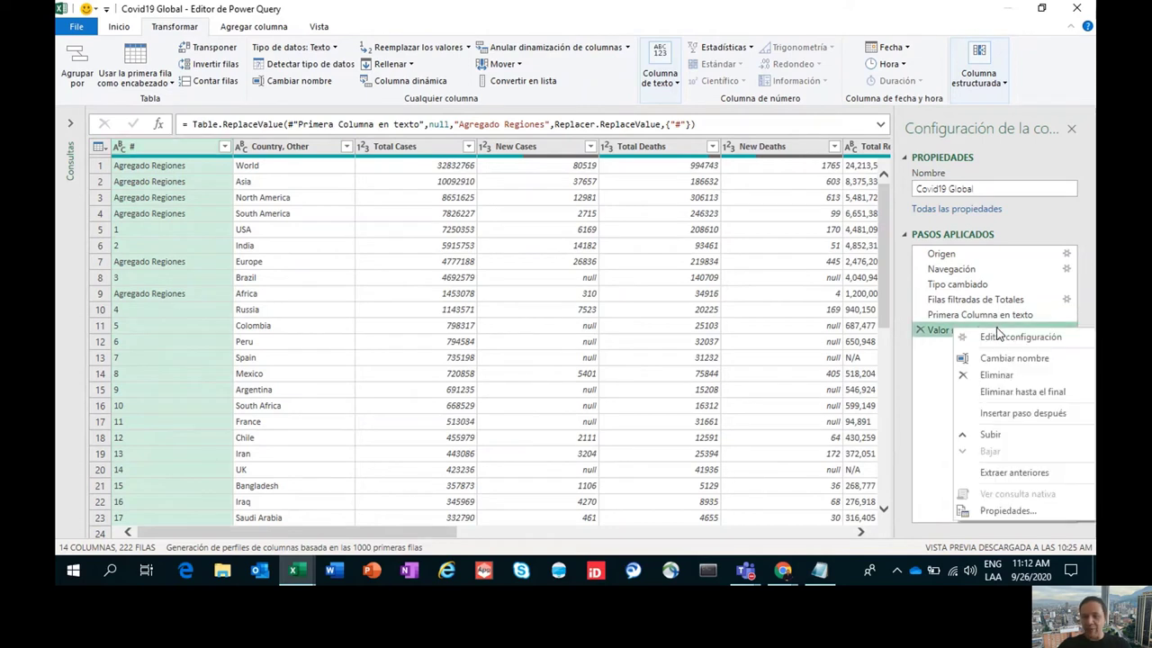
click(1013, 358)
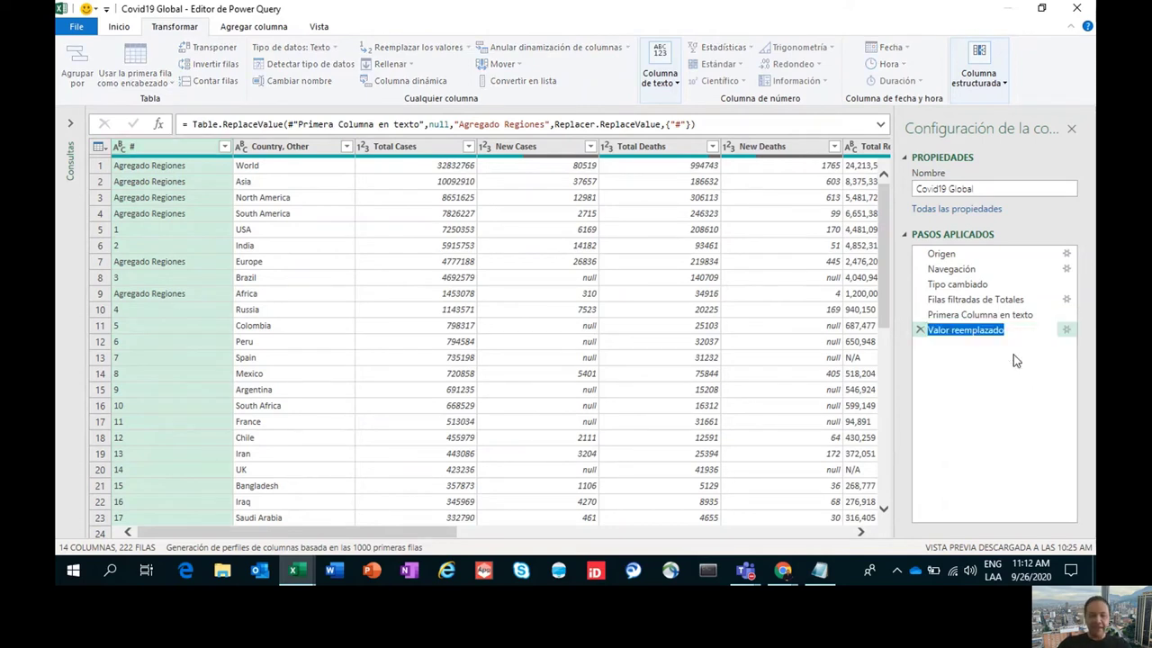
text(Regiones)
key(Return)
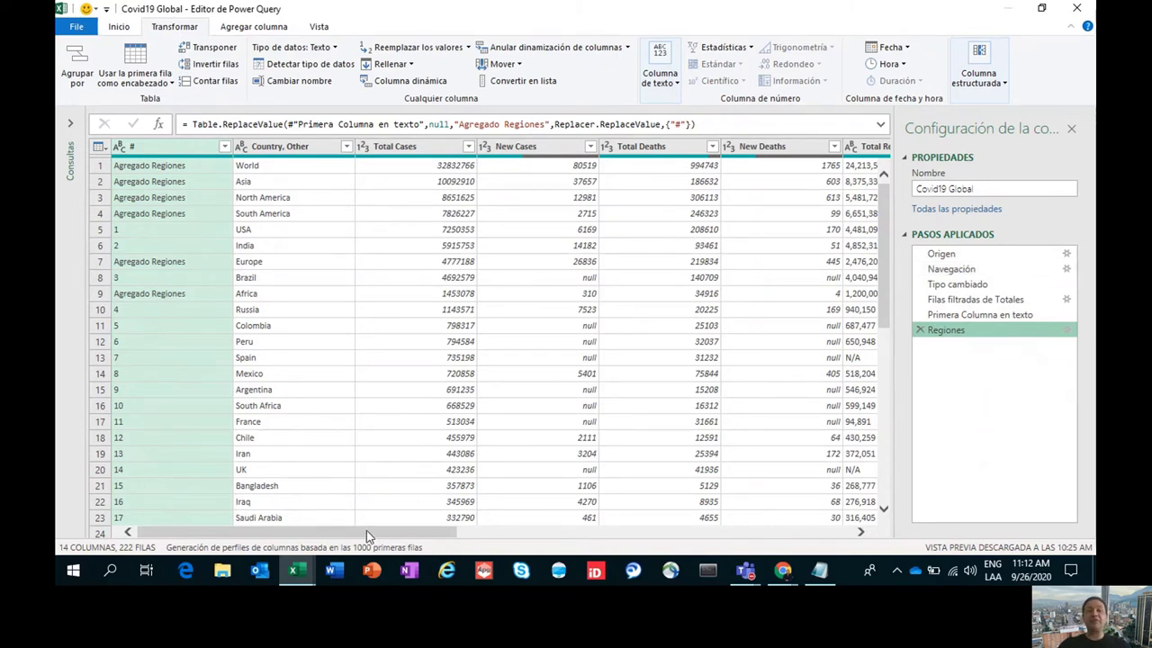
drag(366, 530, 556, 538)
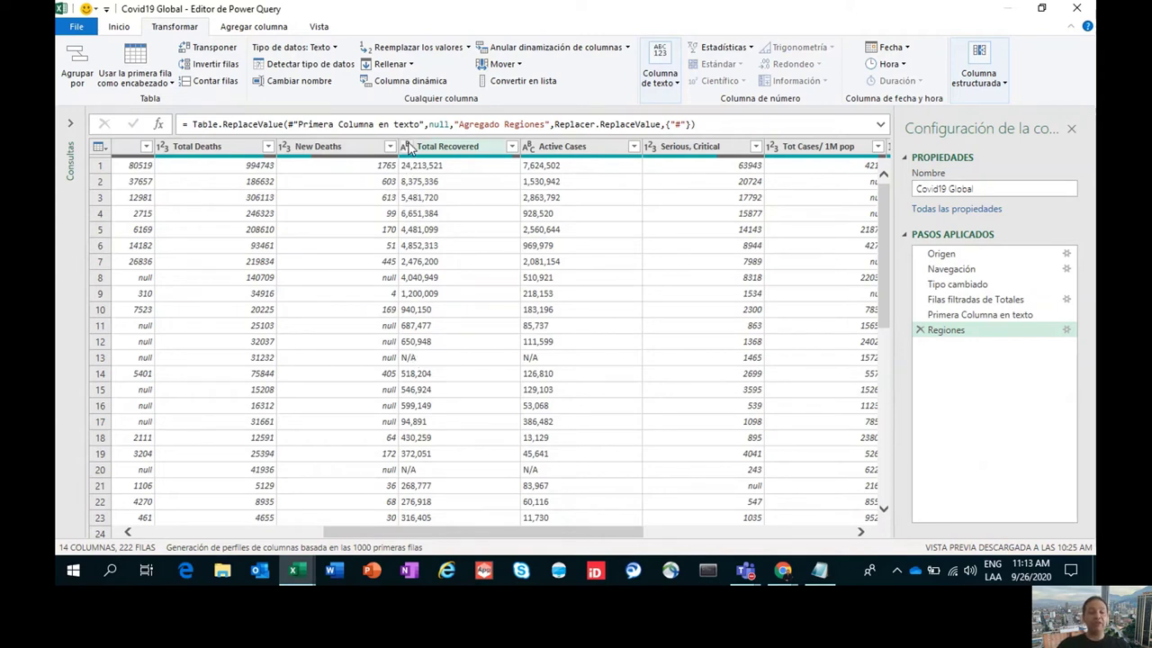
Replace N/A with nothing, then select the New Deaths column
click(467, 47)
click(446, 66)
text(N/A)
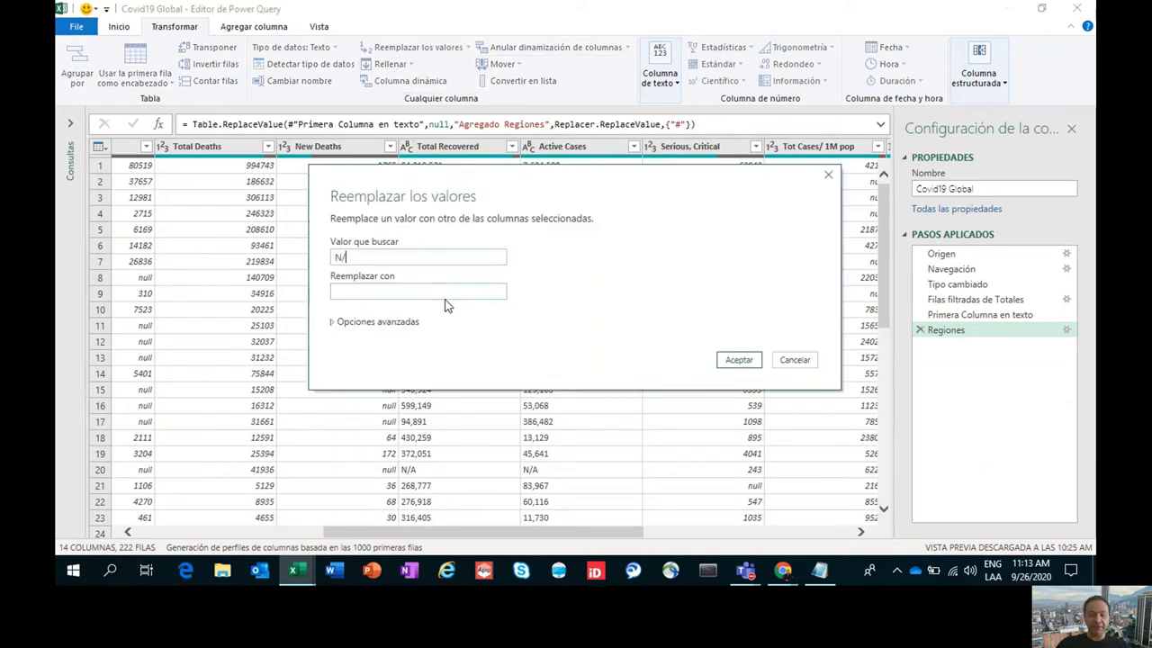
click(386, 289)
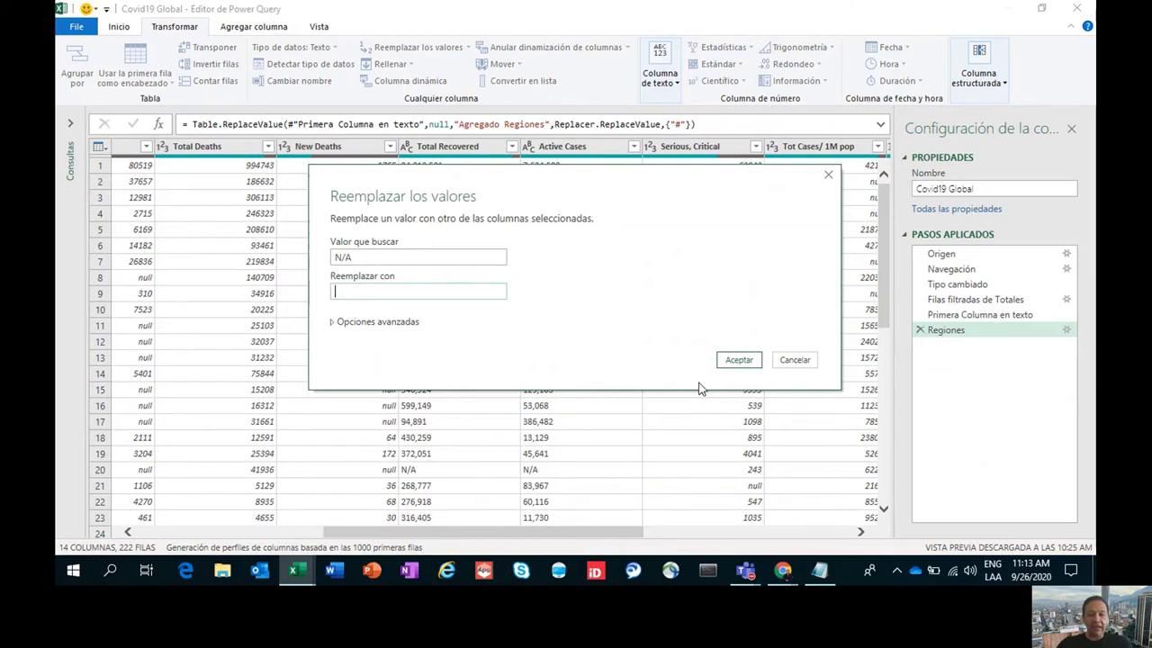
click(743, 360)
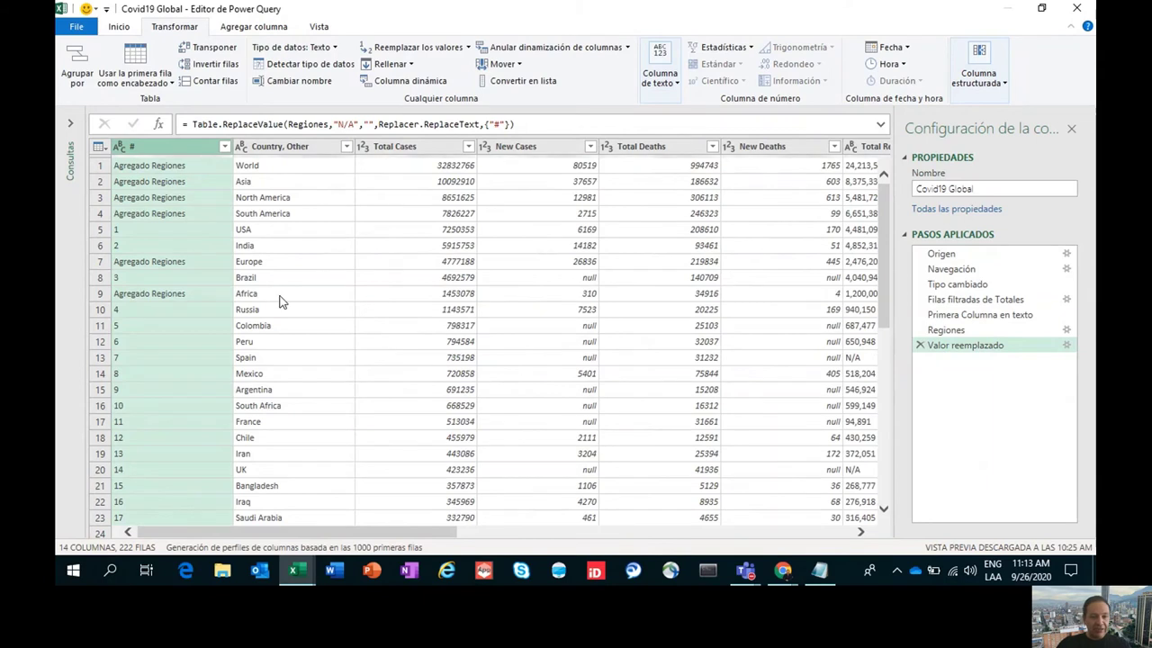
click(823, 522)
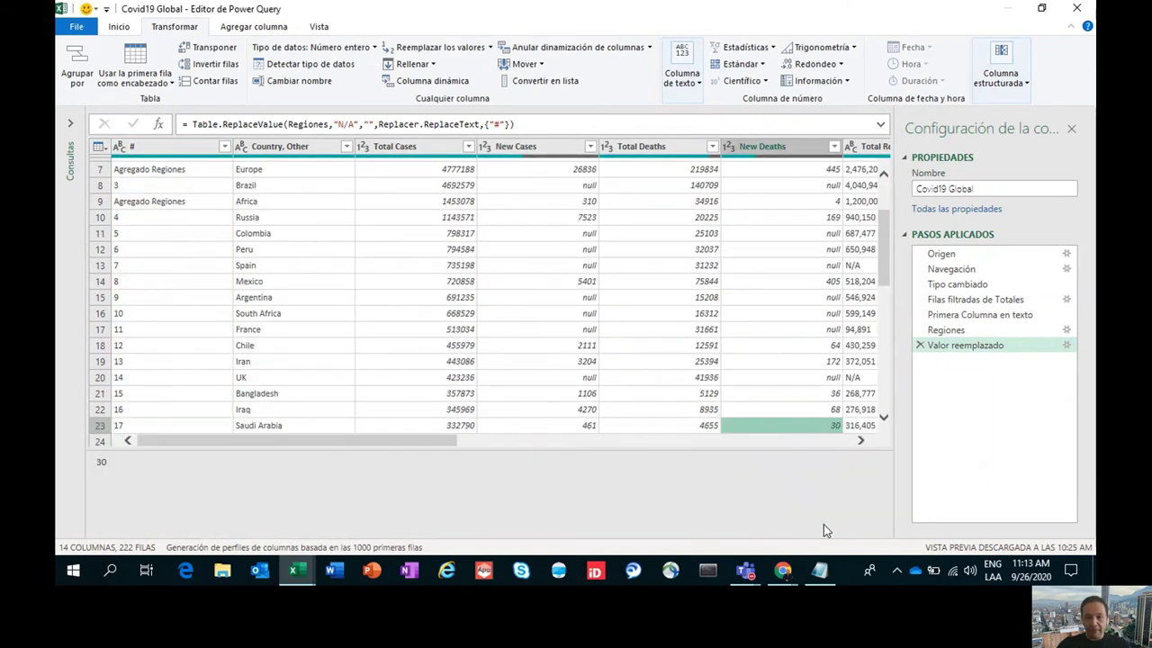
click(862, 441)
click(861, 441)
click(861, 441)
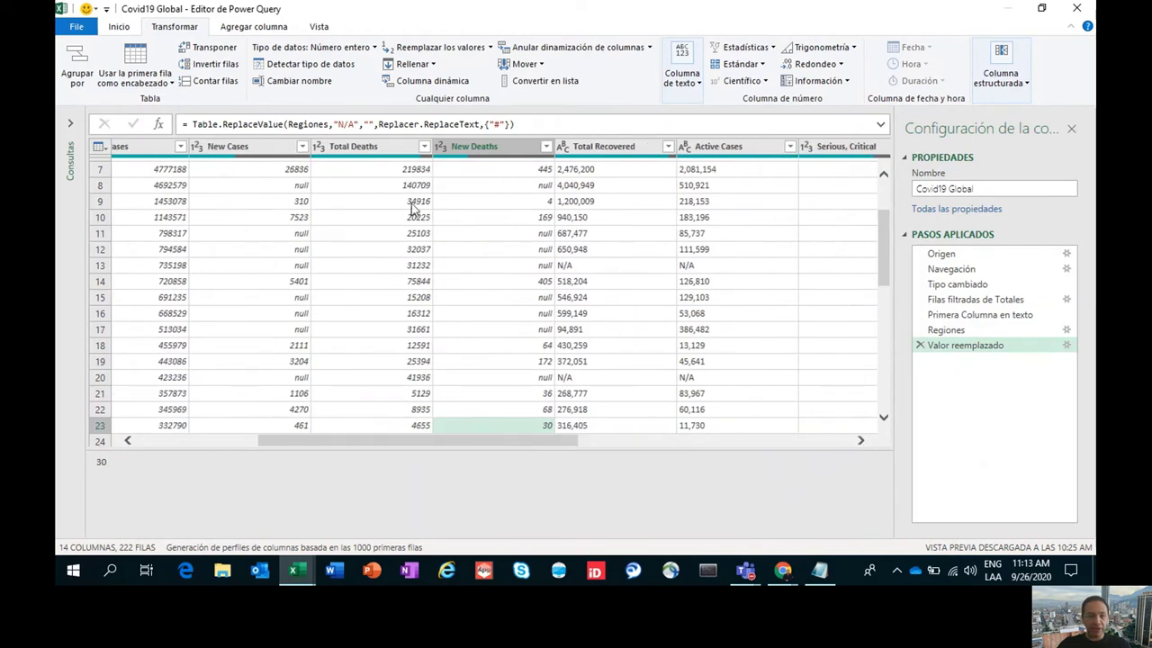
Cancel the reopened replace dialog and delete the mistaken Valor reemplazado step
click(1068, 345)
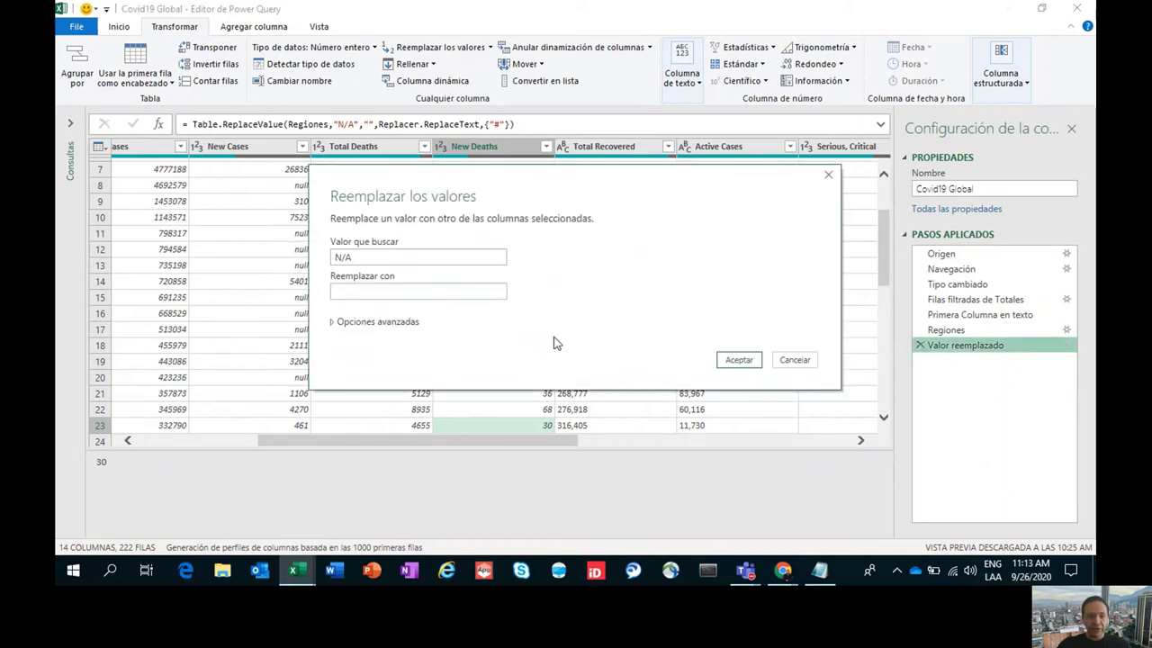
click(795, 361)
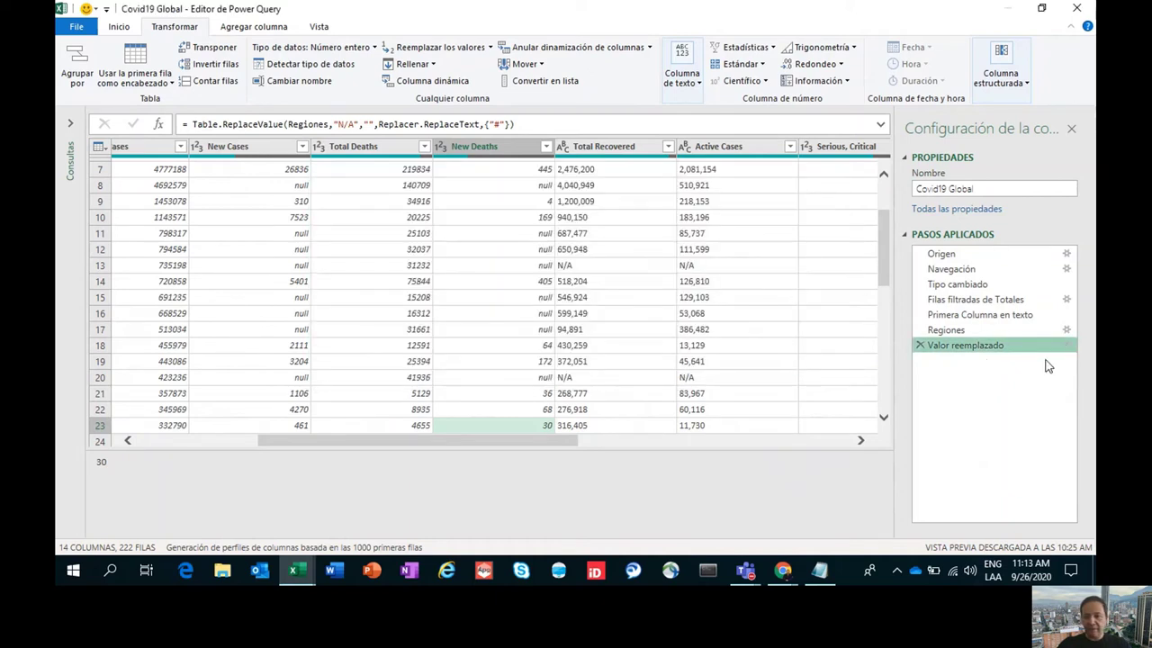
click(919, 346)
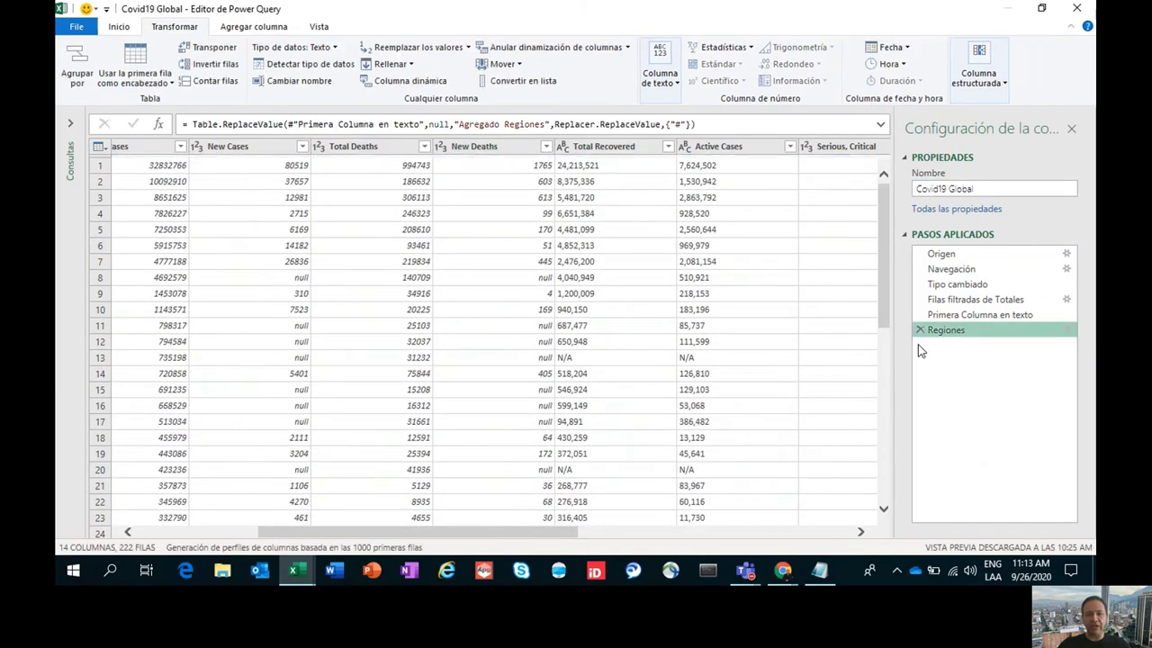
Replace N/A with an empty value in the Total Recovered and Active Cases columns
click(591, 149)
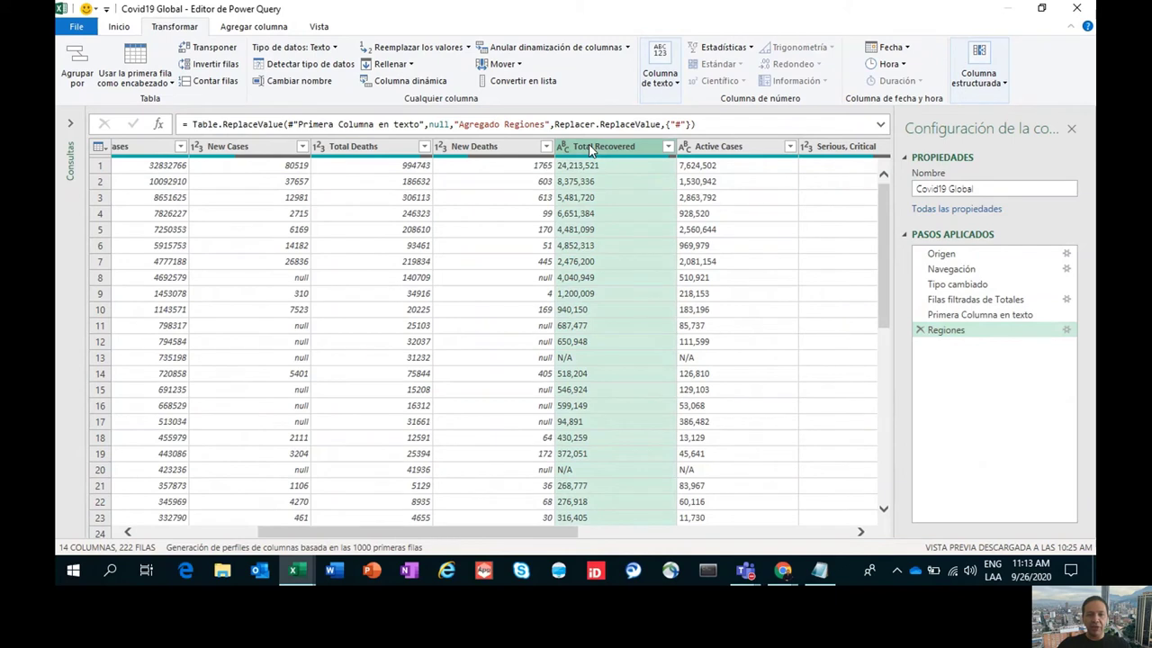
ctrl+click(717, 152)
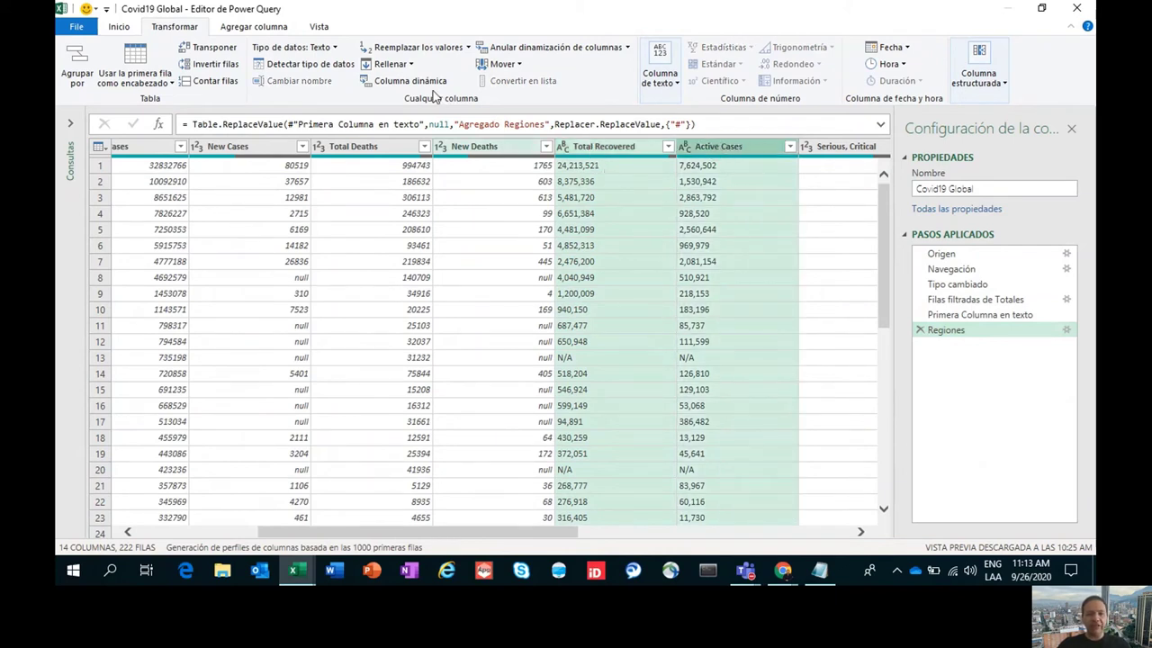
click(468, 50)
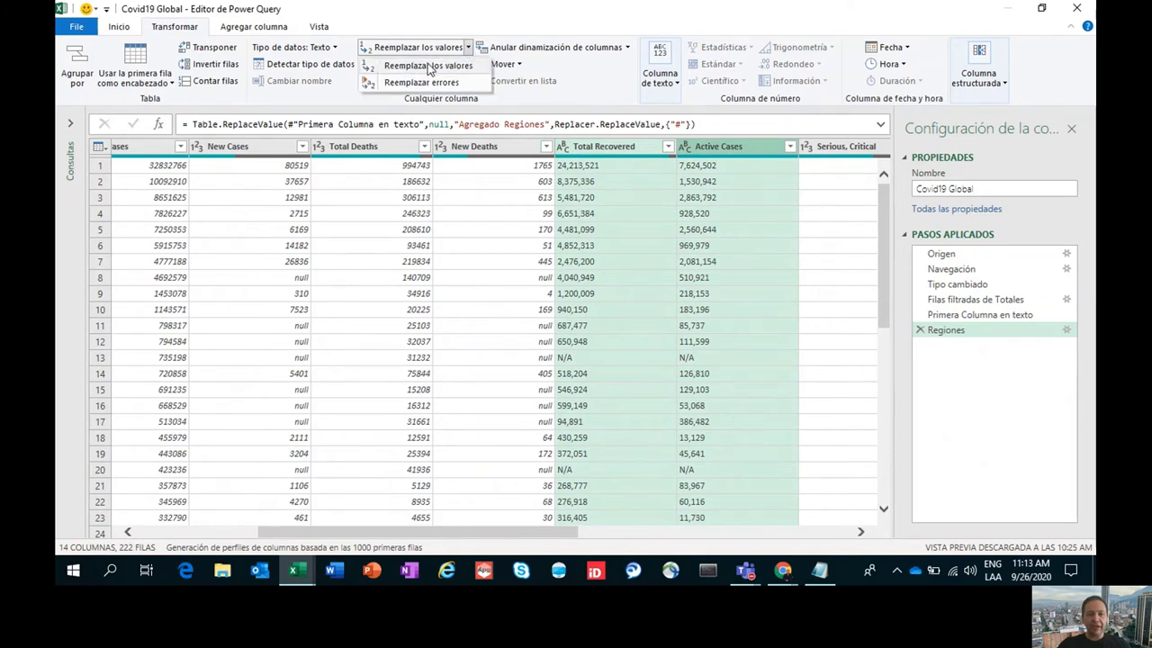
click(492, 206)
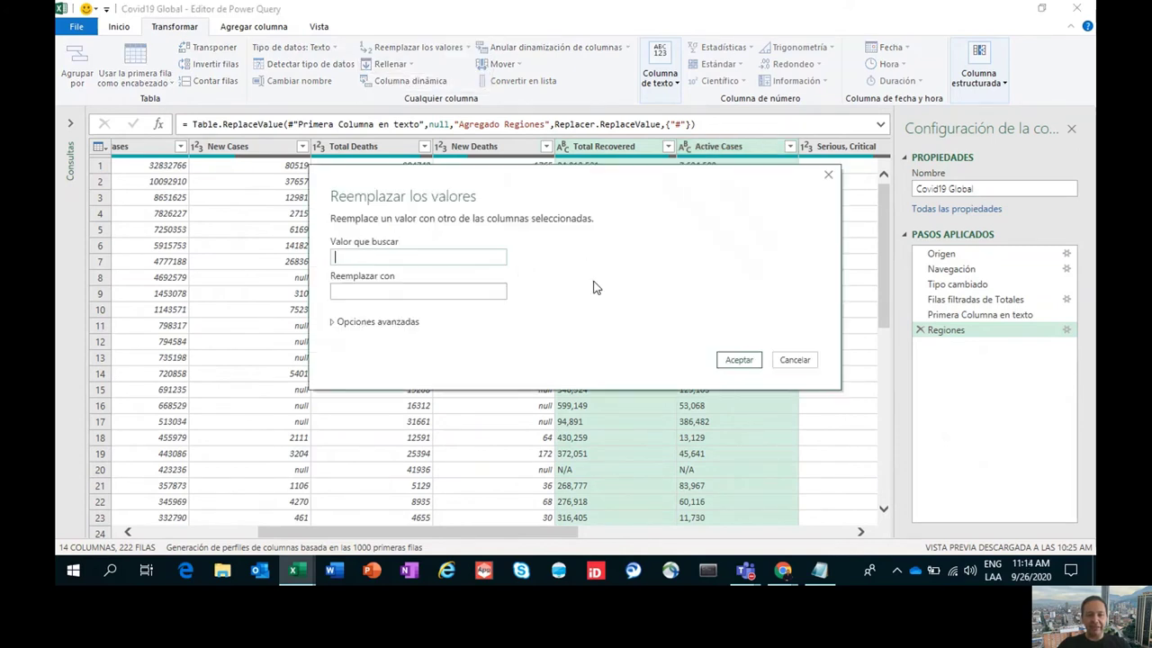
text(N/A)
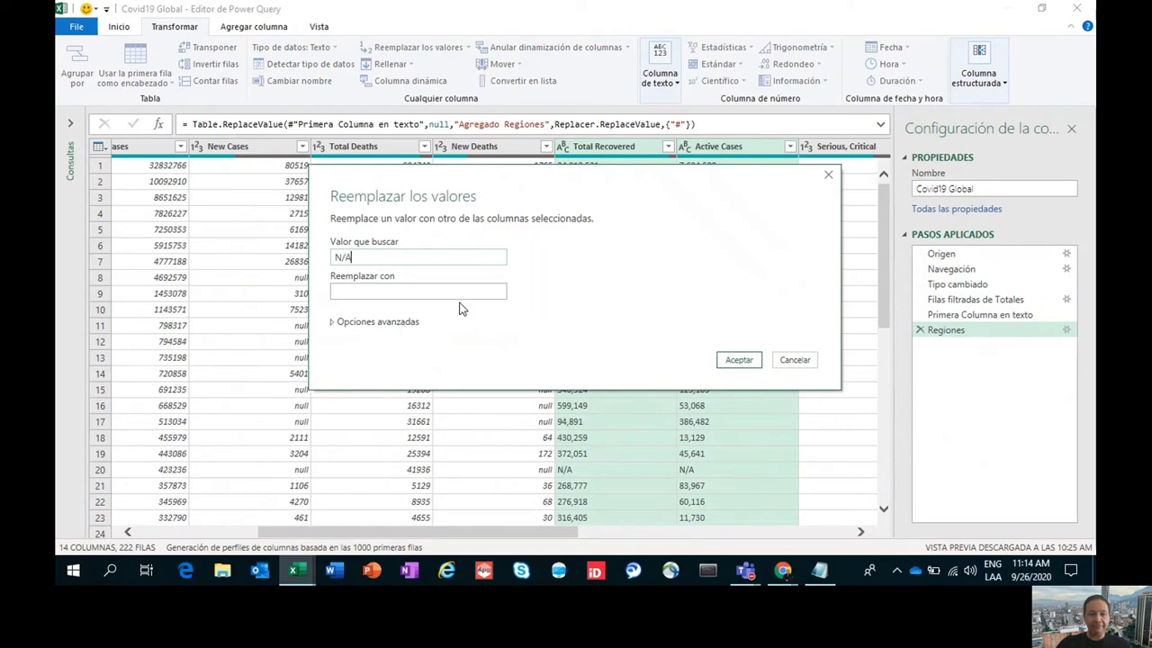
click(741, 362)
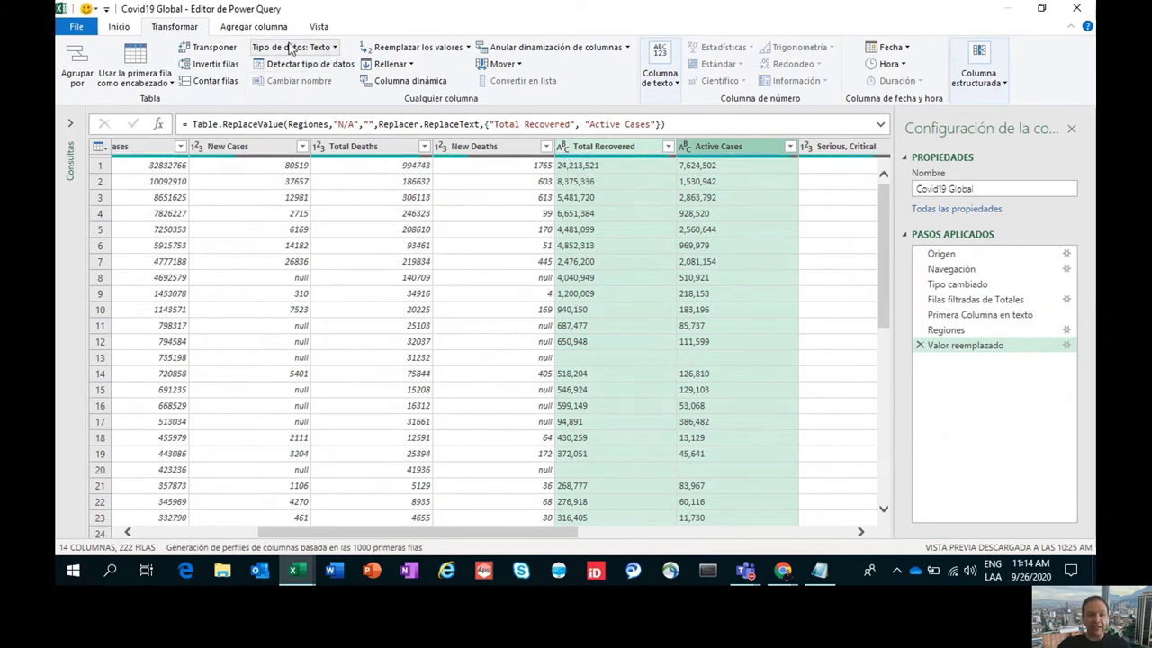
Set Total Recovered and Active Cases to Número entero, turning blanks into null
click(333, 48)
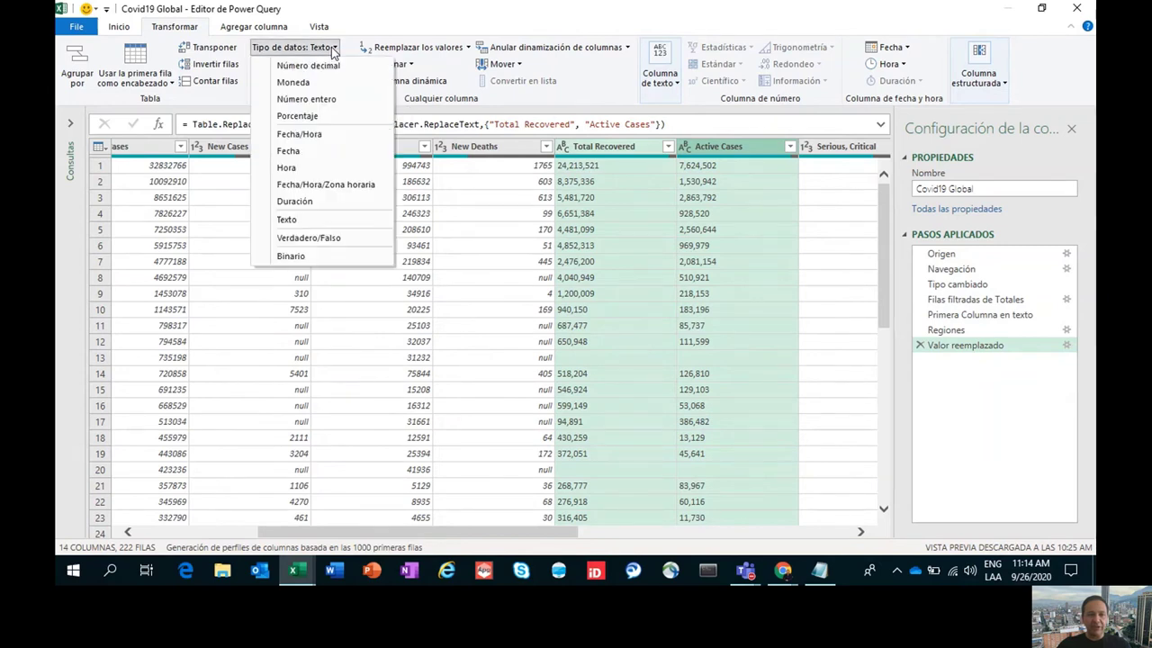
click(306, 99)
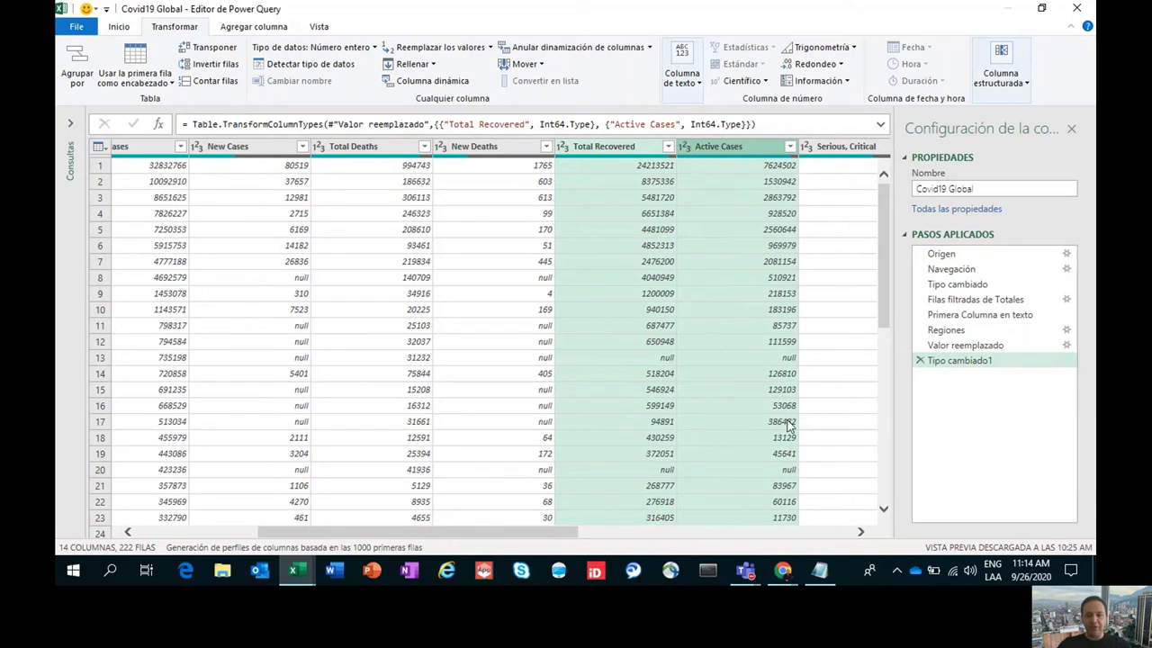
click(828, 532)
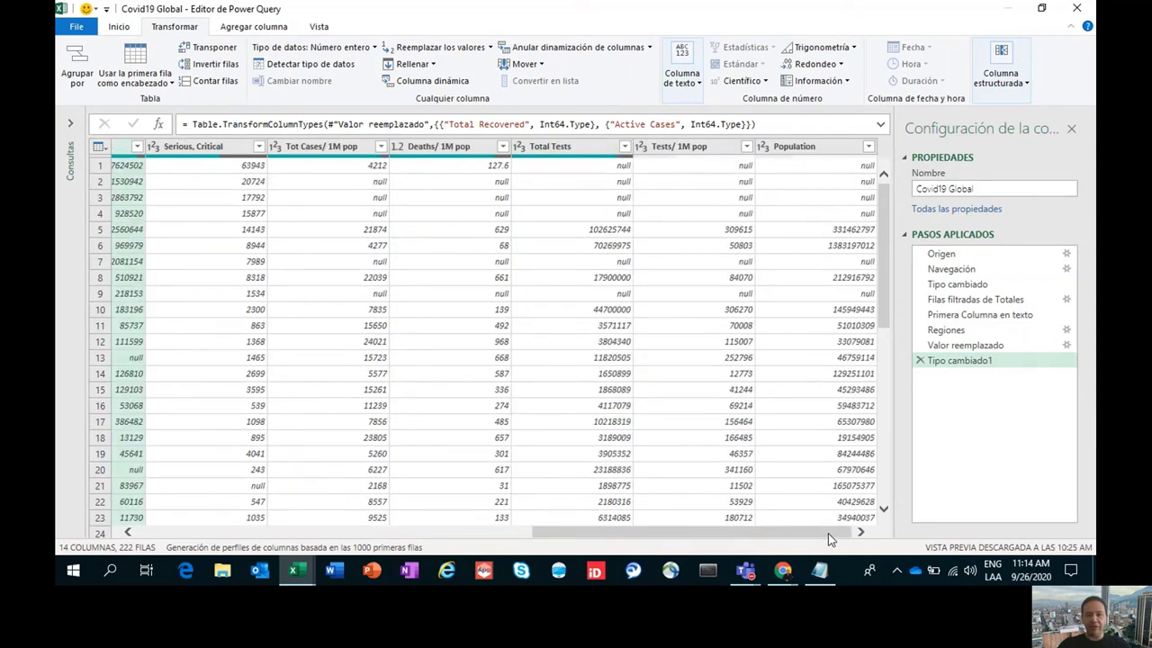
drag(785, 533, 314, 526)
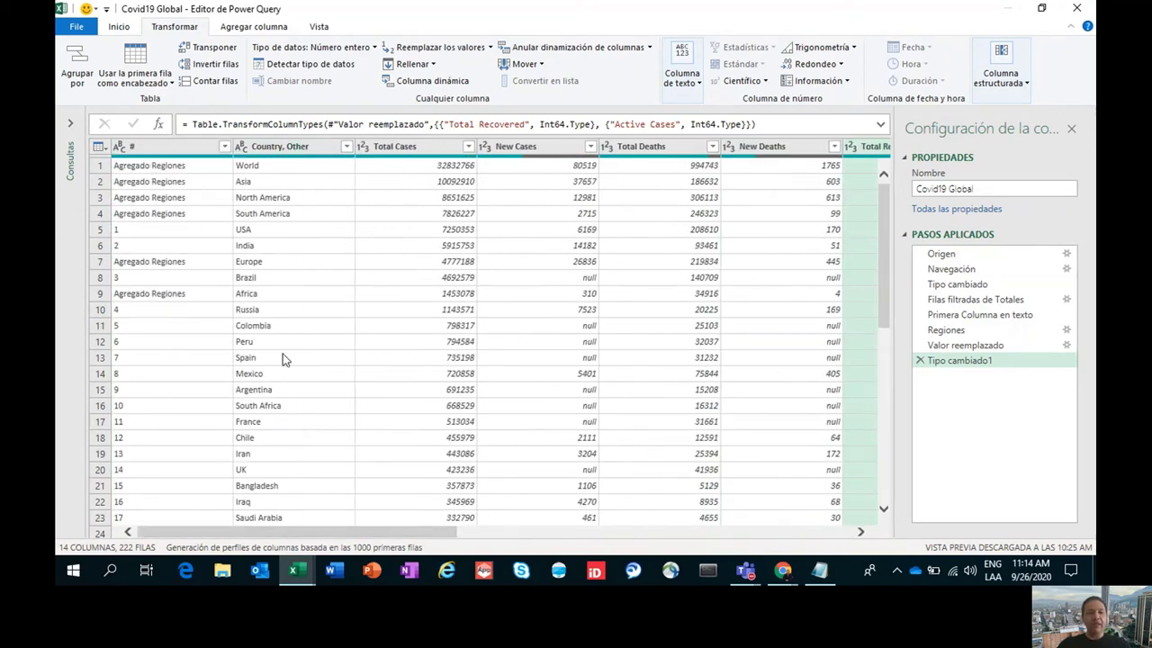
Rename the Total Cases and New Cases columns to Total Casos and Nuevos Casos
click(405, 150)
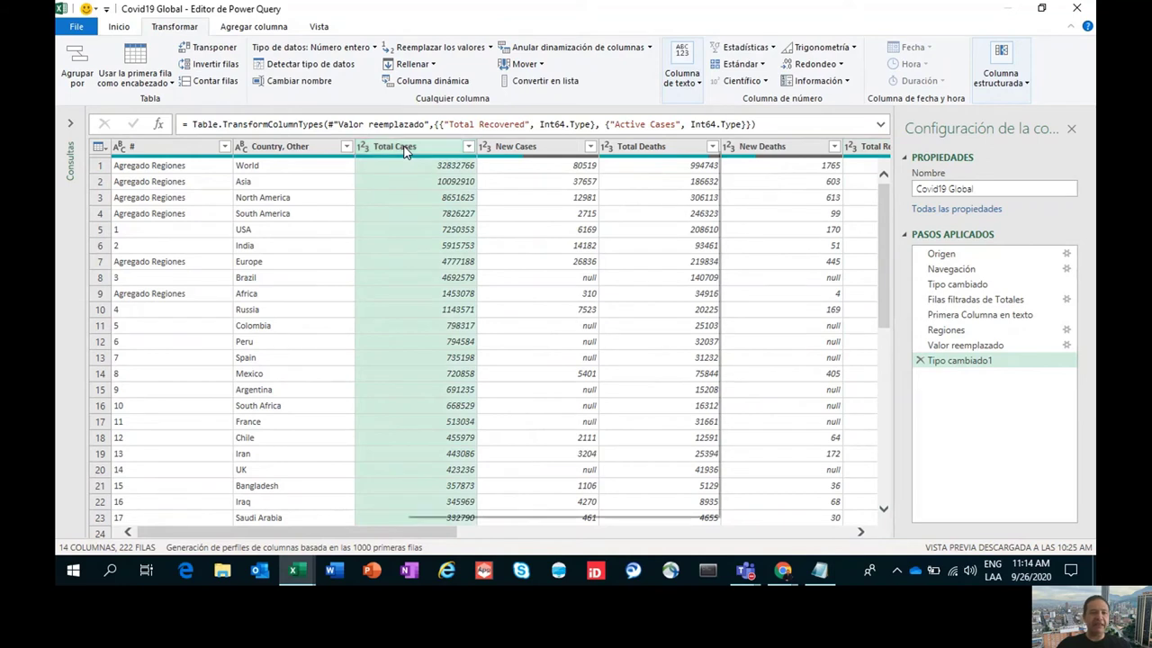
right_click(405, 150)
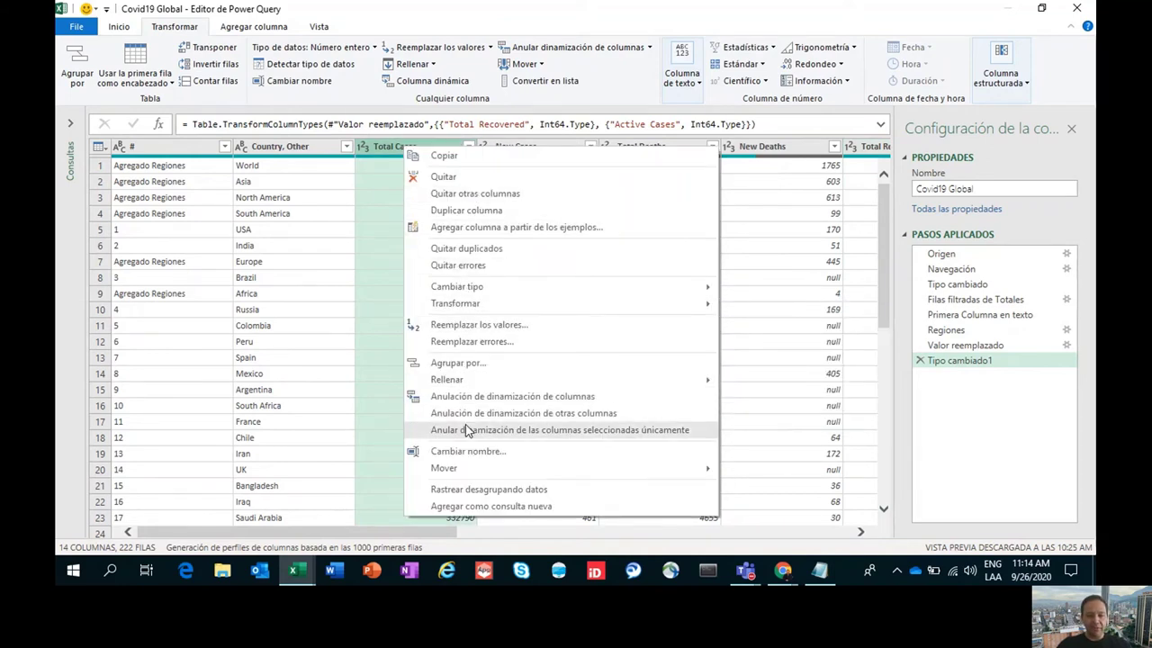
click(469, 451)
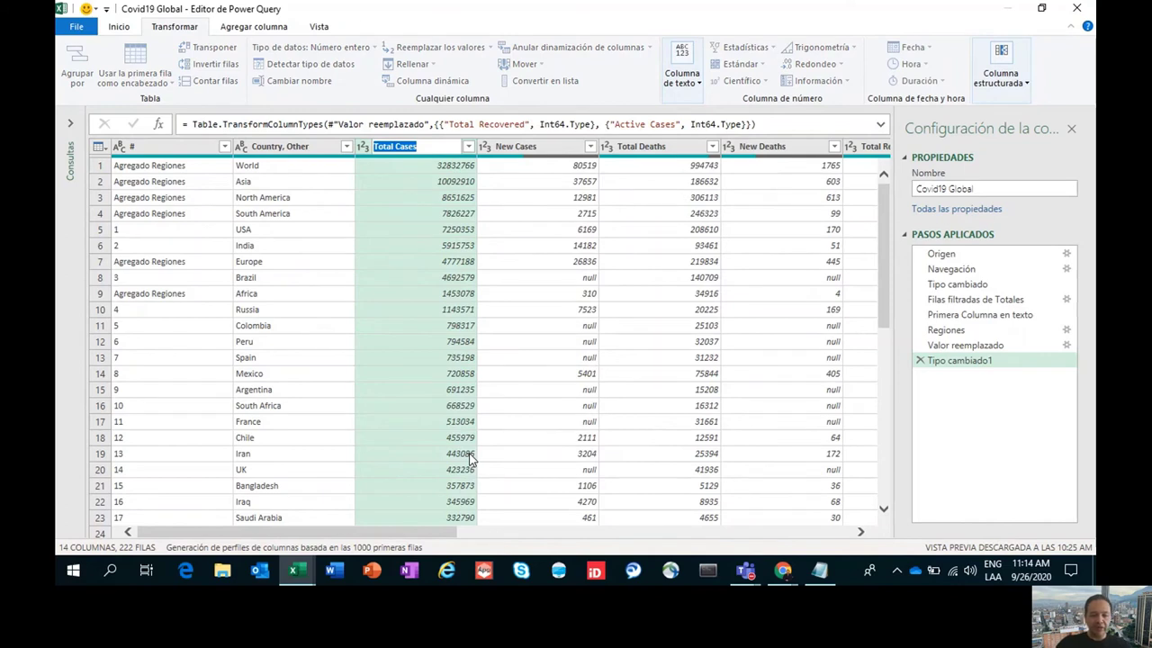
text(Total)
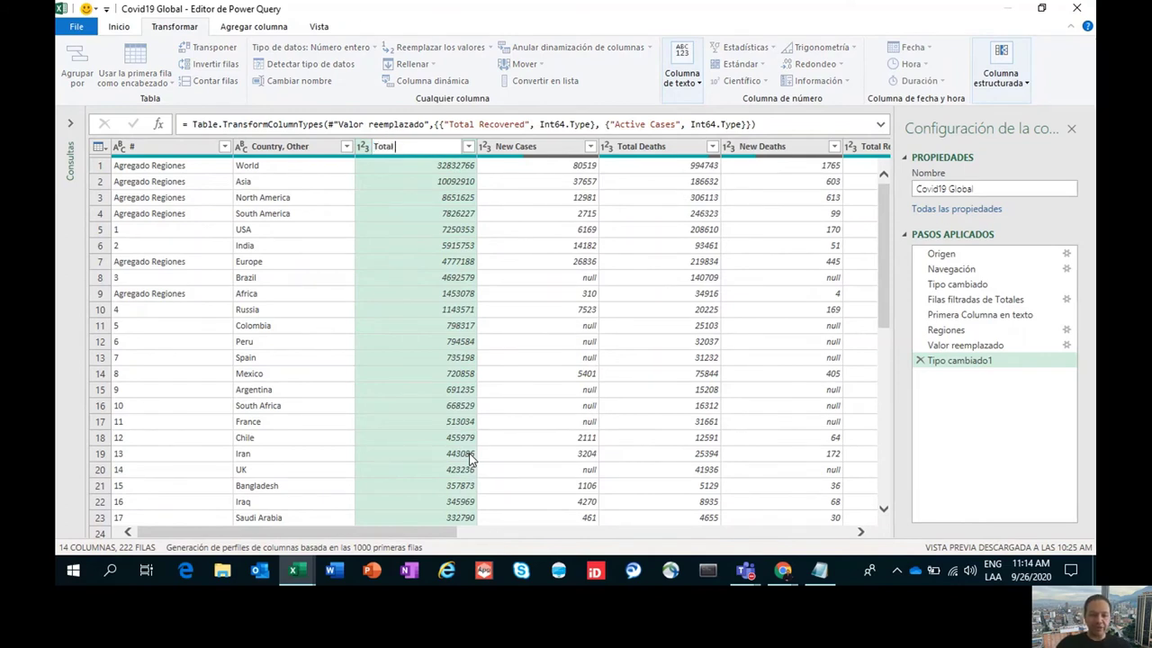
text( Casos)
key(Return)
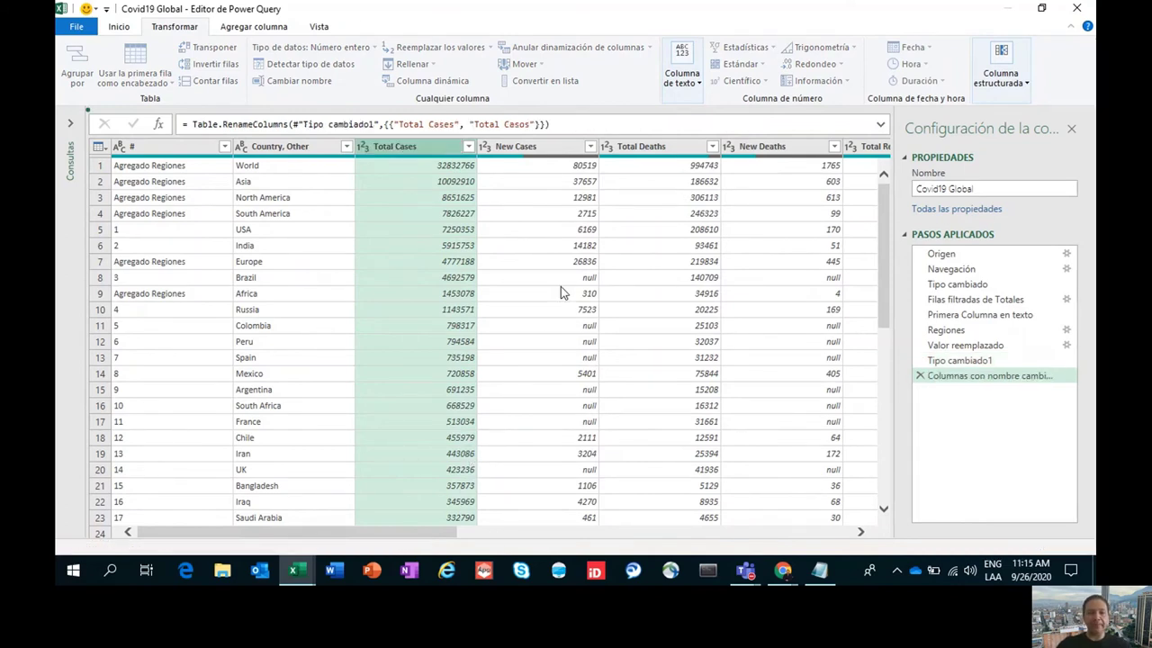
click(512, 148)
right_click(512, 148)
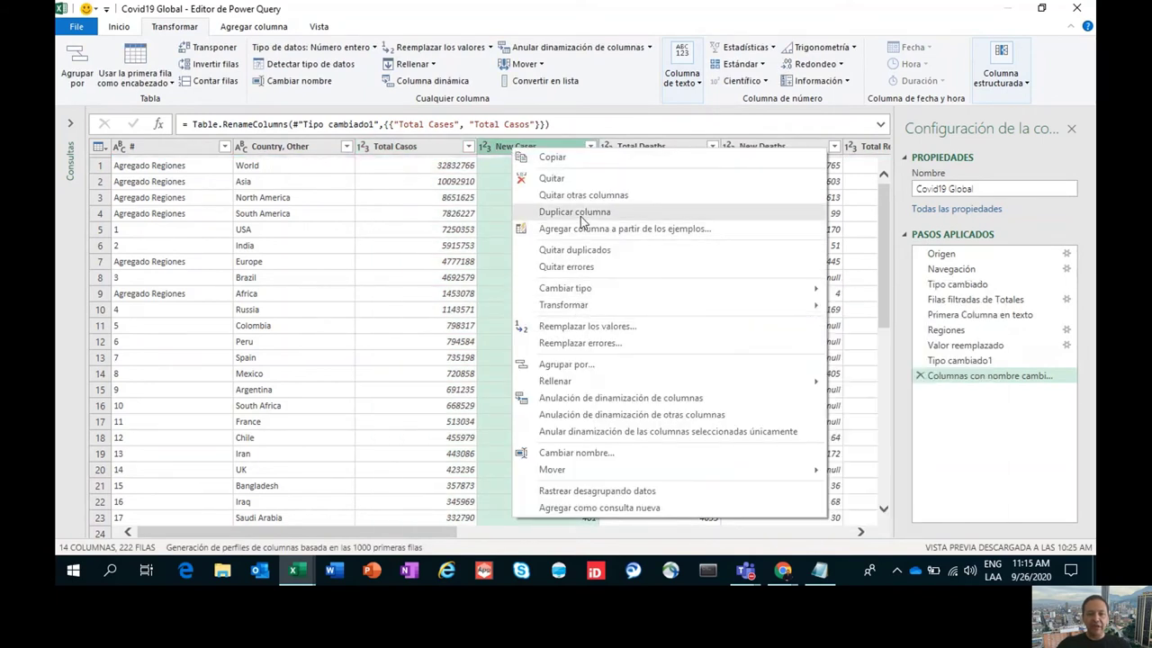
click(574, 453)
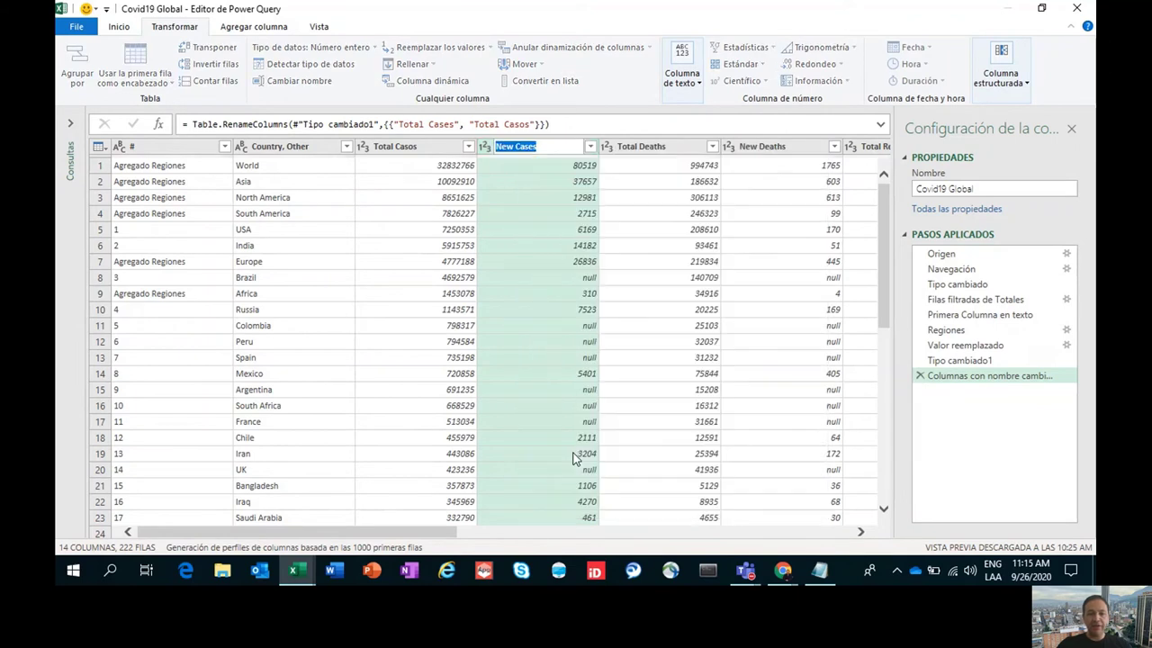
text(Nuevos)
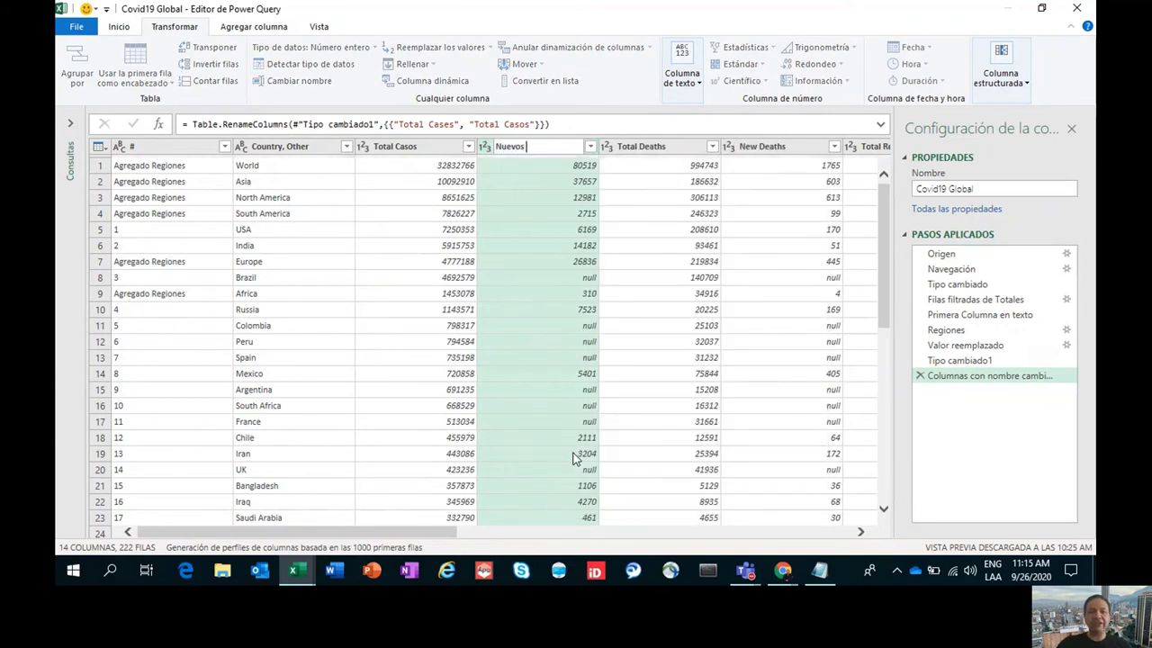
text( Casos)
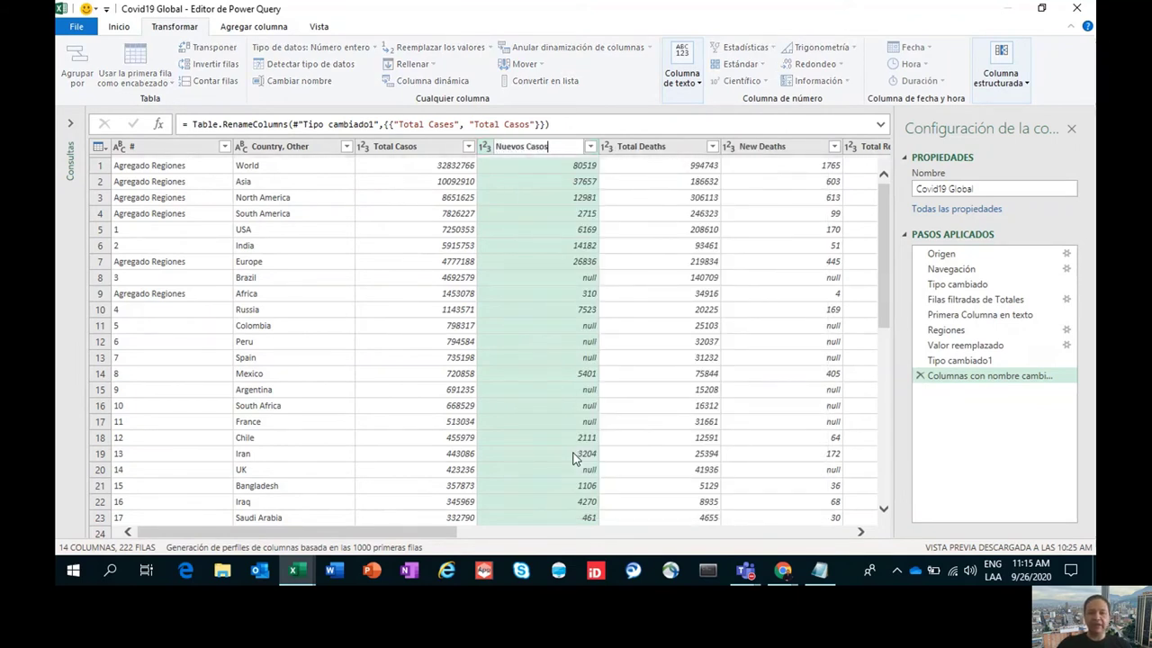
key(Return)
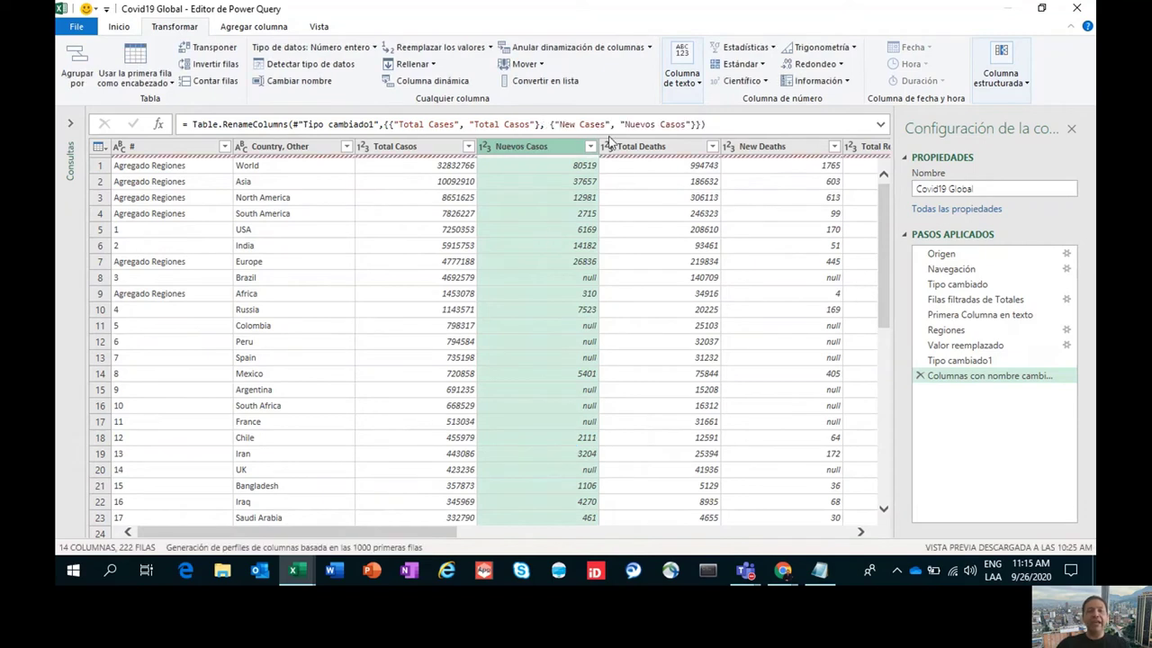
Name the column-rename step 'Cambio de nombres español'
right_click(968, 372)
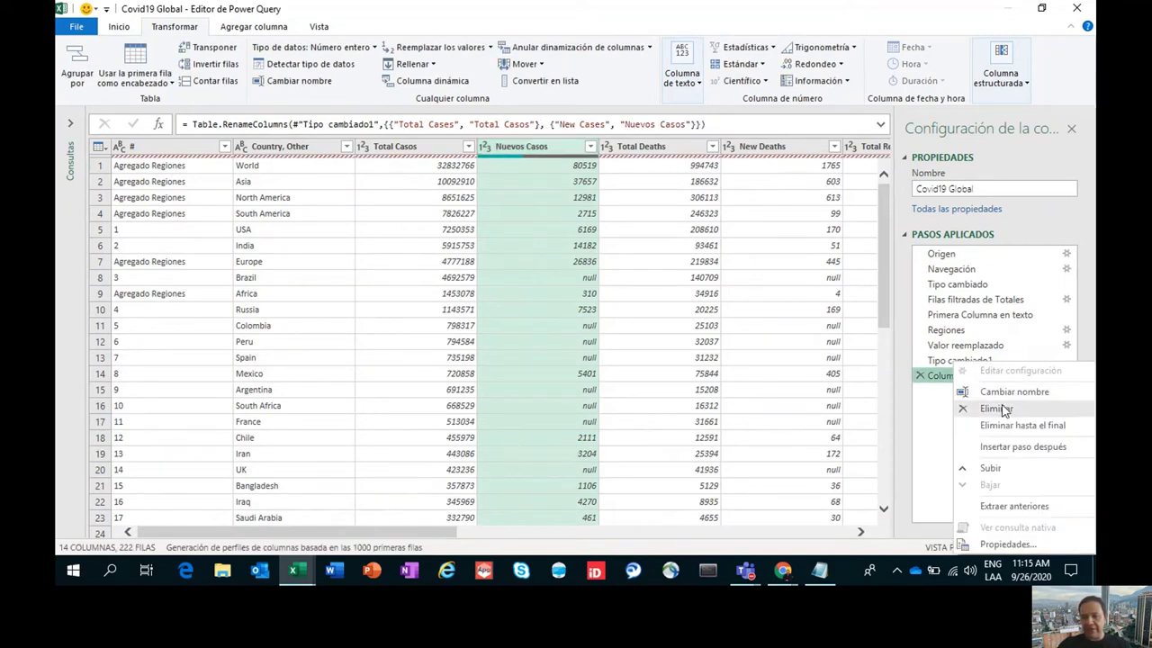
click(1014, 392)
text(Cam)
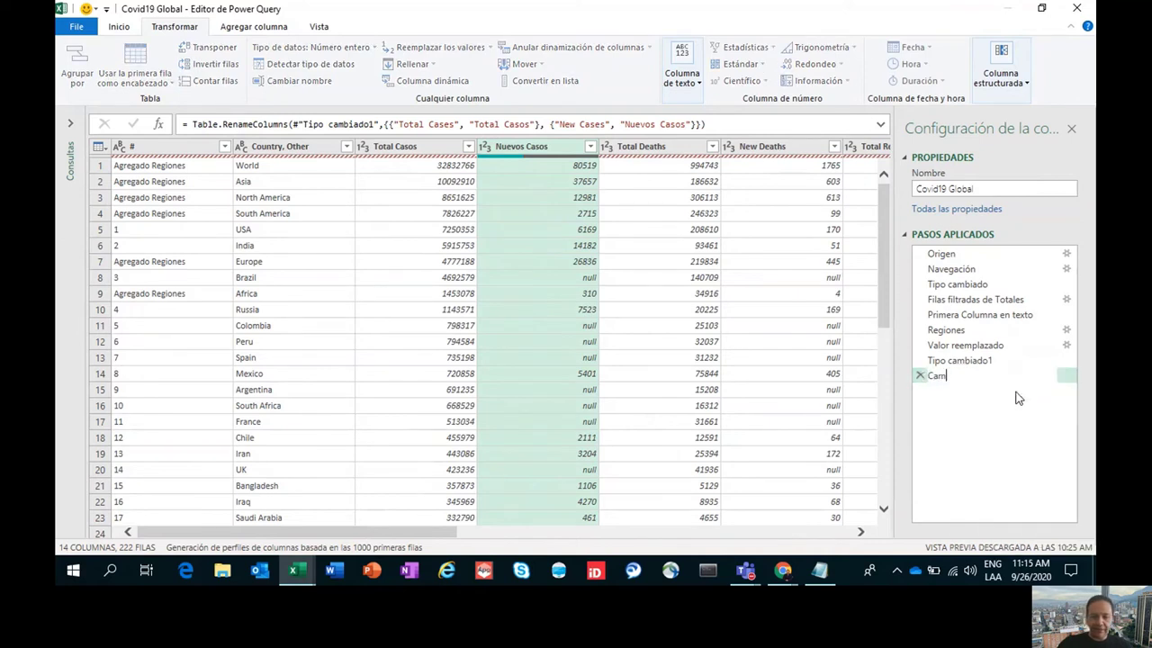
text(bio de nombres espa)
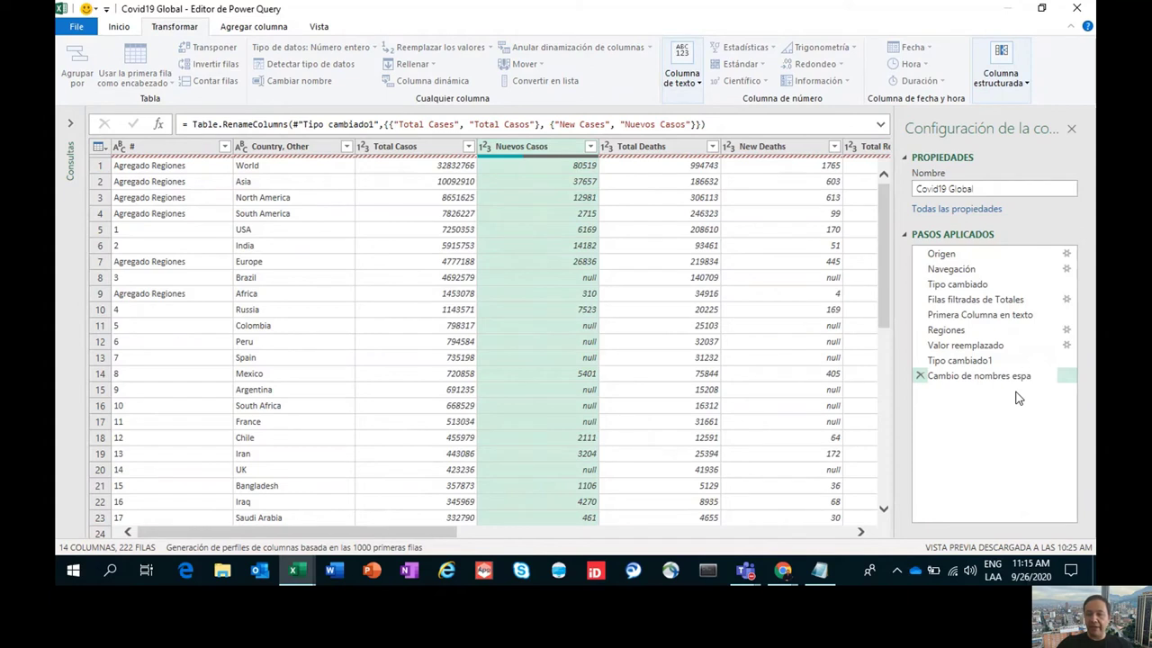
text(ñol)
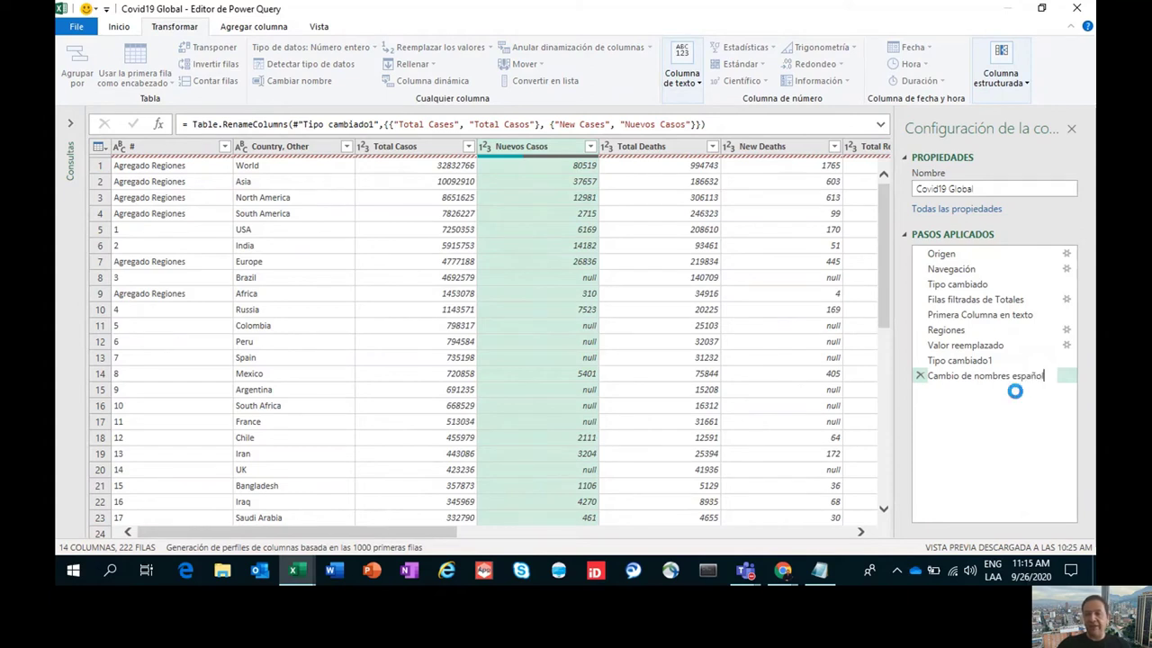
key(Return)
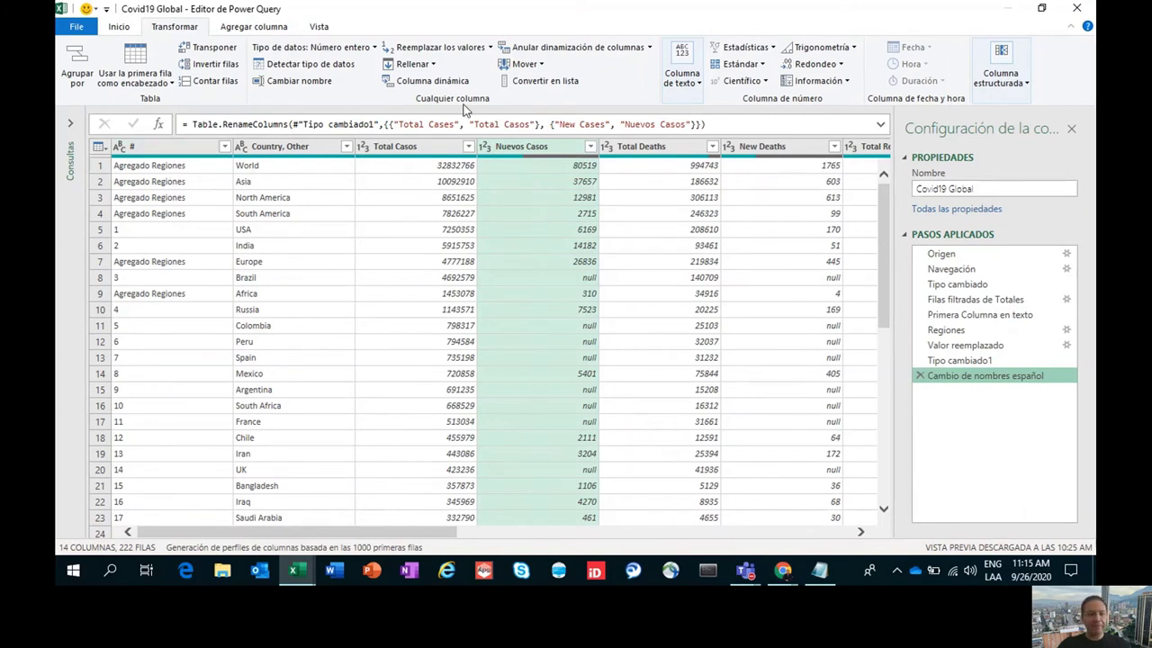
Close Power Query Editor and load Covid19 Global, reloading 222 rows into the Data Model
click(118, 26)
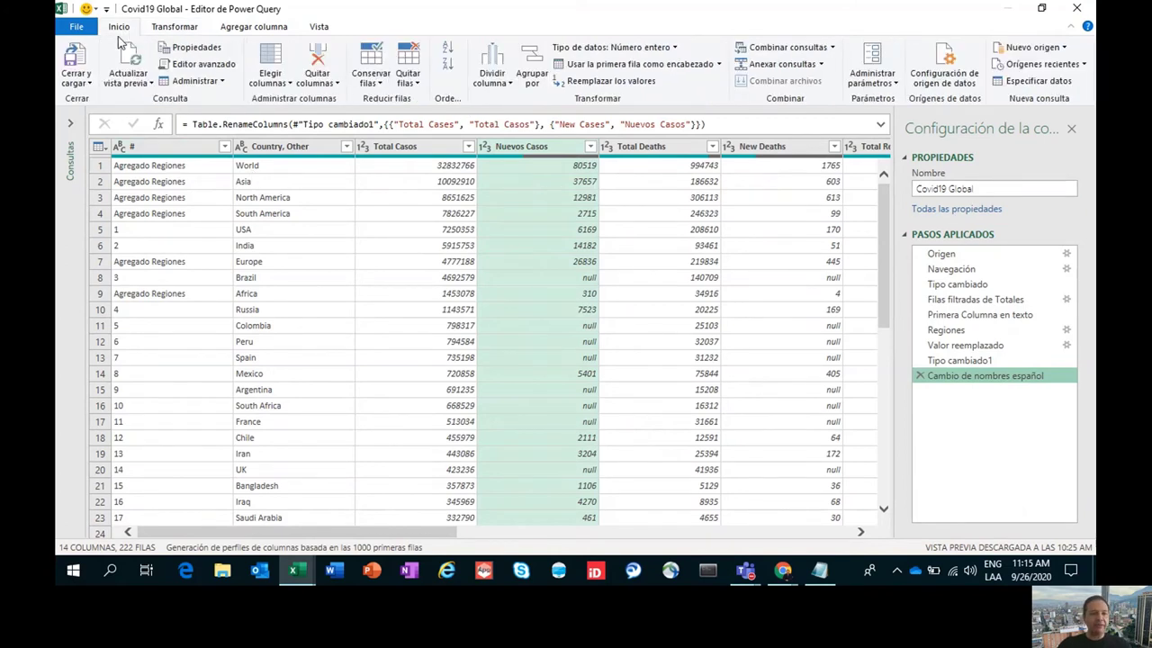
click(87, 83)
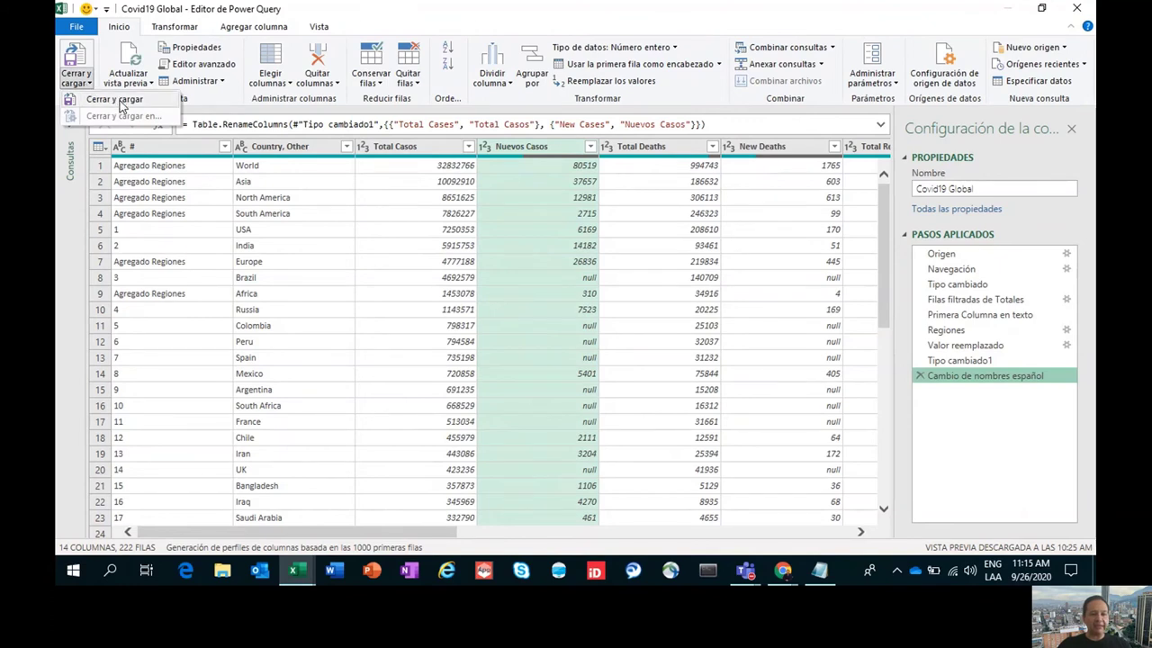
click(116, 100)
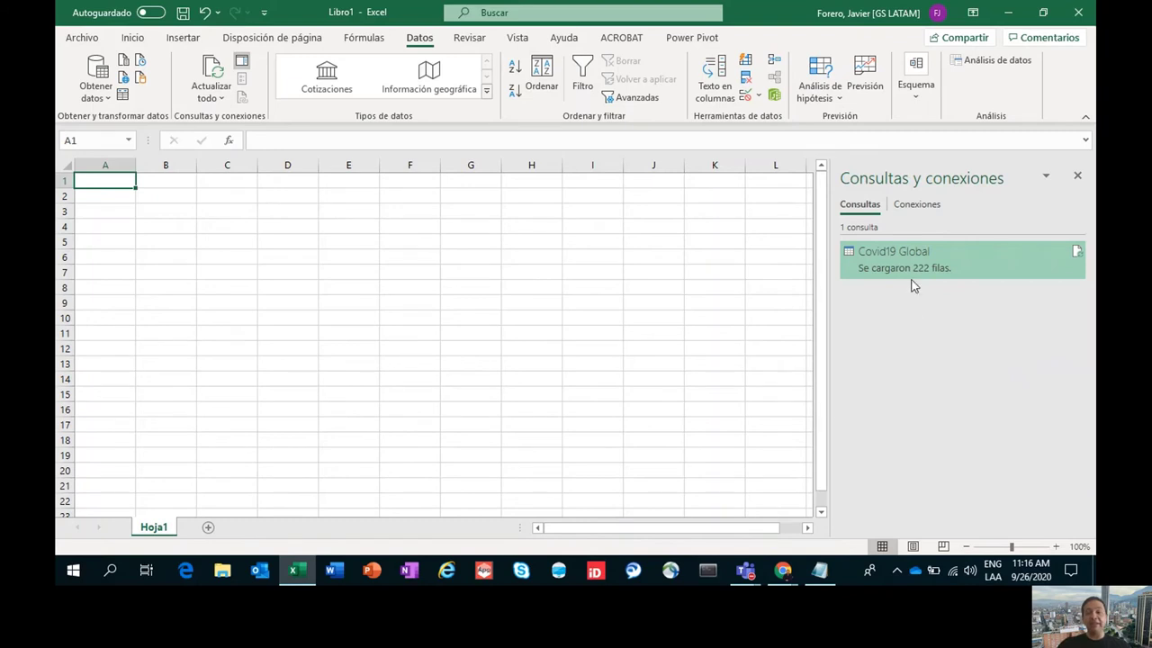
Turn on 'Actualizar al abrir el archivo' in the Covid19 Global query's properties
mouse_move(949, 271)
mouse_move(911, 261)
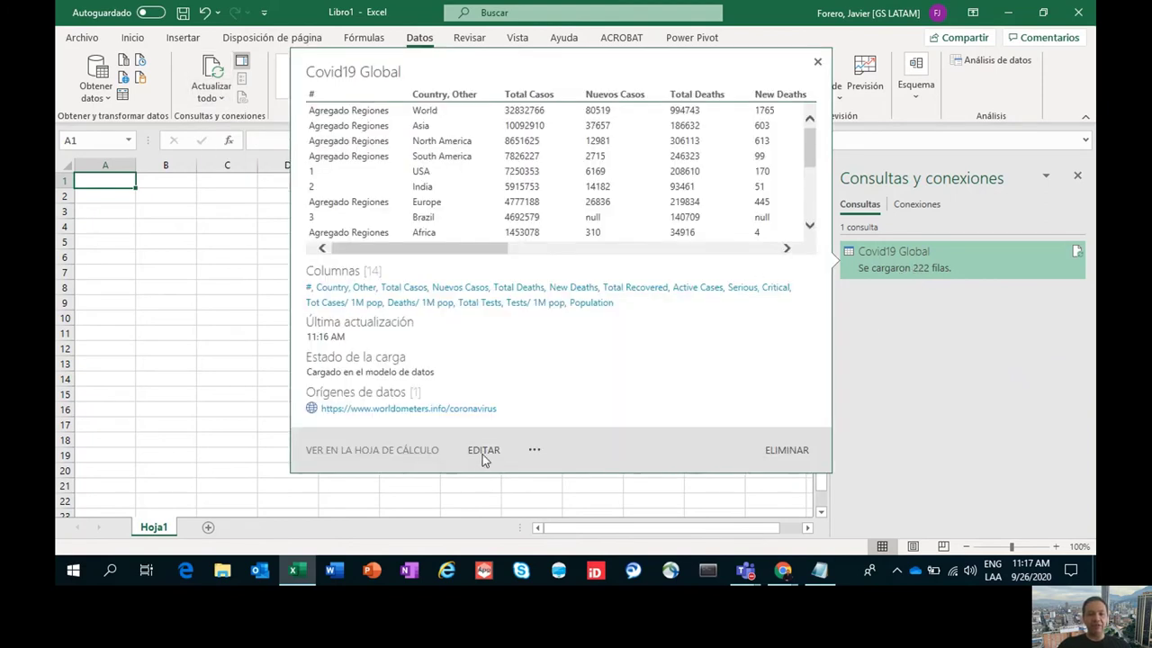
click(534, 450)
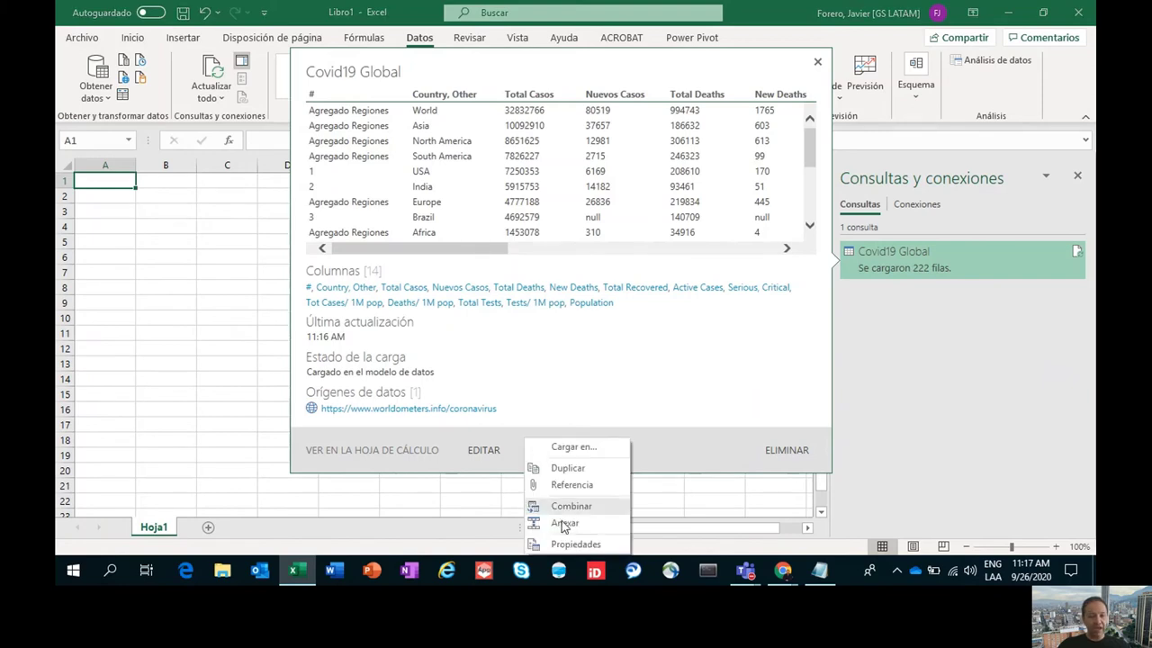
click(576, 544)
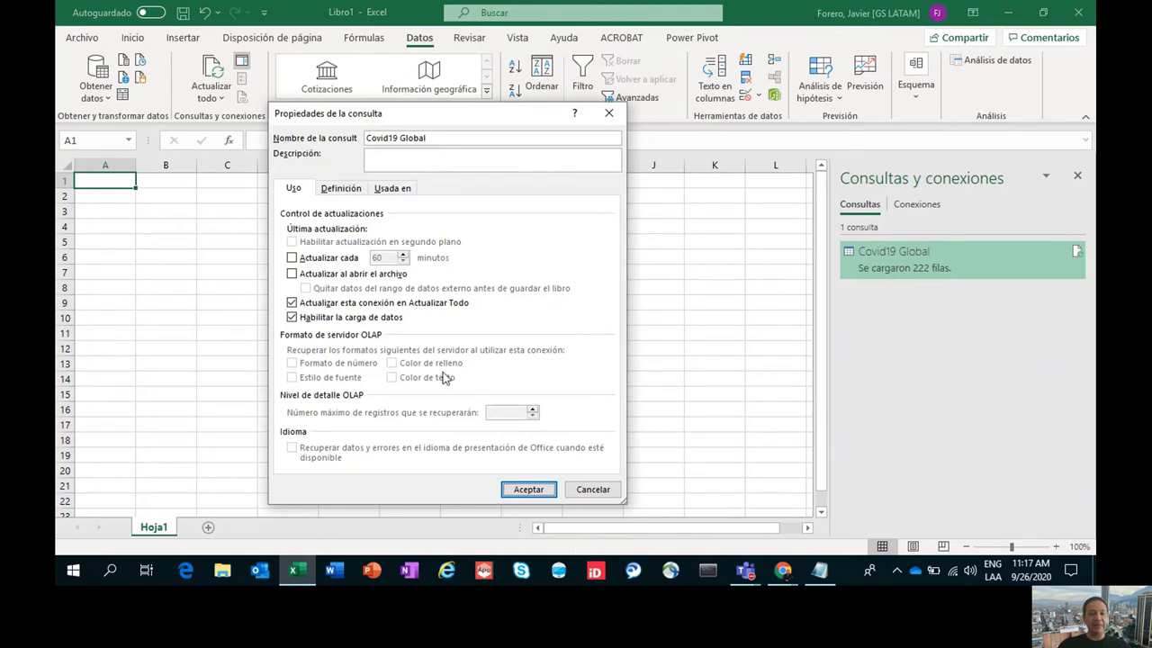
click(326, 276)
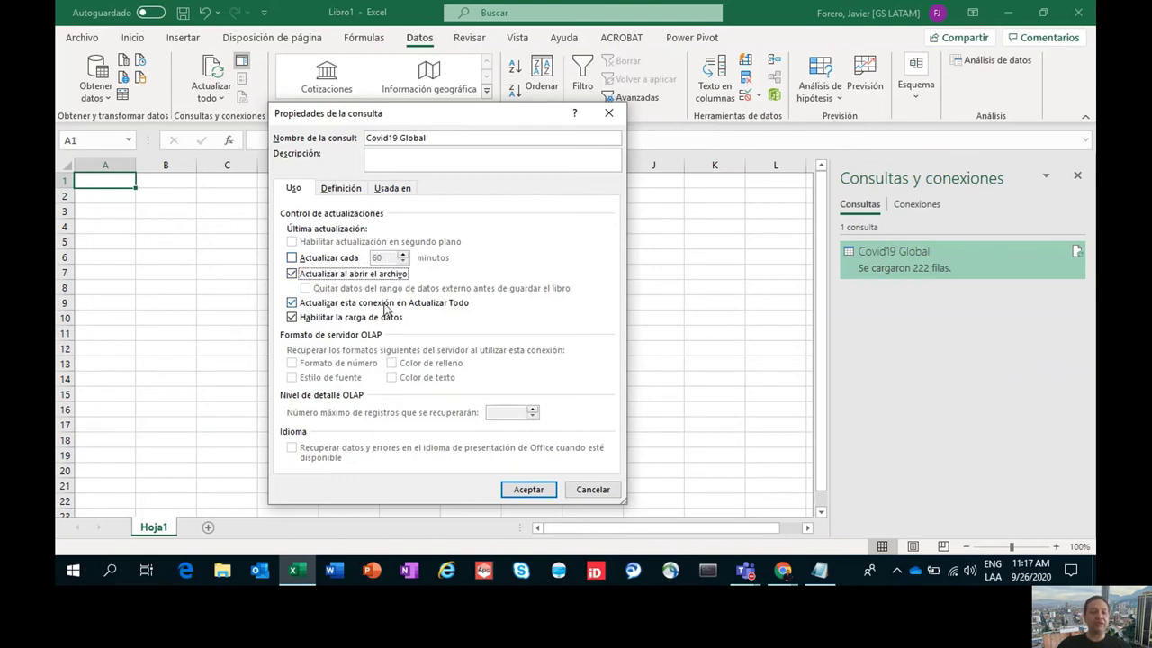
click(529, 488)
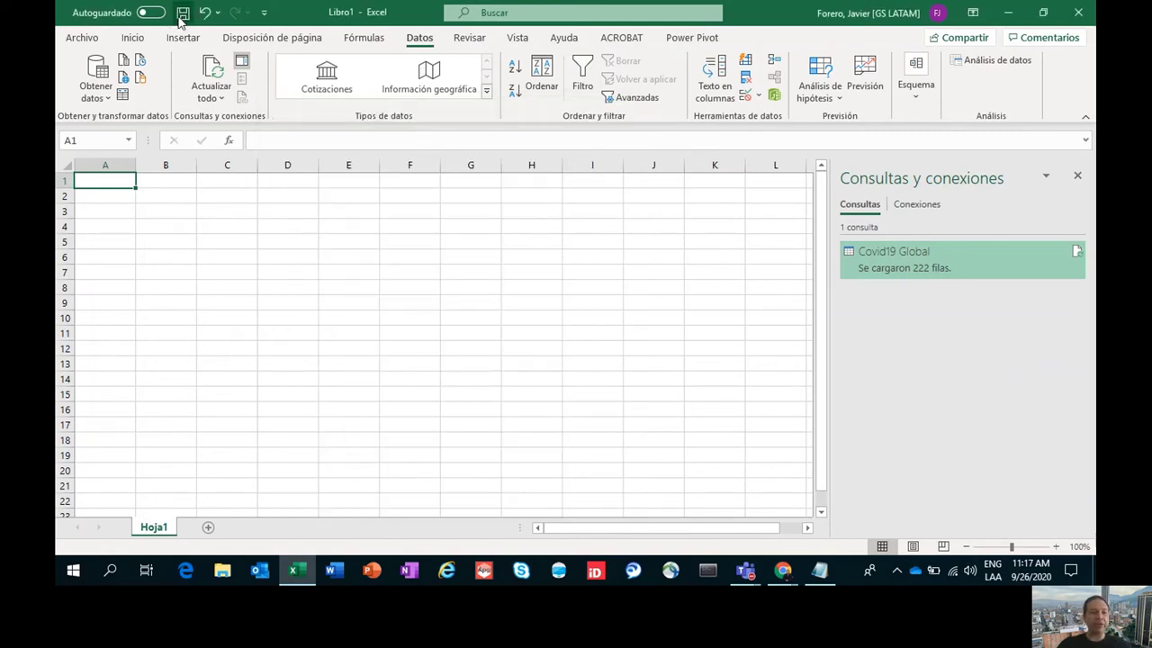
click(84, 39)
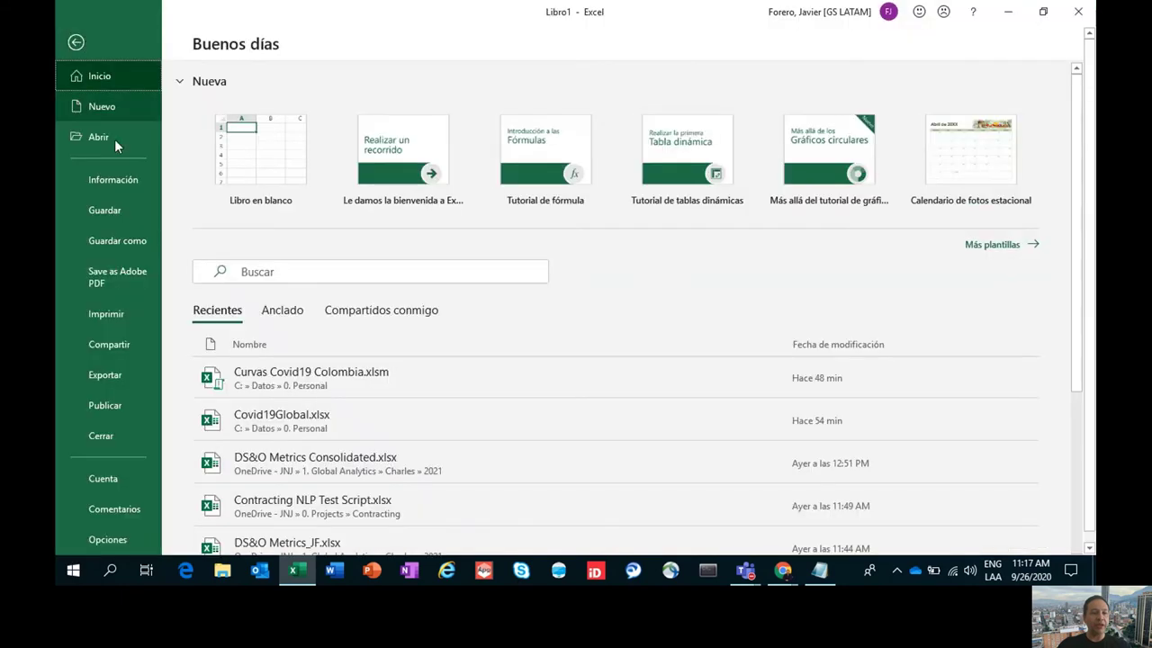
Save the workbook through Save As > Browse under the name Covid.xlsx
click(120, 210)
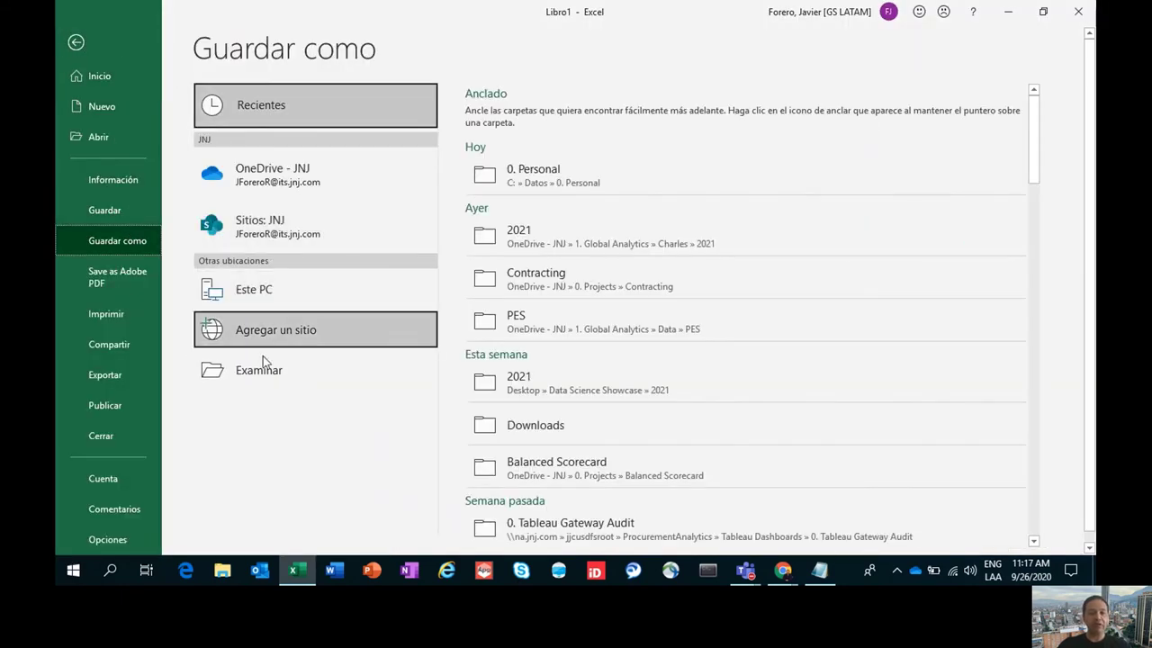
click(269, 376)
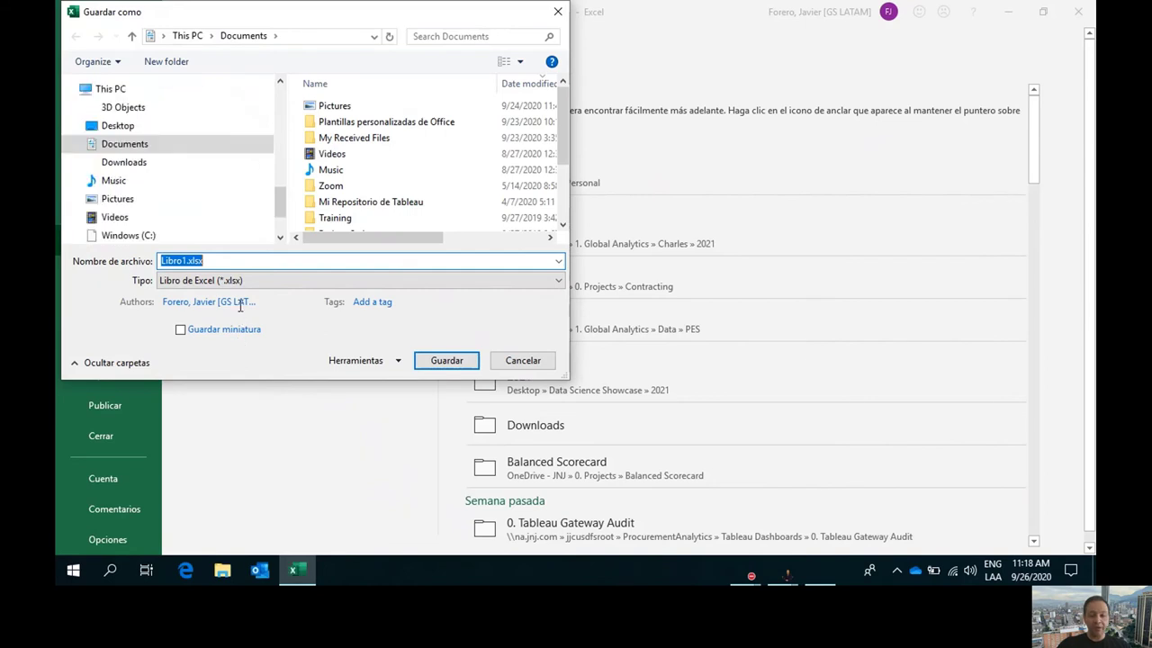
text(Covid)
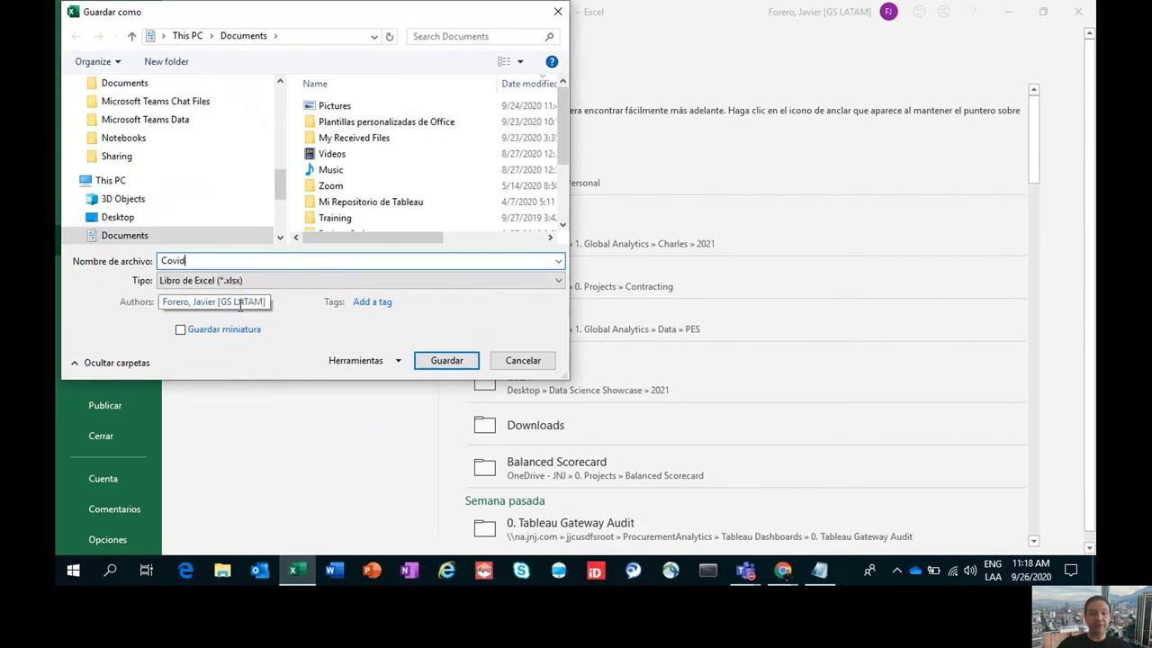
key(Return)
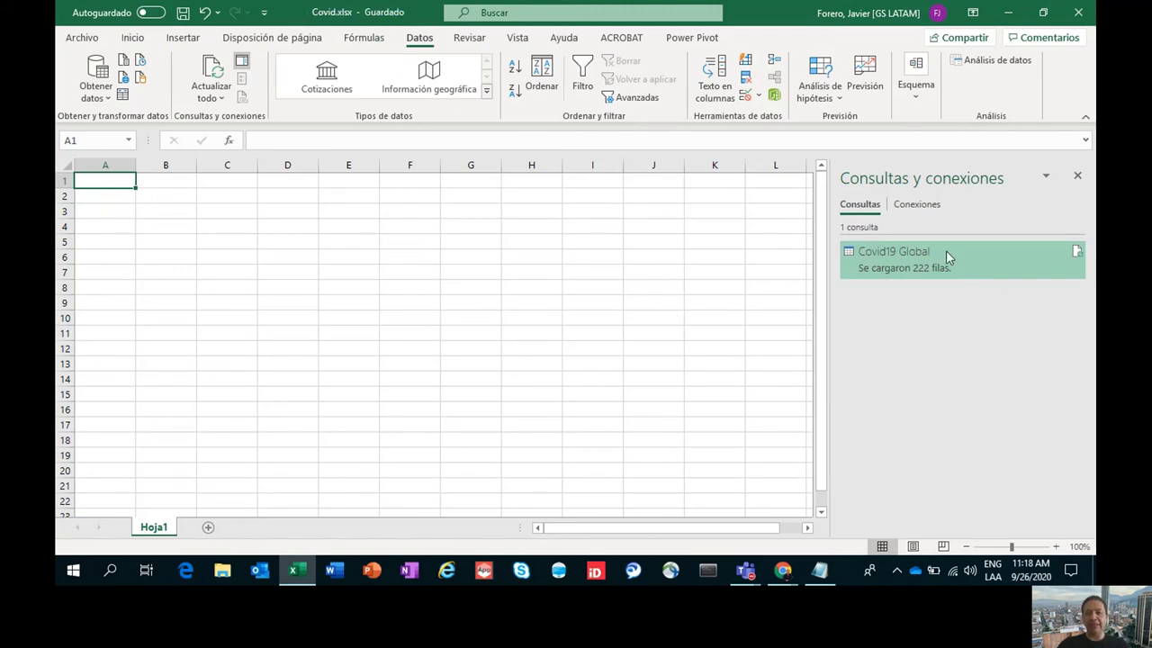
Insert an empty PivotTable at Hoja1!$A$1 using this workbook's data model
mouse_move(934, 263)
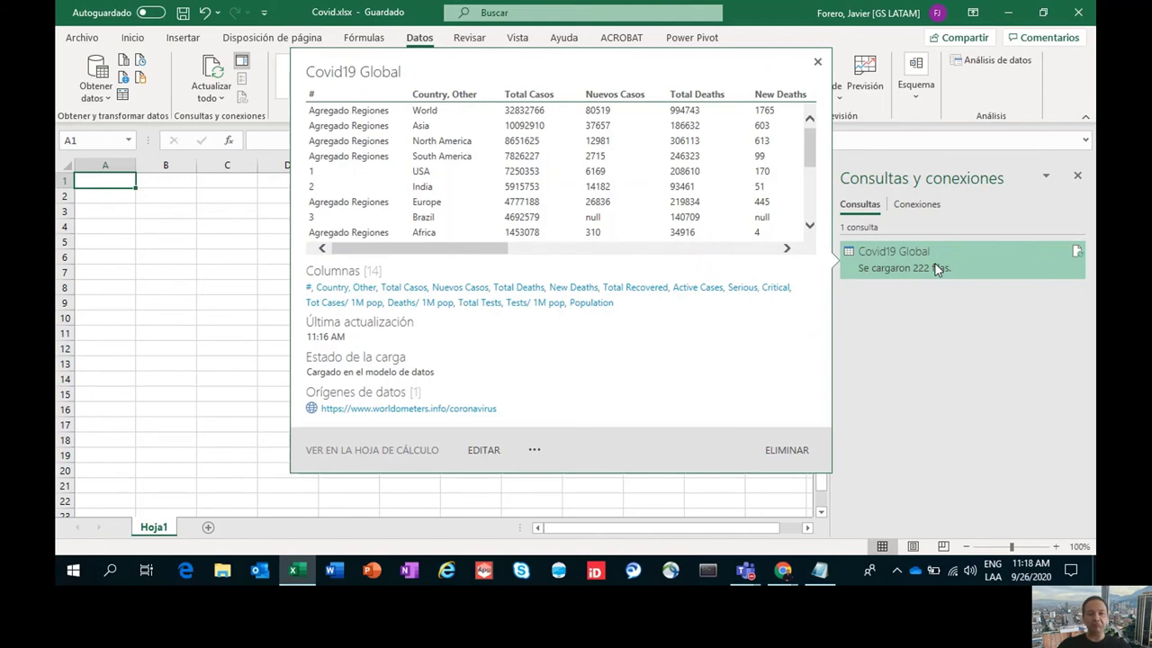
click(186, 39)
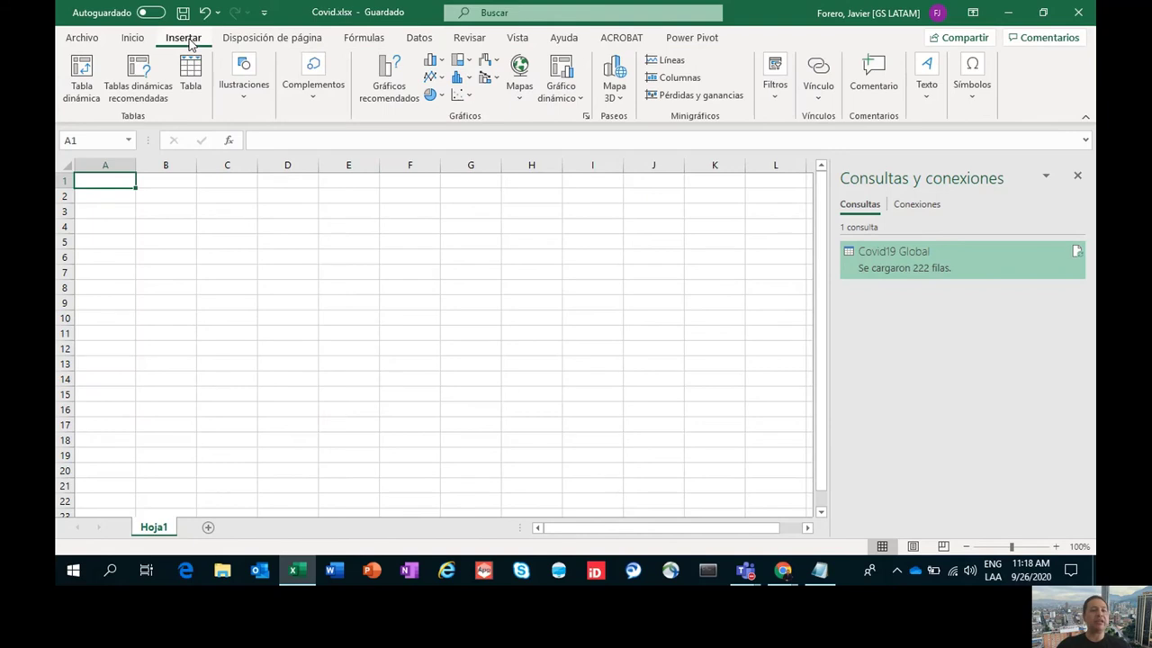
click(81, 81)
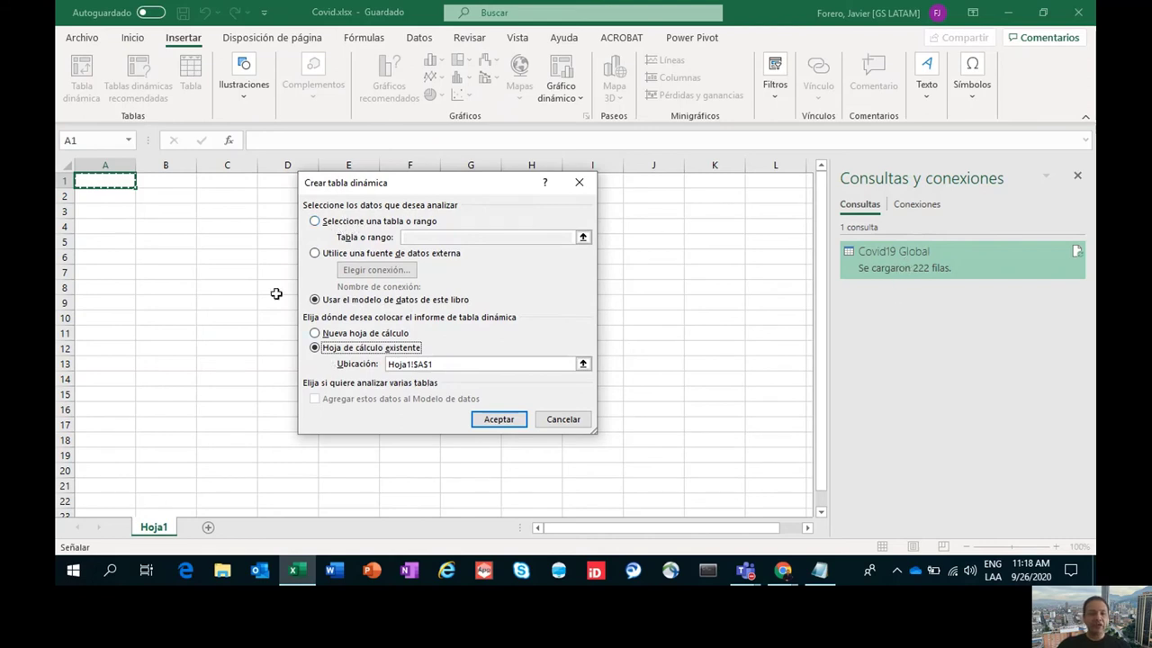
click(504, 420)
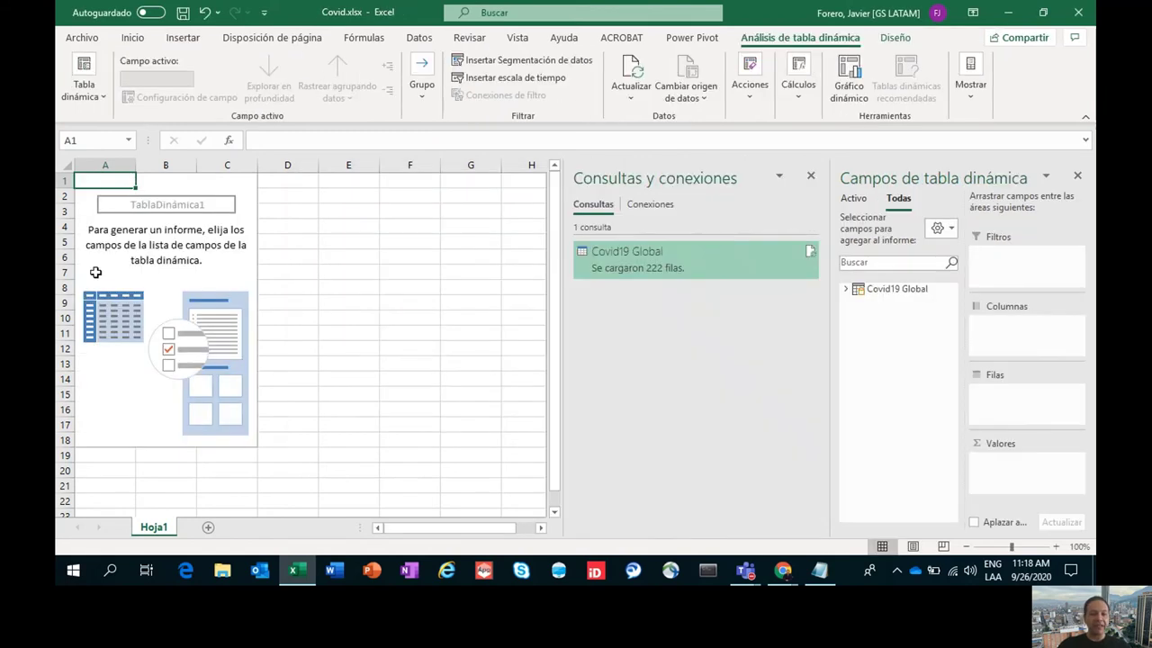
Put # in Filters, Country, Other in Rows, and sum Total Casos, Nuevos Casos, Total Deaths
click(811, 177)
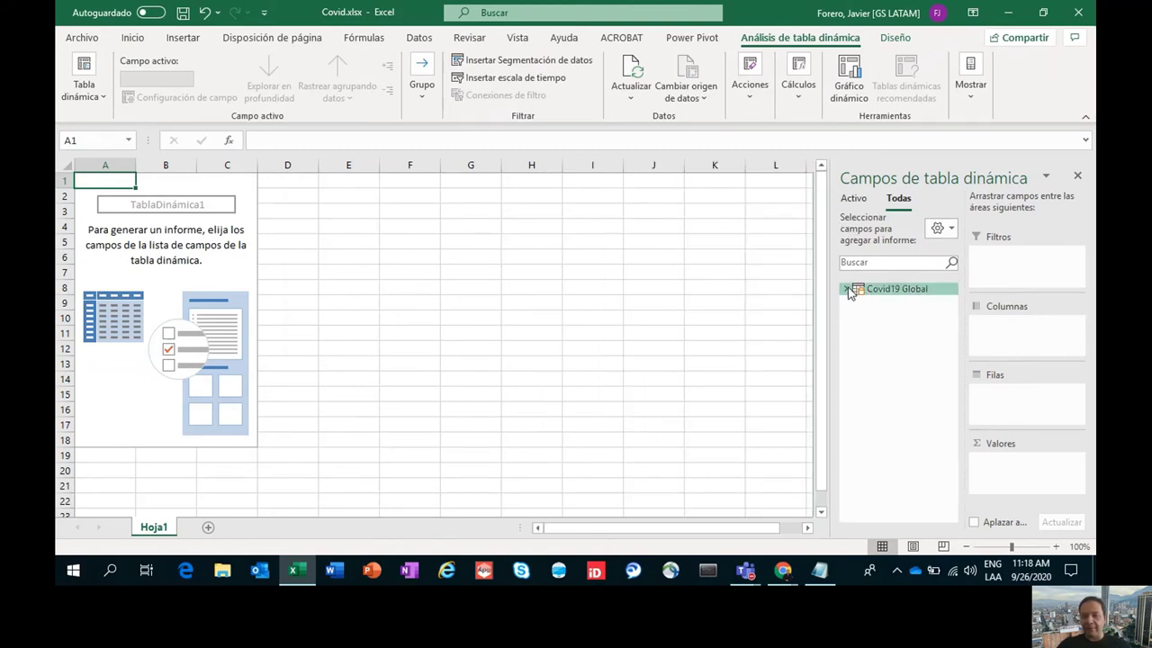
click(847, 290)
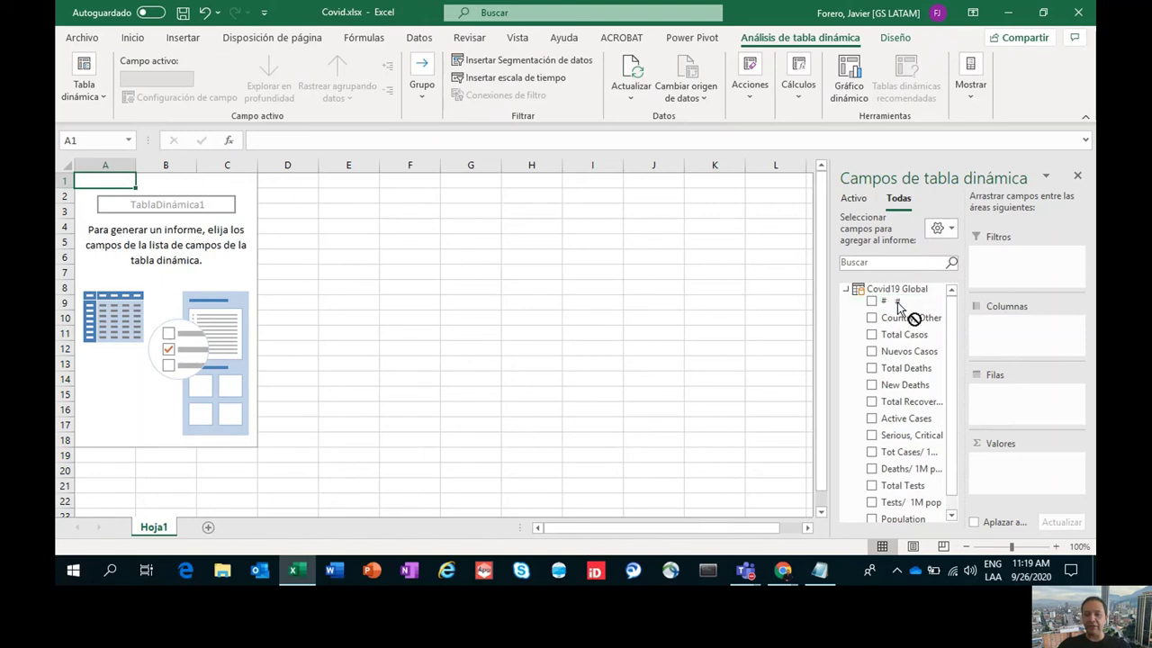
drag(888, 305, 1013, 274)
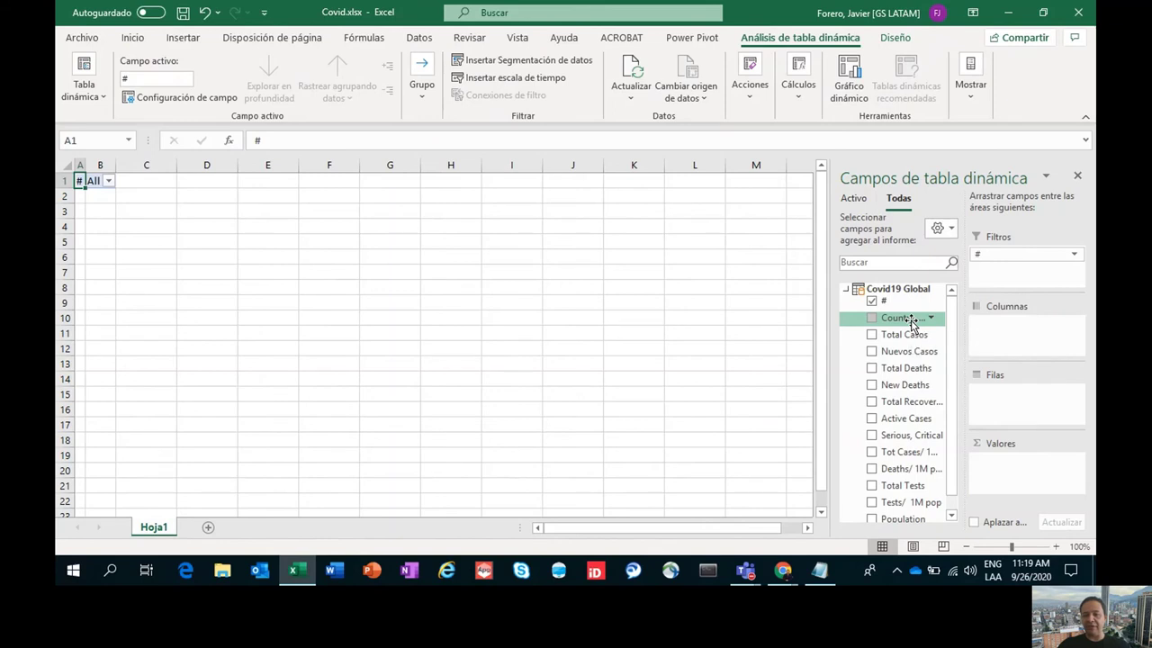
mouse_move(910, 323)
mouse_down()
mouse_move(1008, 411)
mouse_move(1014, 347)
mouse_move(1013, 430)
mouse_move(1020, 417)
mouse_up()
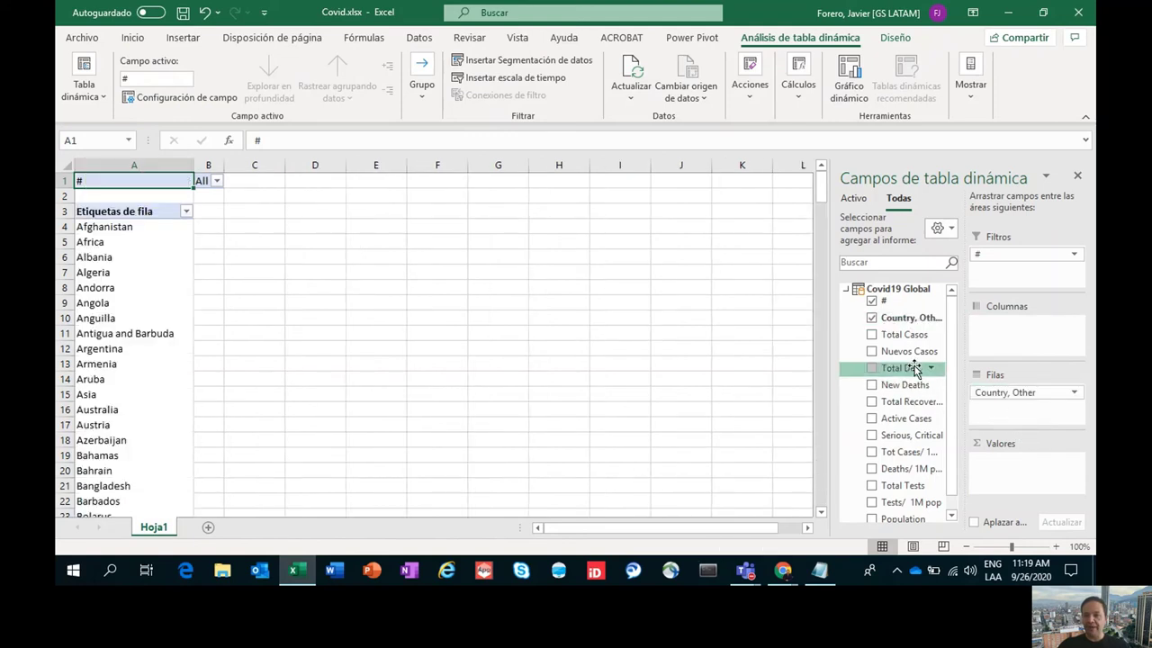
drag(897, 337, 1026, 468)
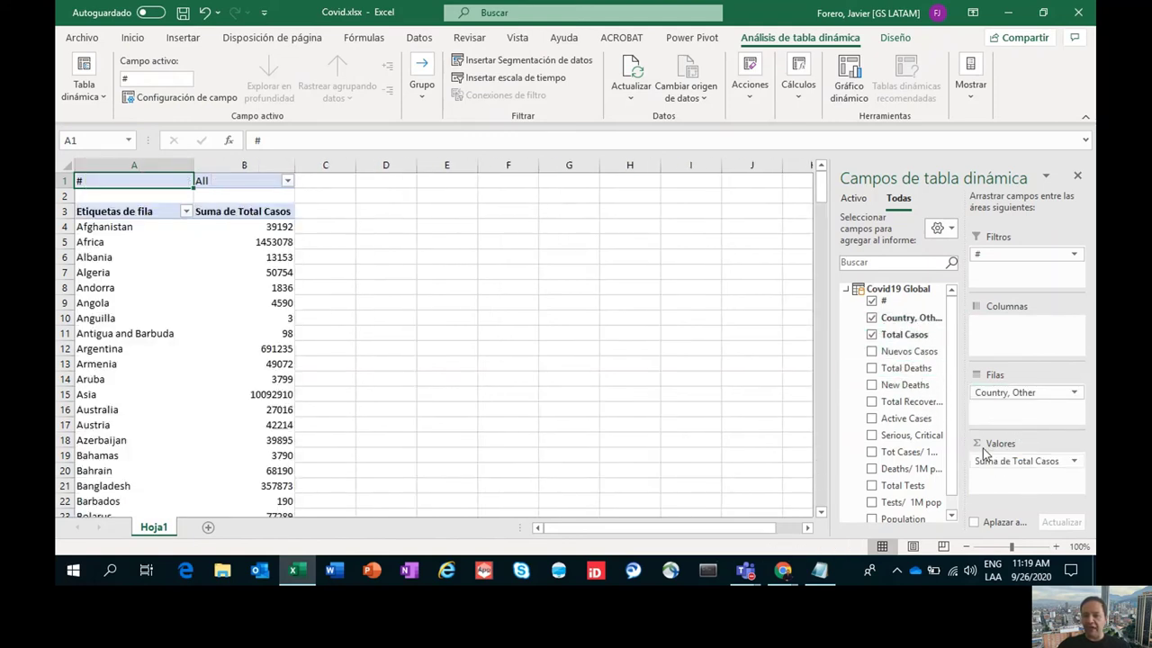
drag(914, 349, 1021, 478)
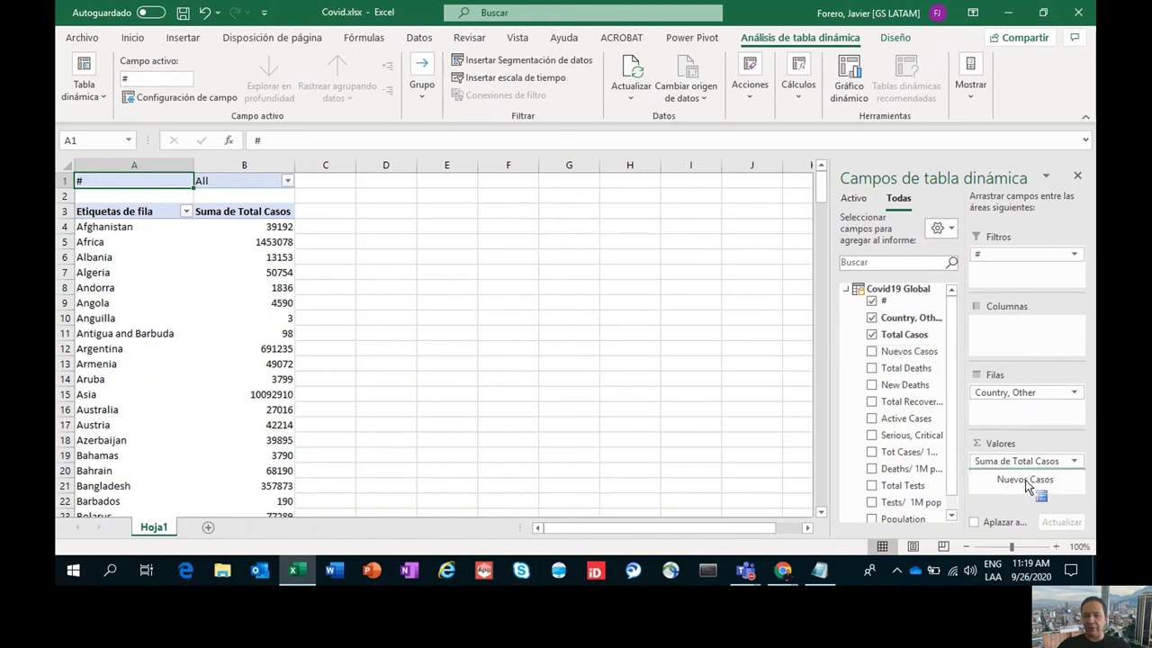
drag(906, 370, 1026, 491)
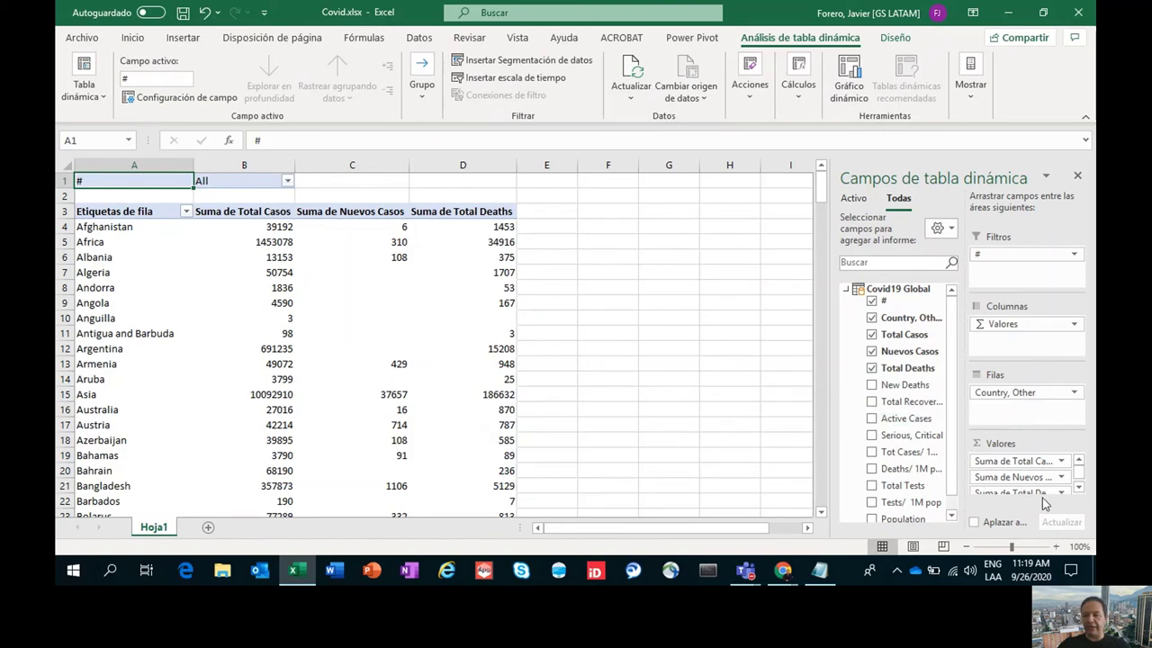
click(1044, 461)
click(1043, 442)
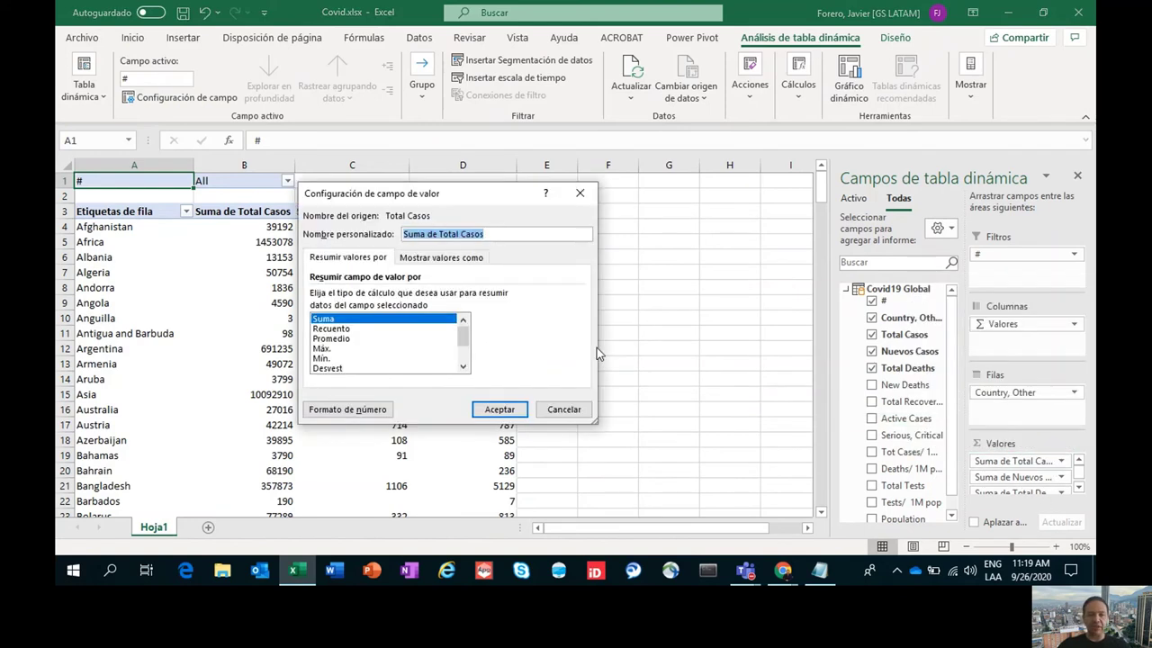
text(Ca)
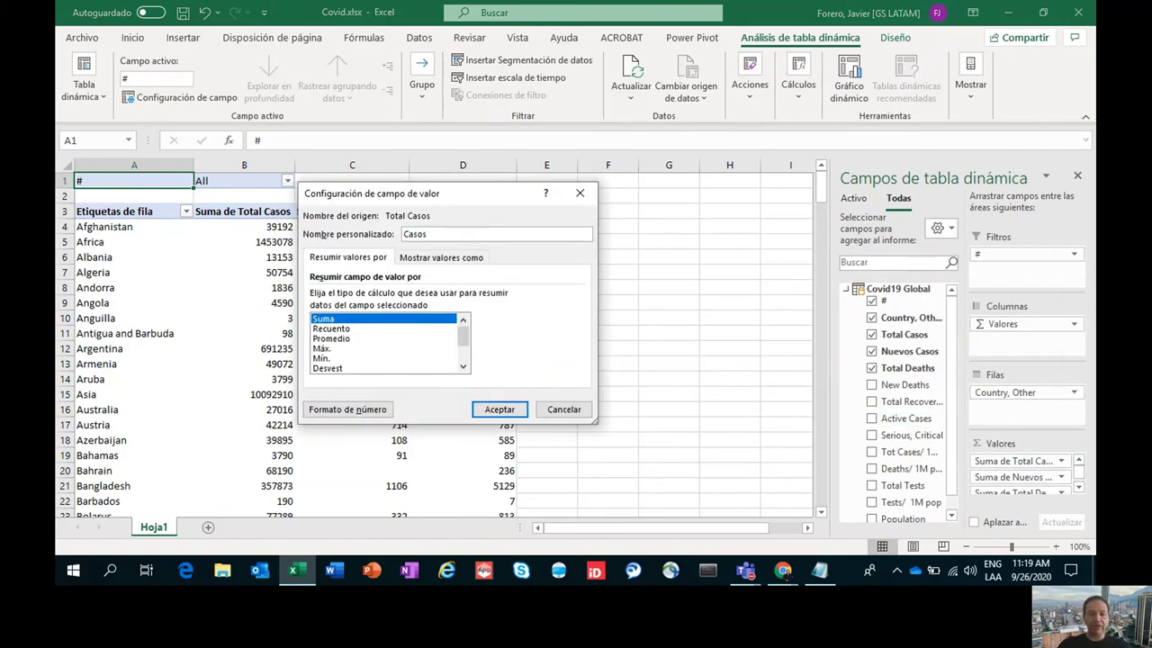
click(499, 410)
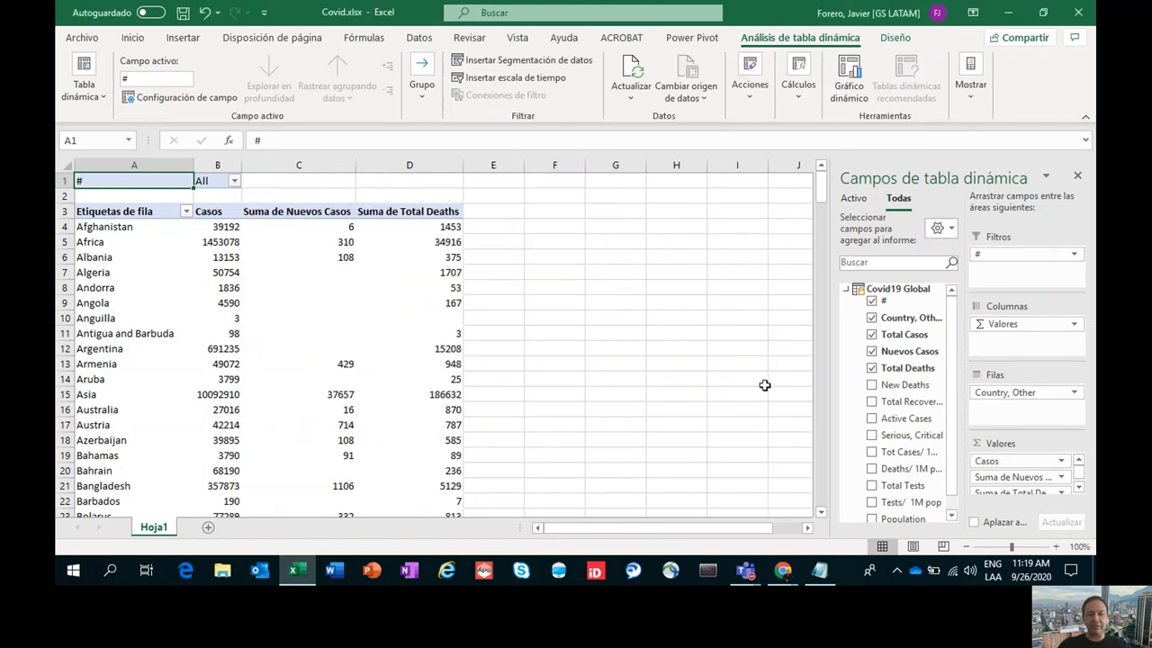
click(1024, 477)
click(1063, 459)
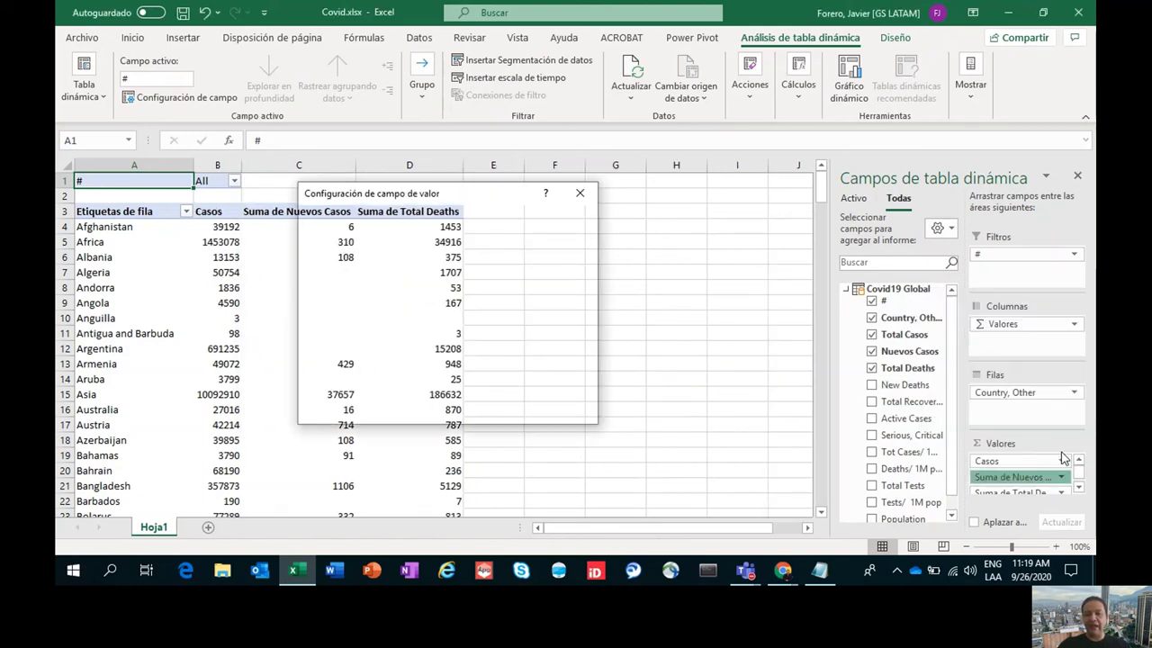
text(Nuevos C)
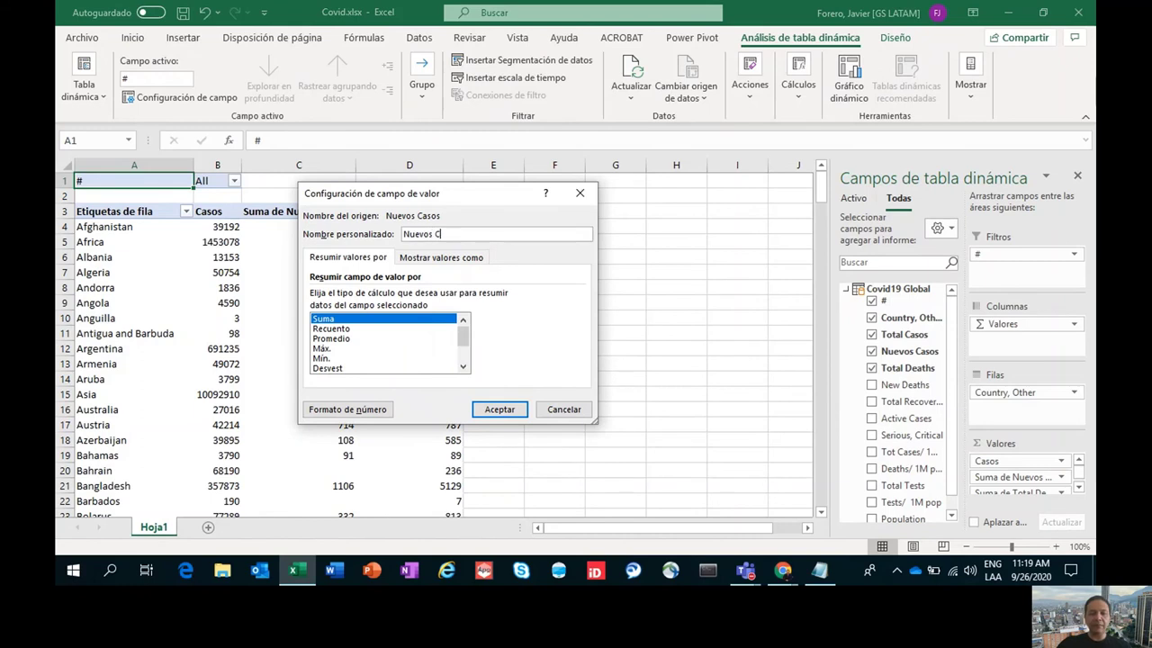
text(asos-)
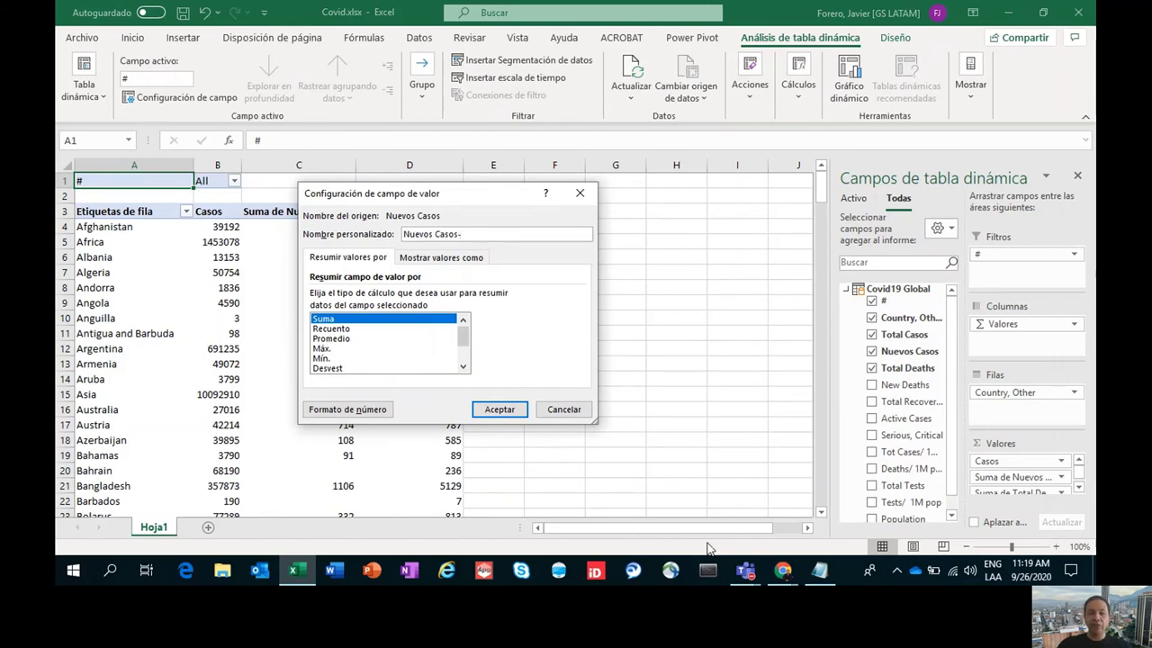
click(517, 403)
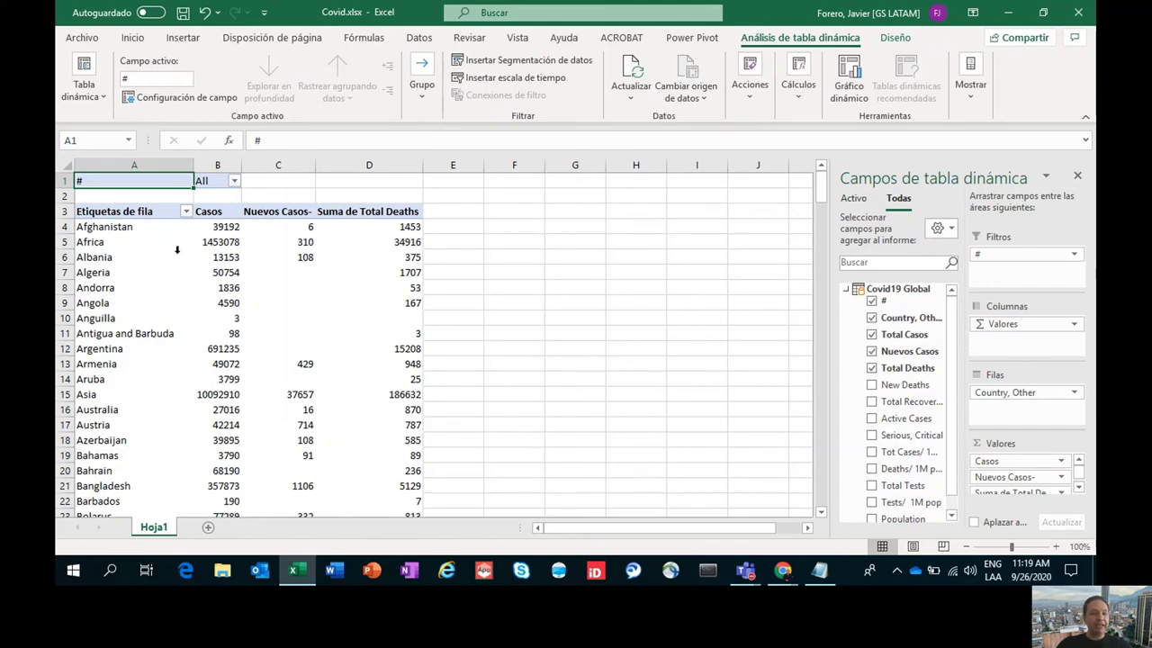
click(140, 242)
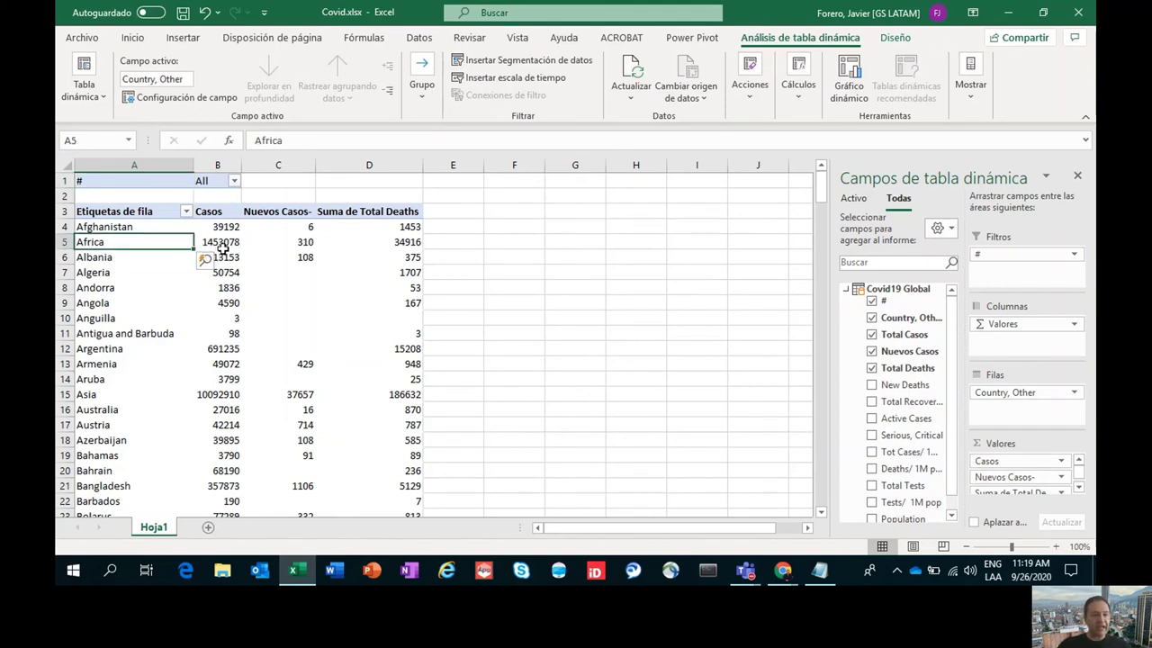
Set the pivot's # filter to exclude Agregado Regiones
click(235, 182)
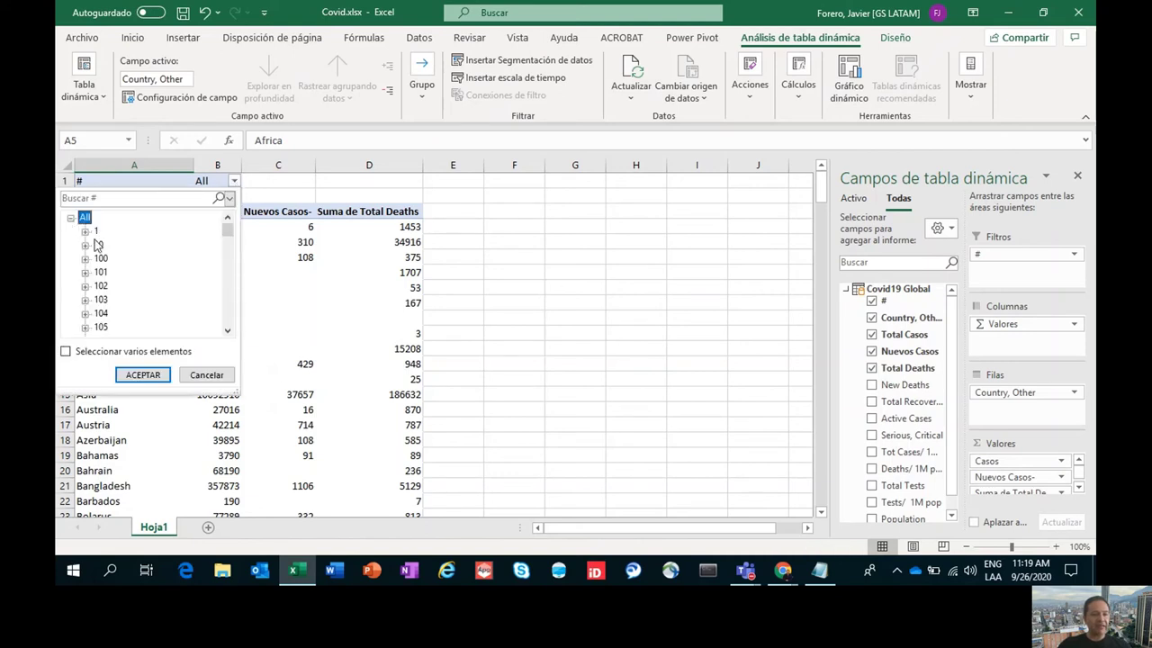
drag(227, 230, 228, 320)
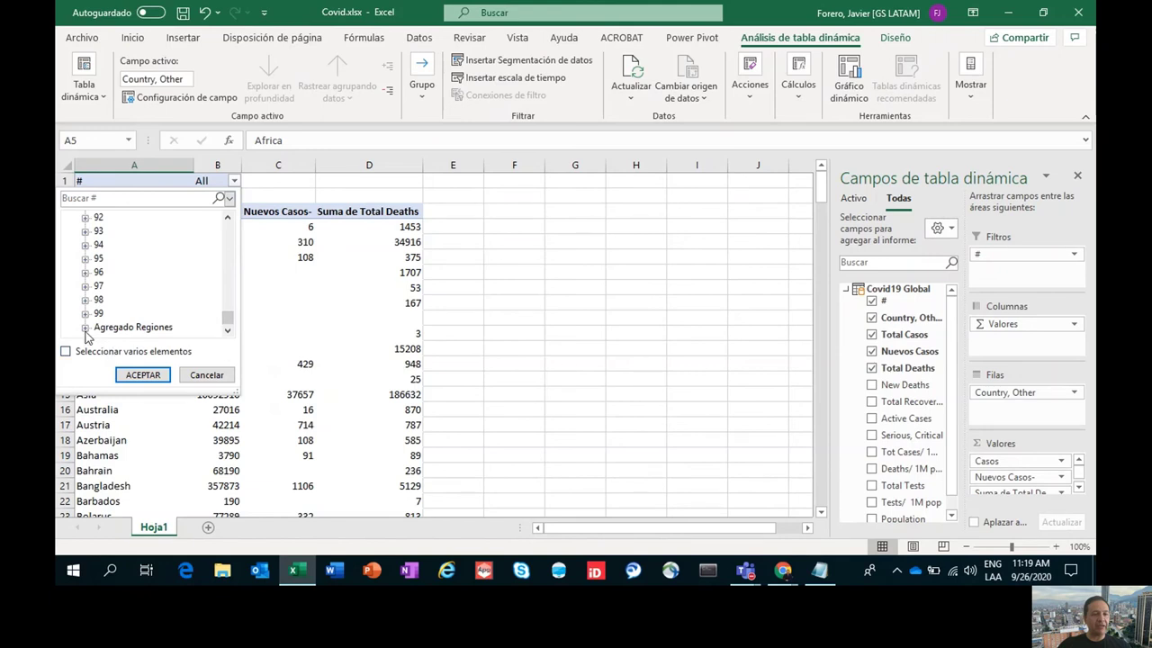
click(65, 351)
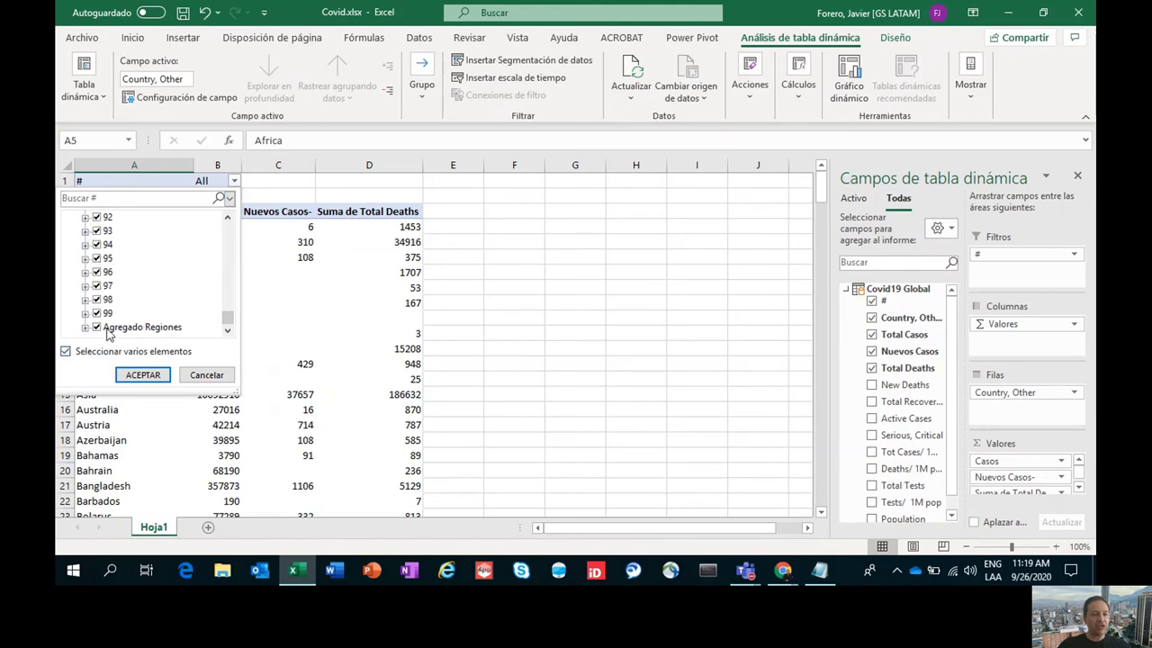
click(97, 327)
click(140, 374)
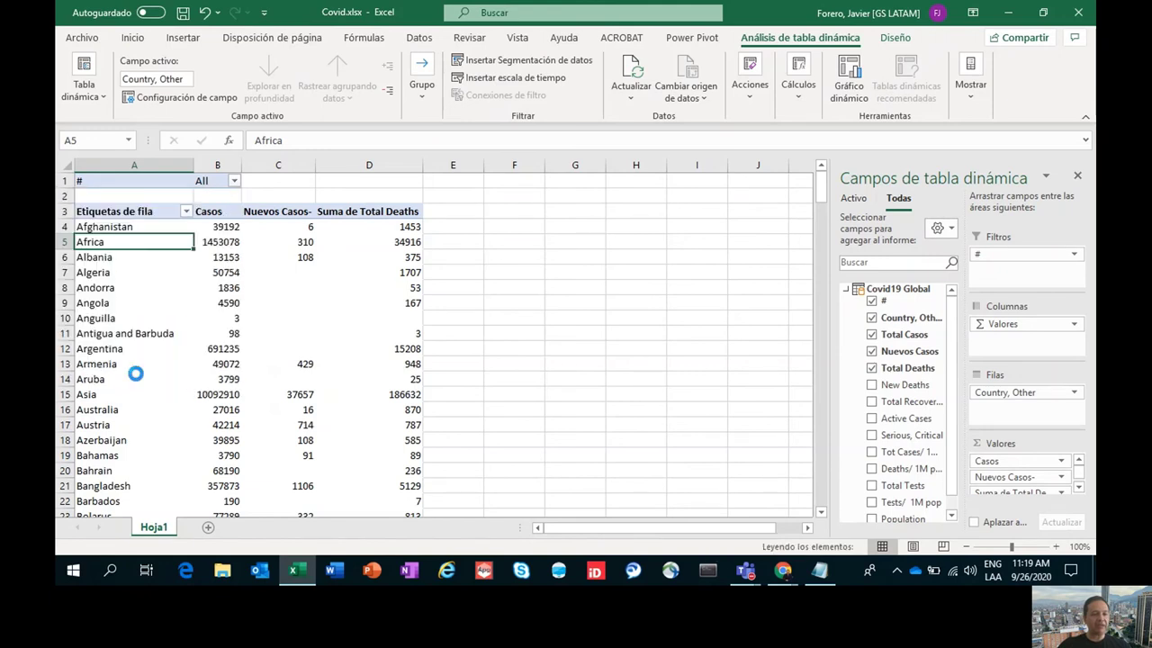
Check the Total general row values, then return to the top and select Albania
key(ctrl+Down)
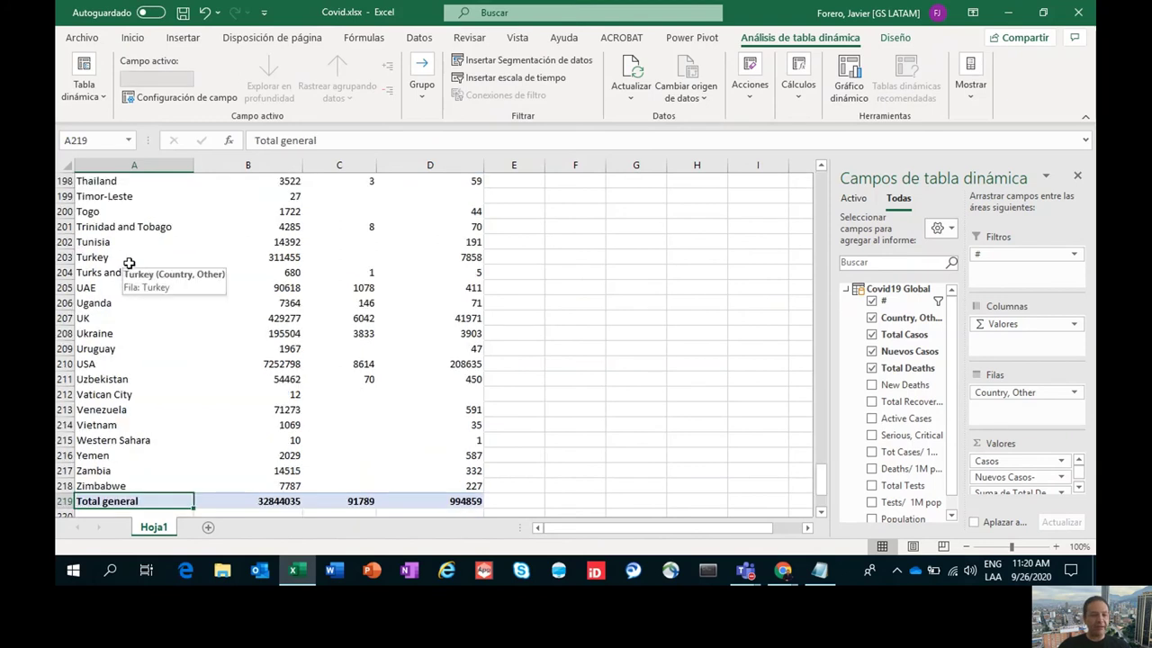
key(Right)
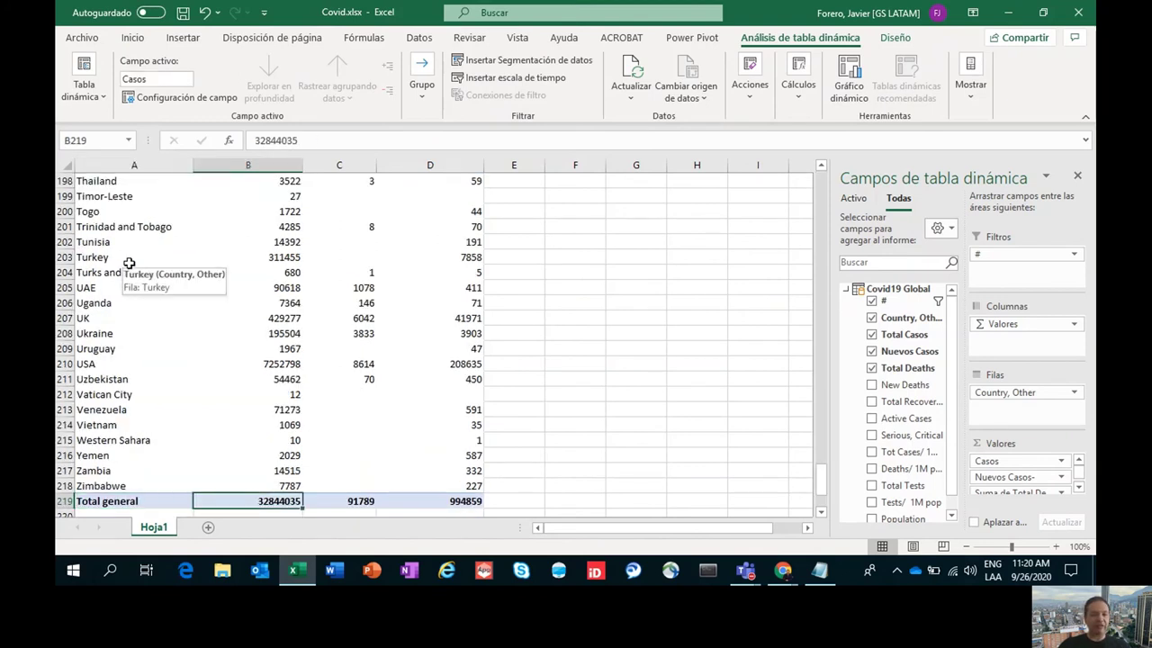
key(Left)
key(ctrl+Up)
key(Up)
key(Up)
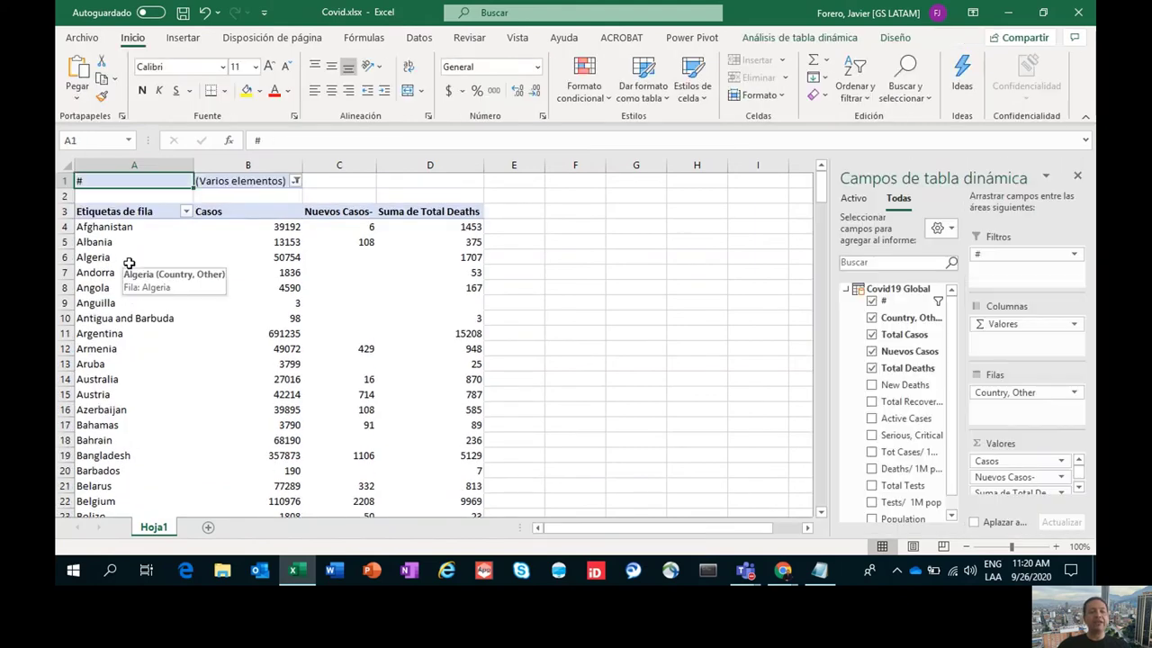
key(Down)
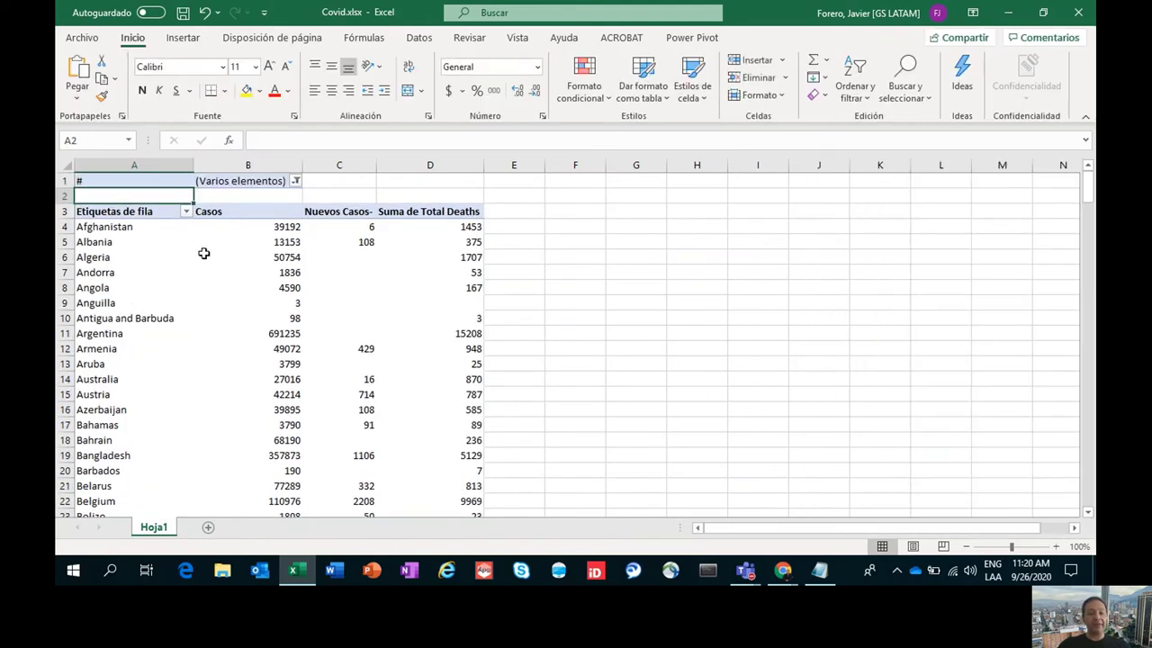
click(136, 242)
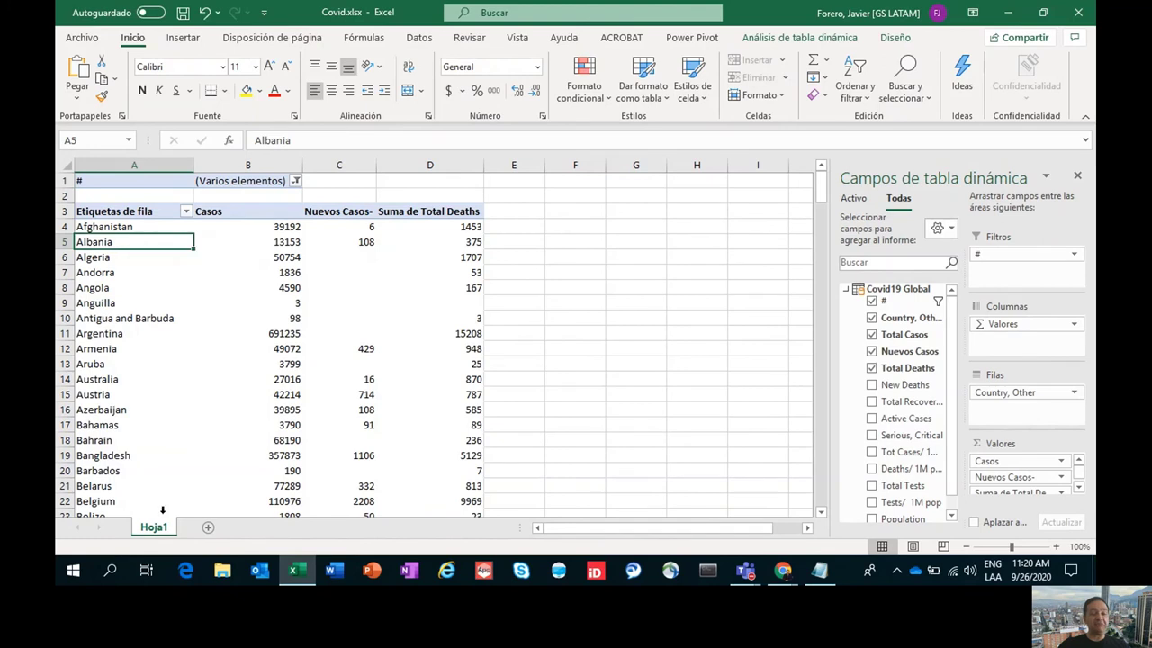
Add a new sheet Hoja2 with a PivotTable from the workbook's data model
click(208, 528)
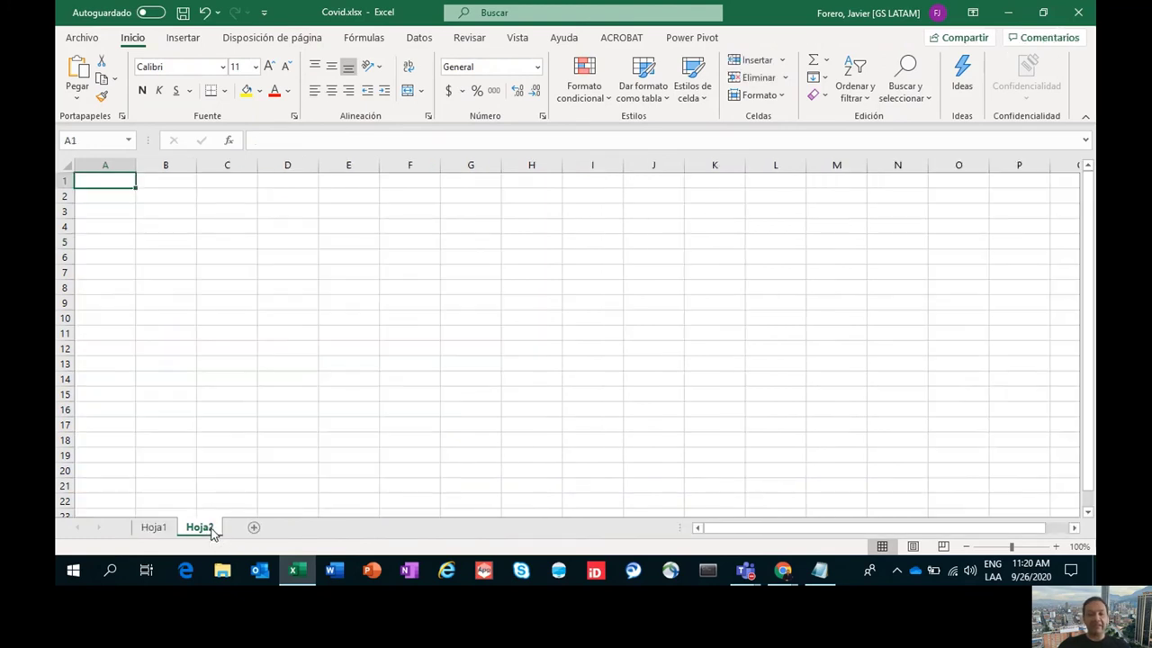
click(180, 38)
click(89, 97)
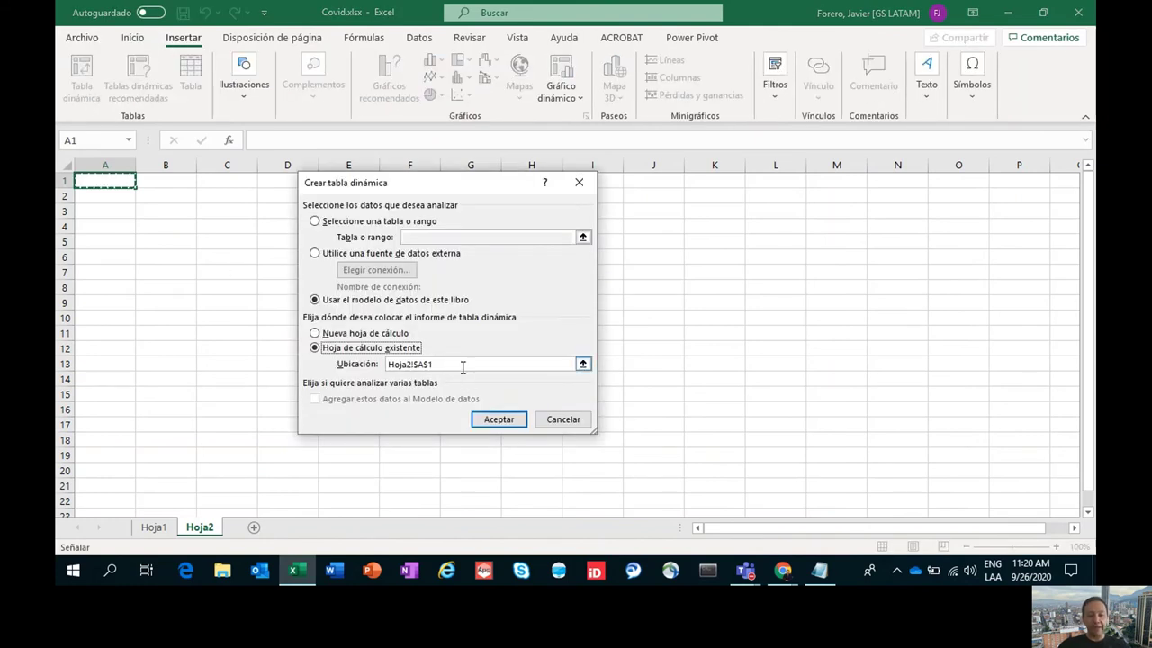
click(501, 420)
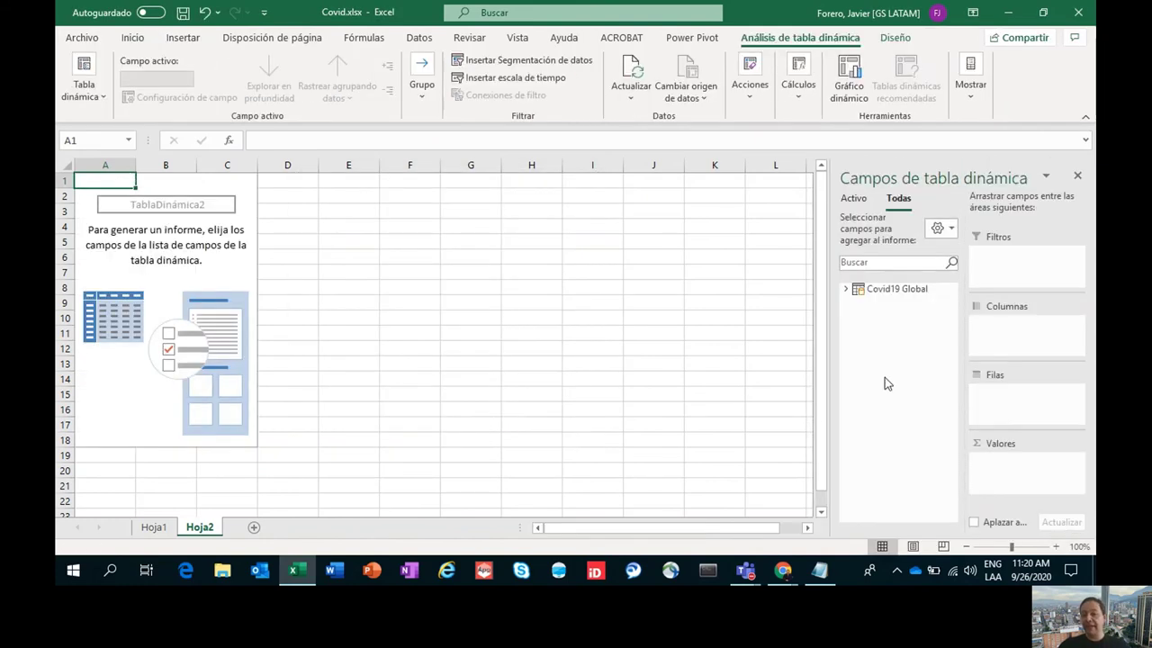
Filter by #, sum Total Casos, Nuevos Casos, Total Deaths, Total Recovered, with values listed as rows
click(846, 289)
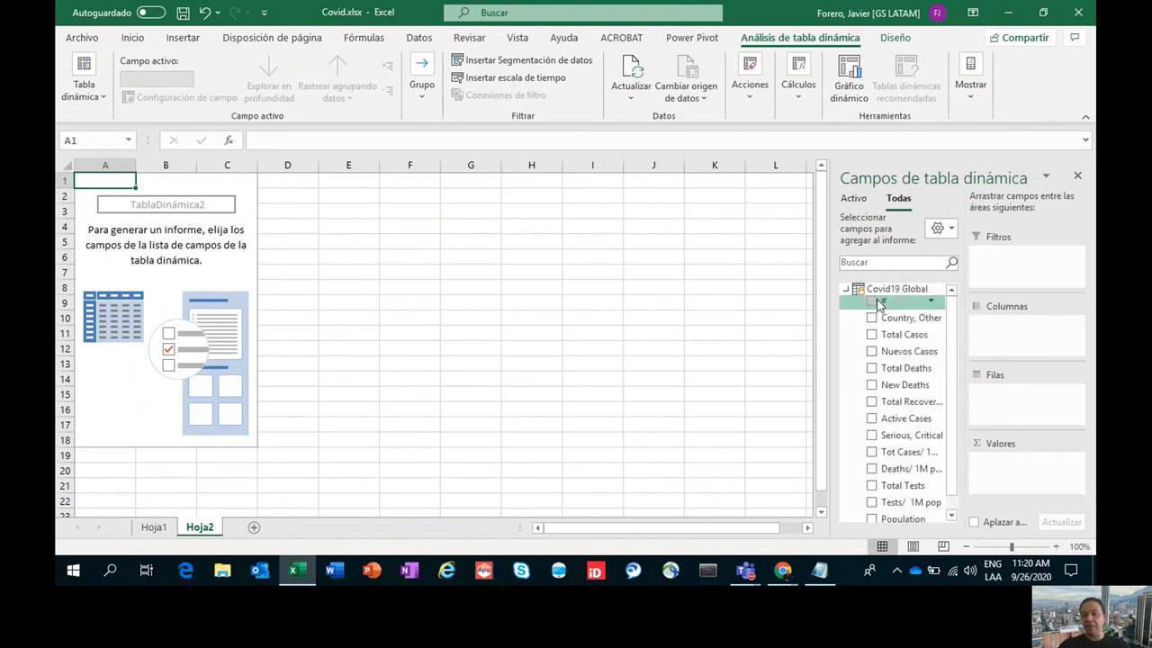
drag(879, 302, 1046, 267)
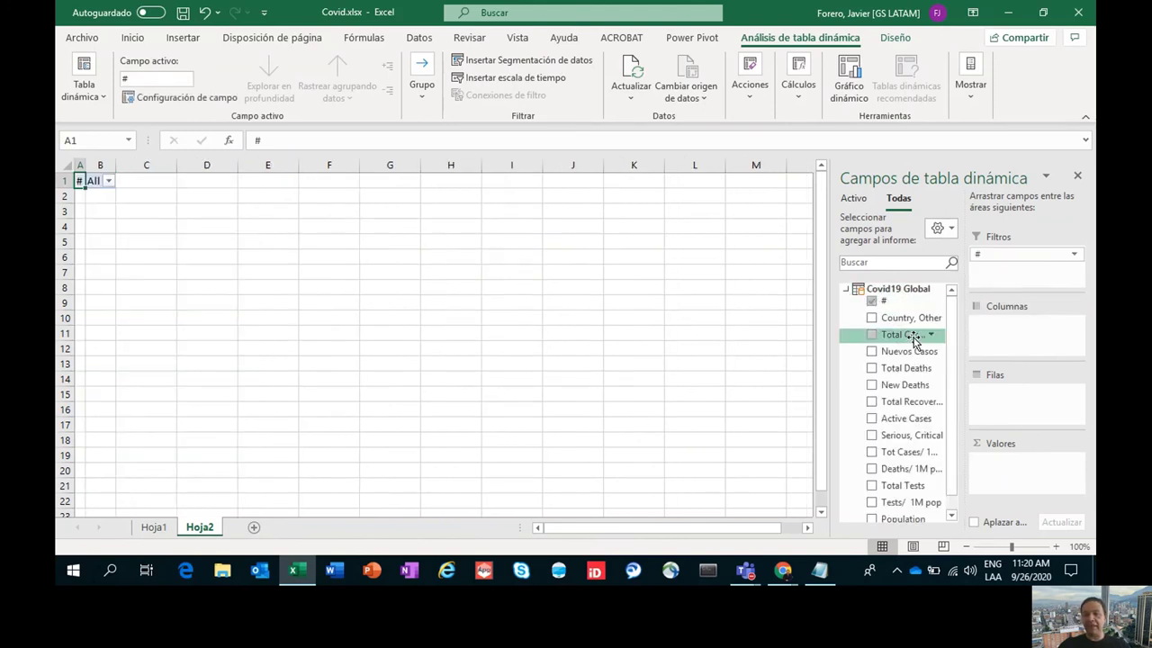
drag(909, 335, 1017, 466)
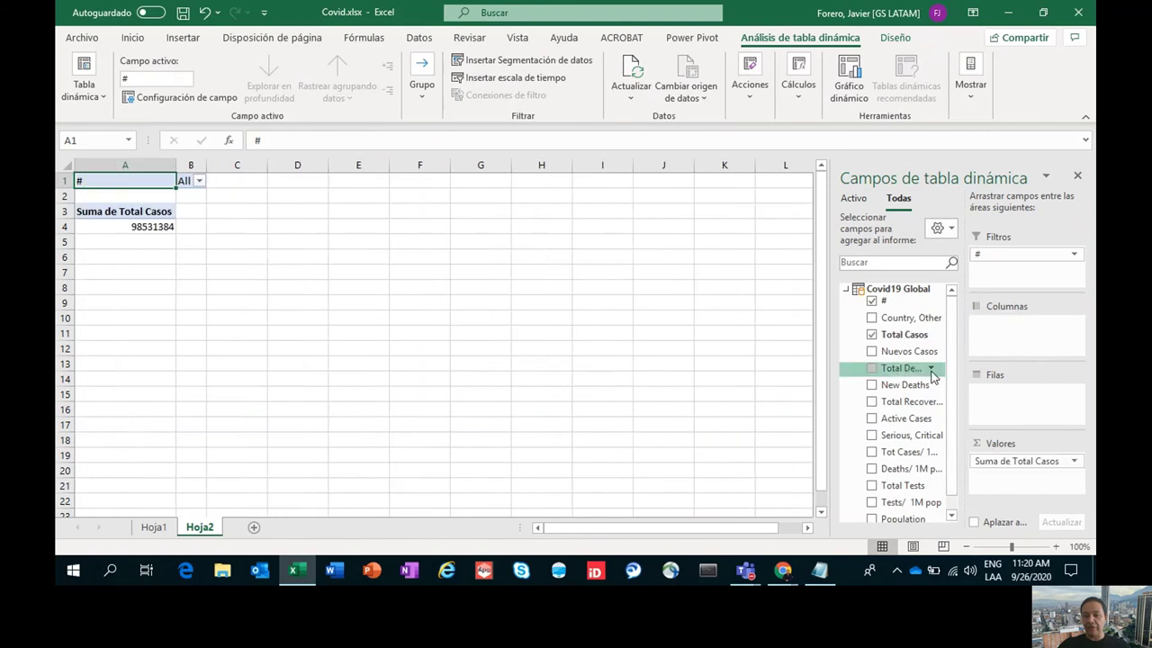
drag(909, 351, 1017, 477)
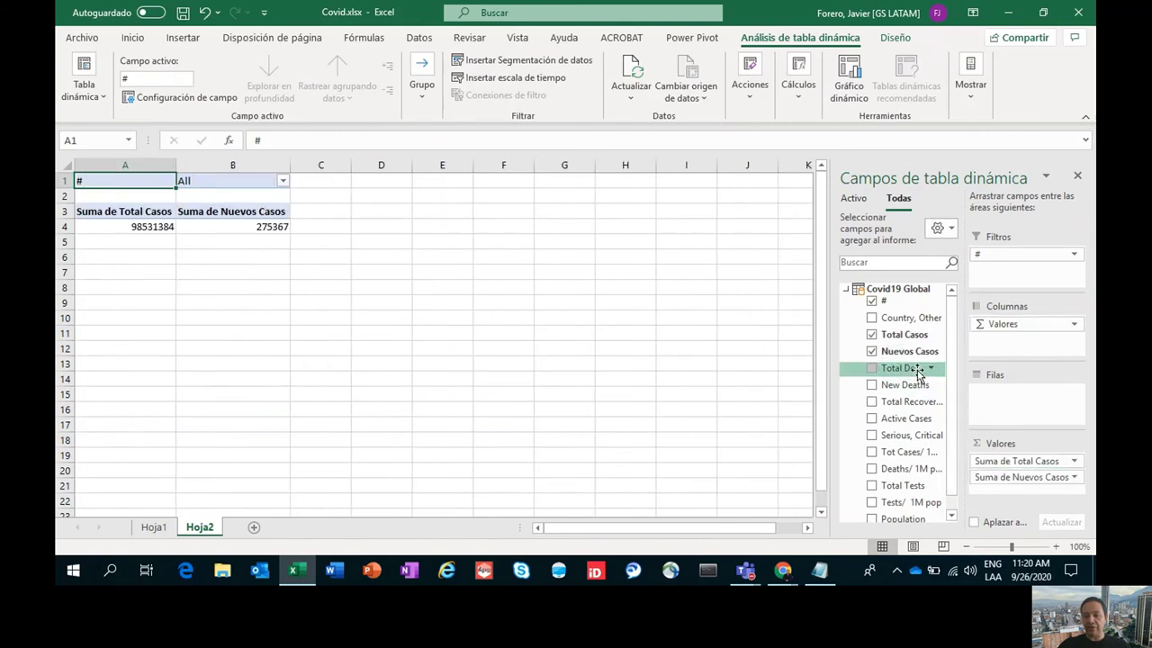
drag(917, 371, 1017, 484)
mouse_move(911, 401)
mouse_down()
mouse_move(1032, 496)
mouse_move(1030, 486)
mouse_up()
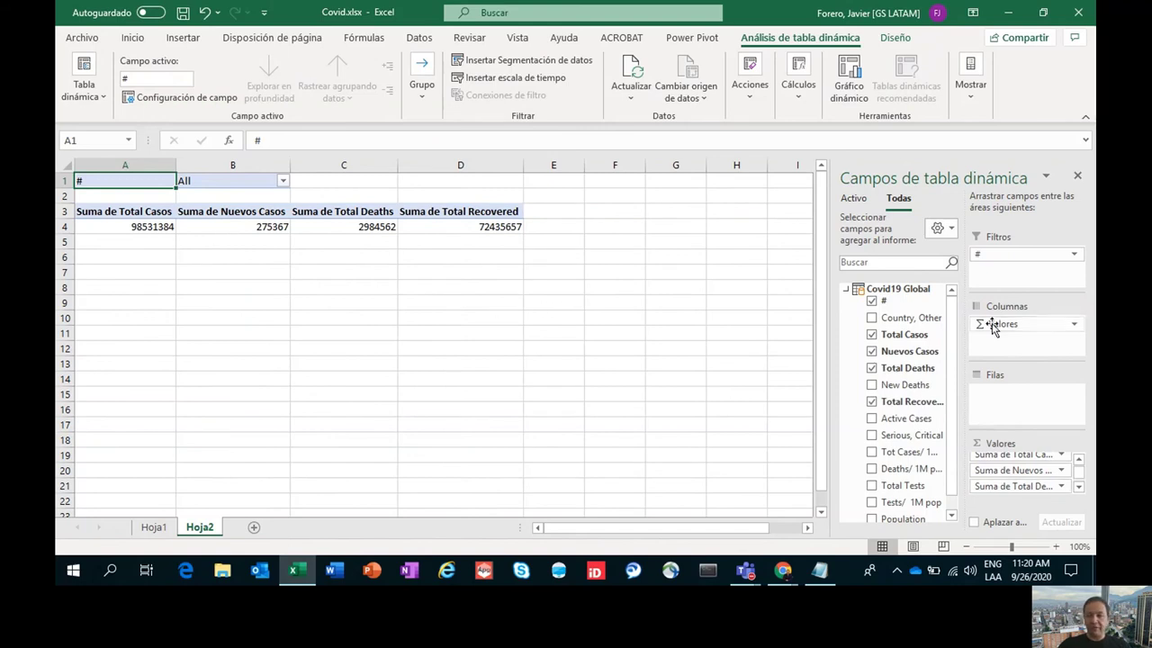
drag(992, 326, 1006, 398)
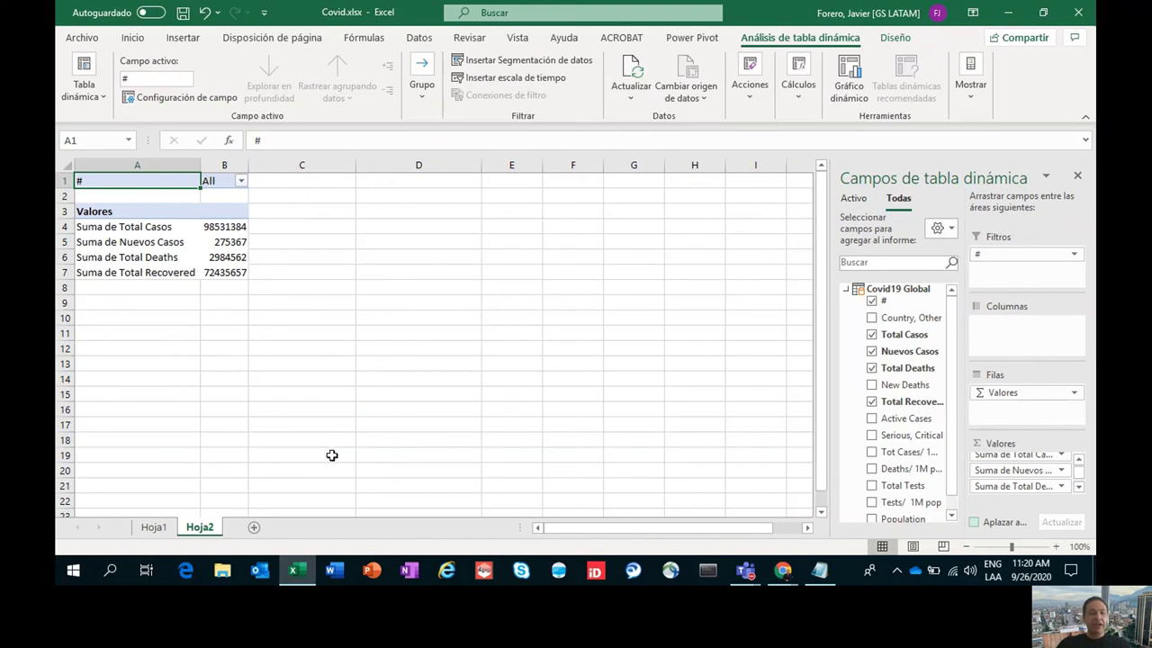
Exclude Agregado Regiones from the Hoja2 # filter, giving 32844035 total cases
click(167, 528)
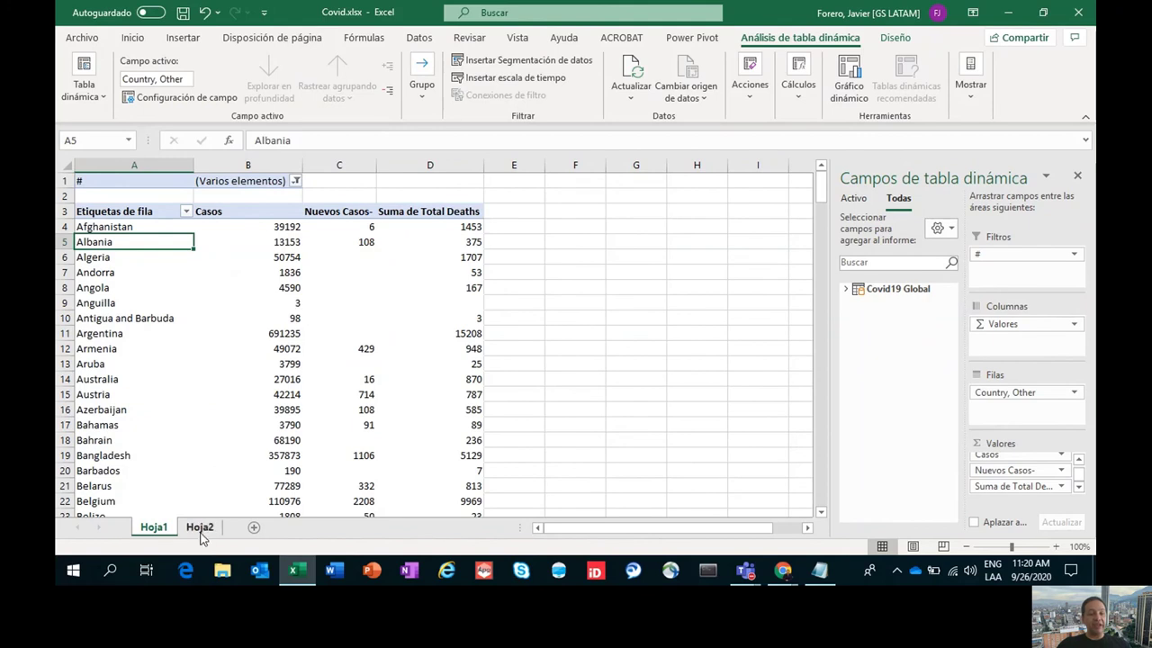
click(200, 529)
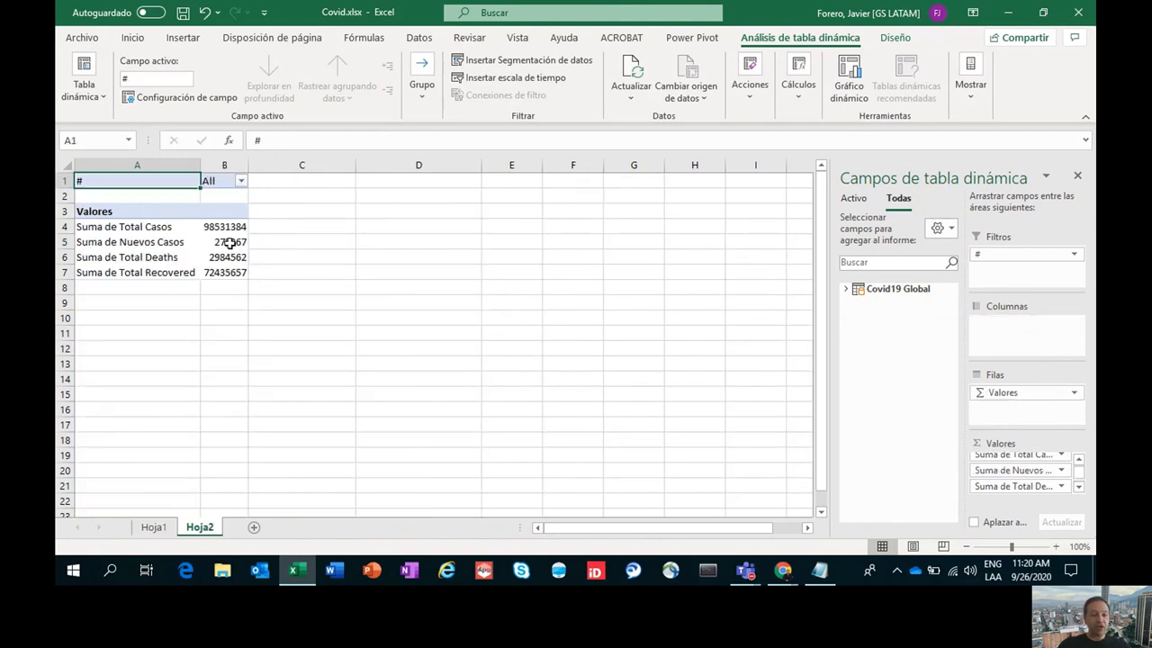
click(240, 181)
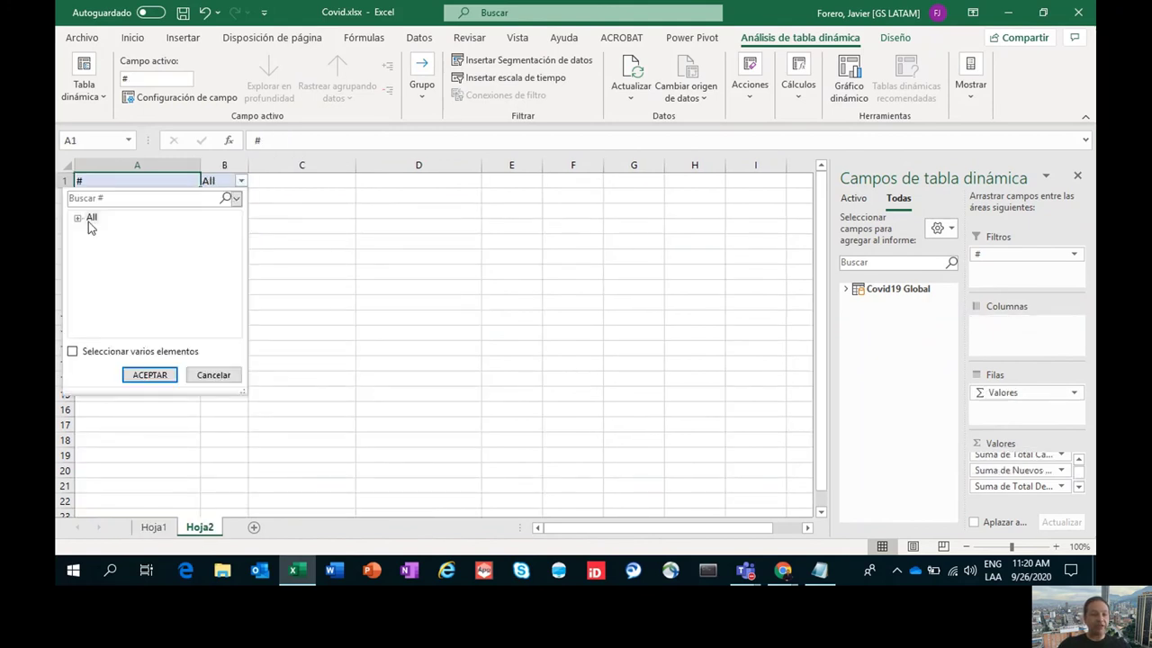
drag(240, 233, 236, 324)
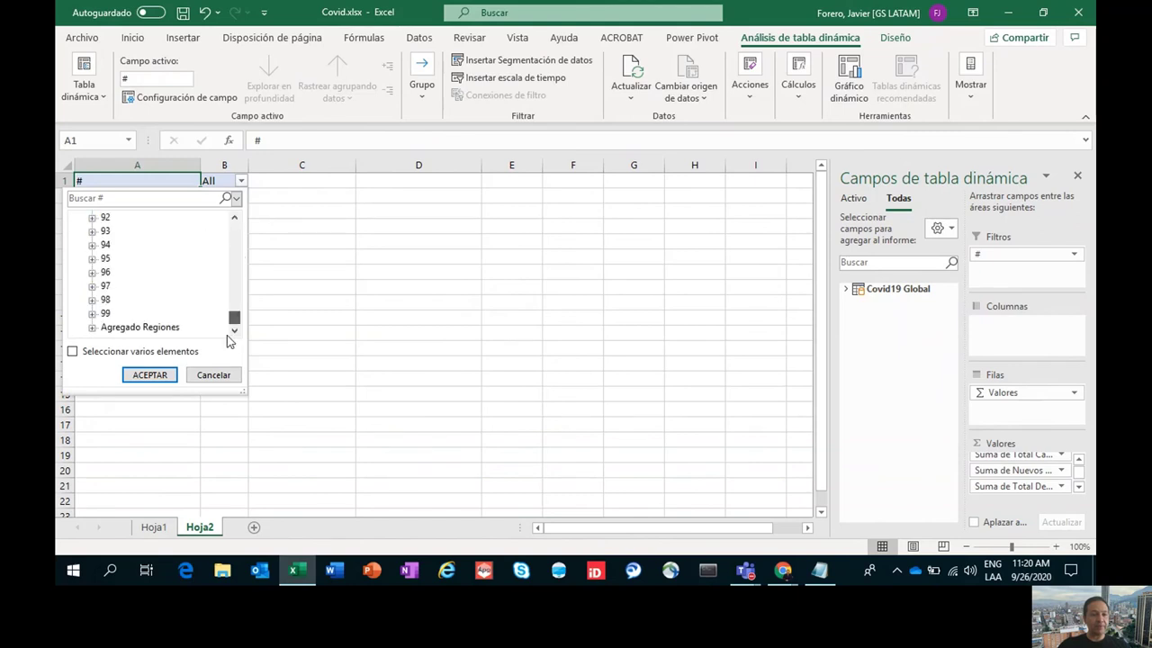
click(88, 352)
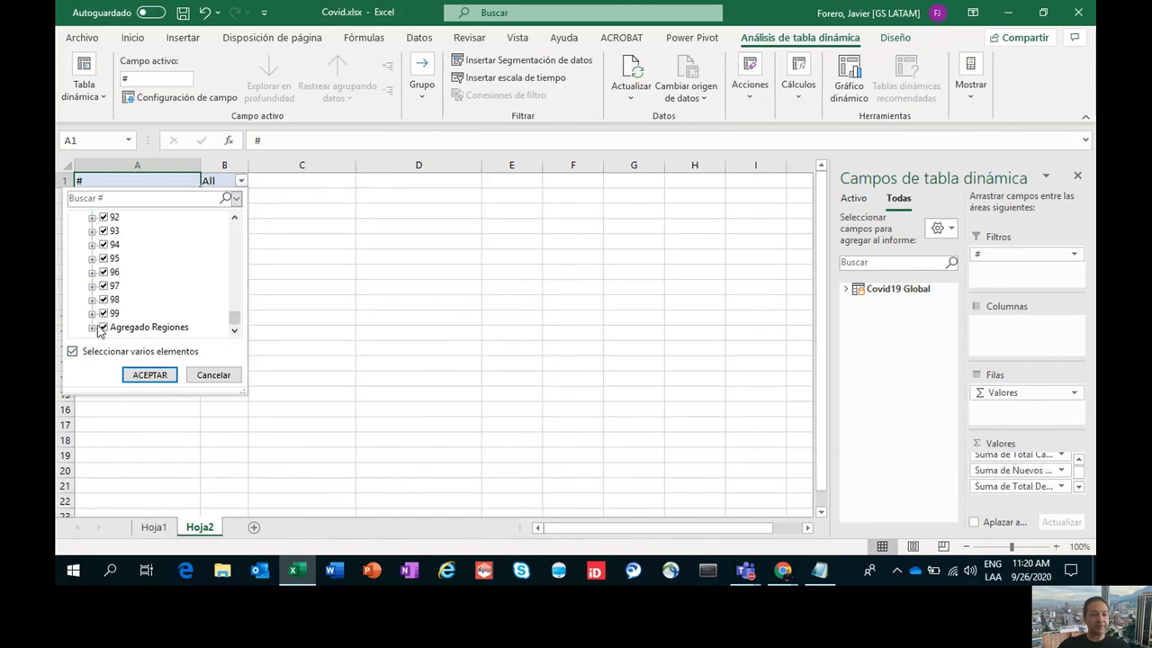
click(110, 328)
click(152, 375)
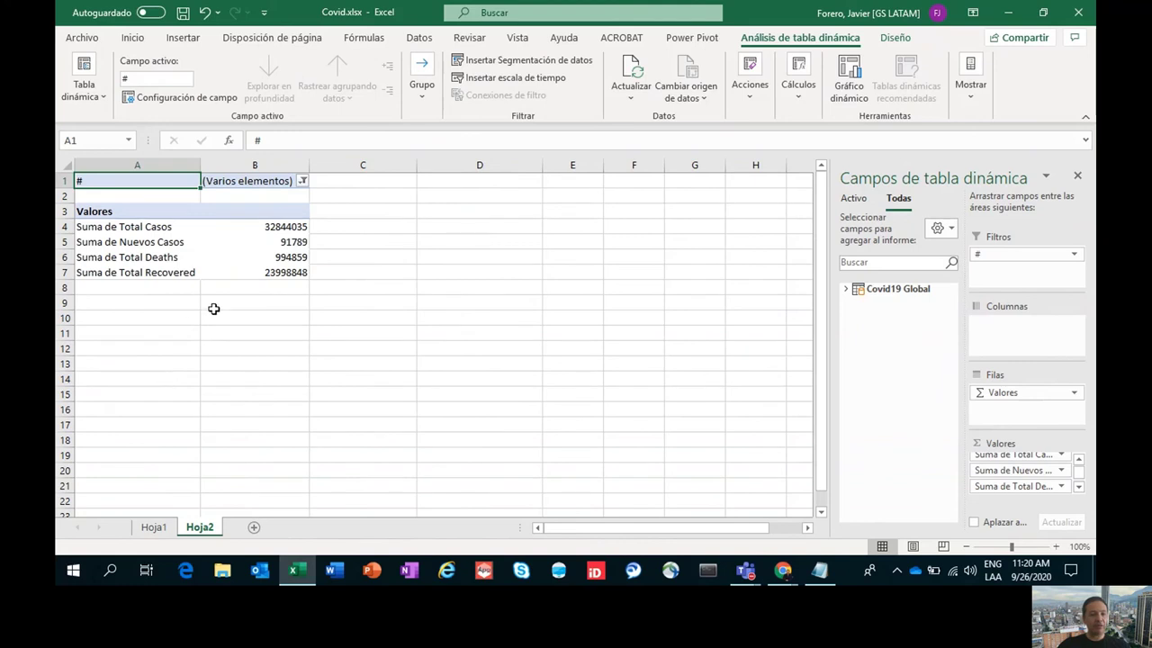
click(273, 230)
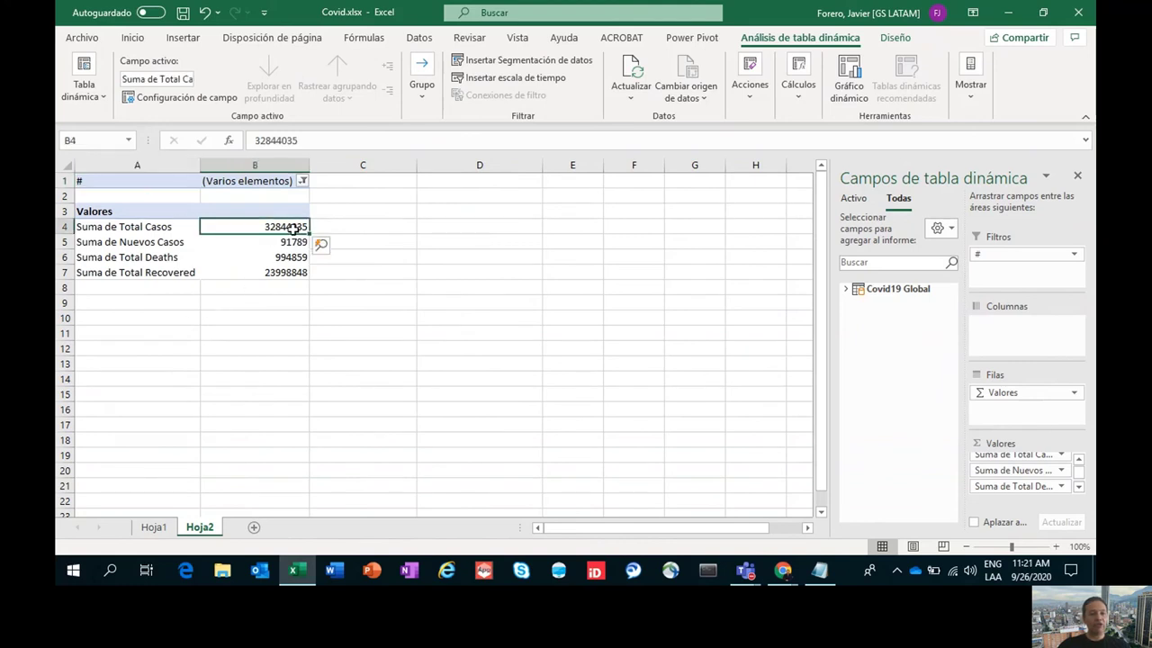
mouse_move(297, 229)
click(783, 570)
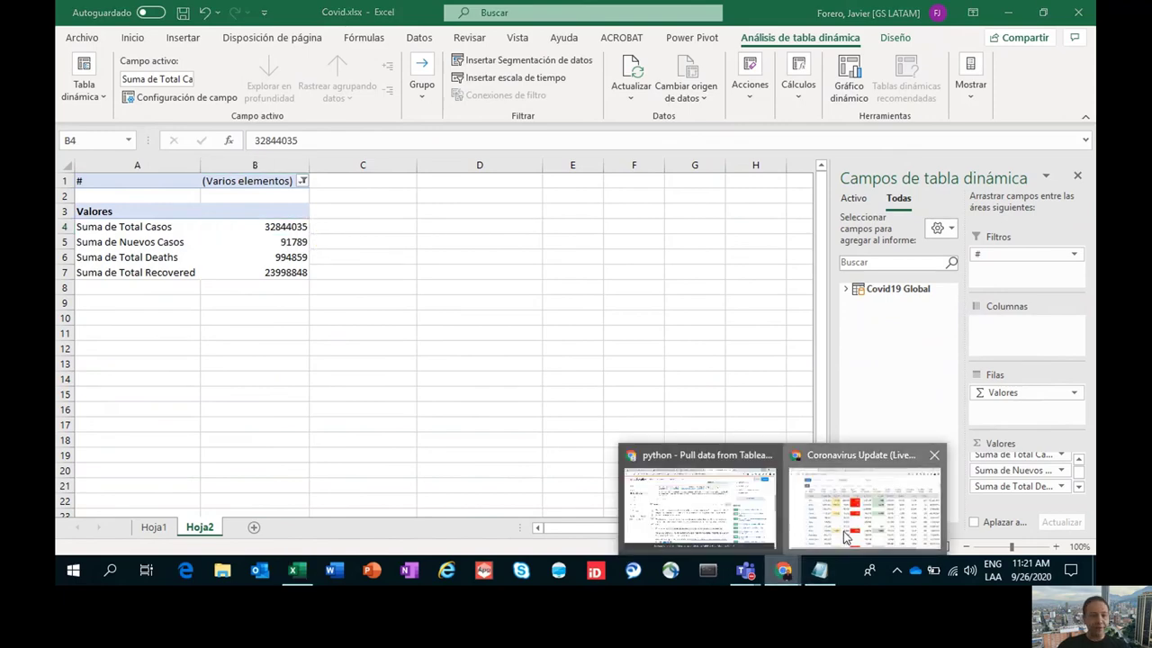
Compare with the Worldometer World total, then switch back to the Covid.xlsx Excel window
click(846, 537)
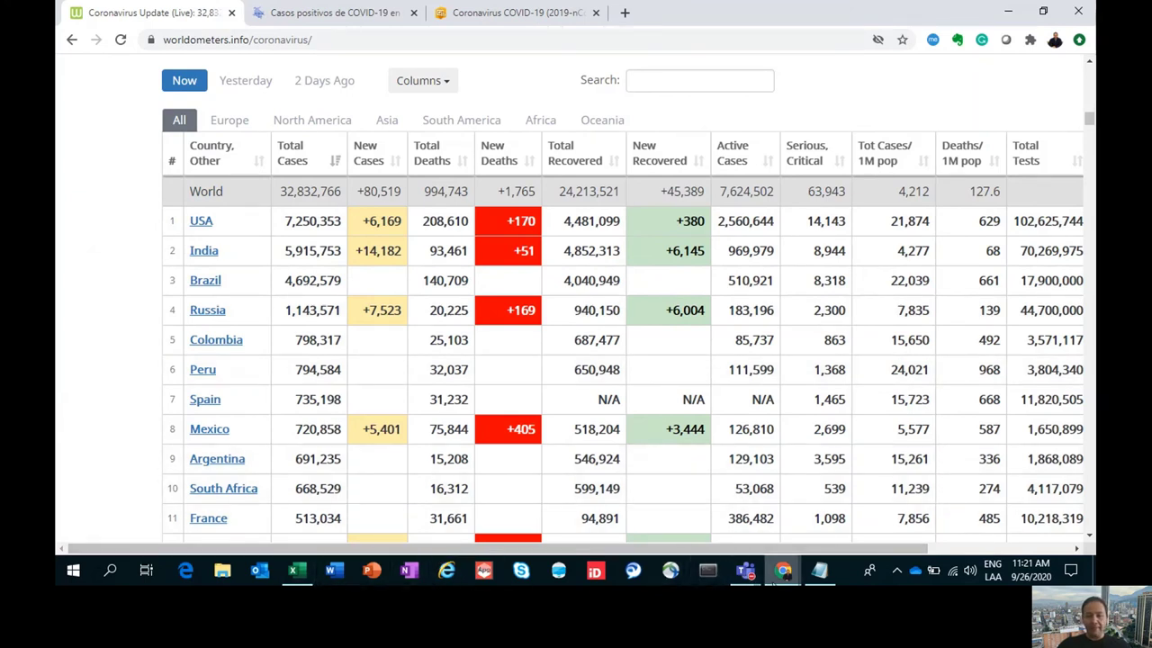
mouse_move(790, 580)
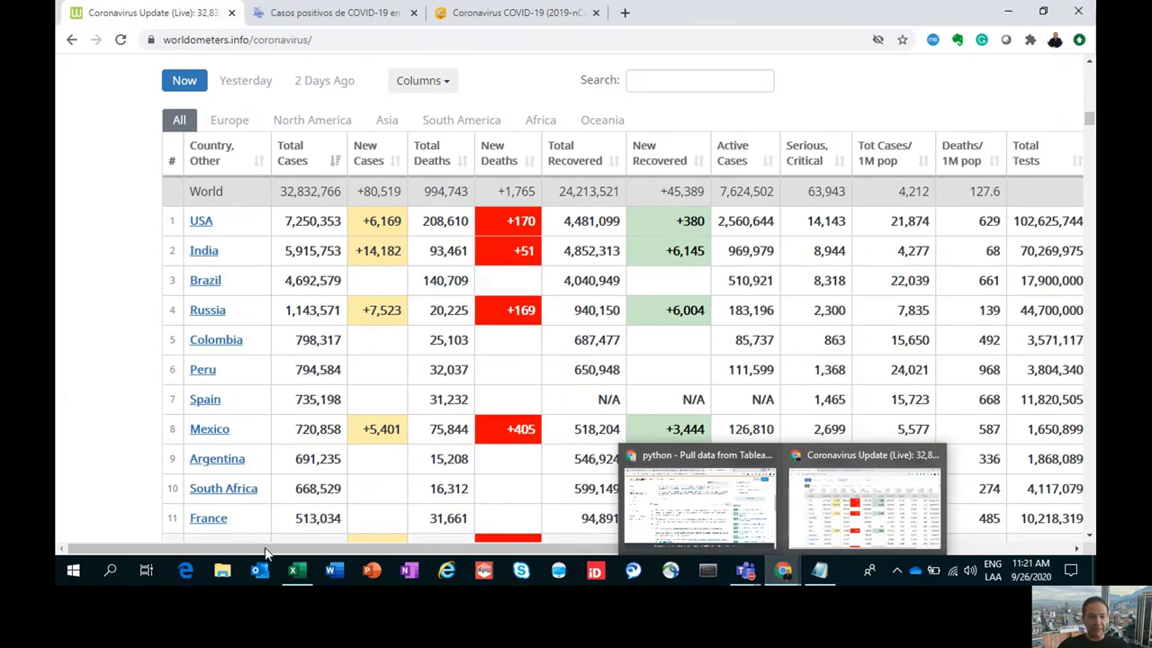
mouse_move(297, 570)
click(303, 504)
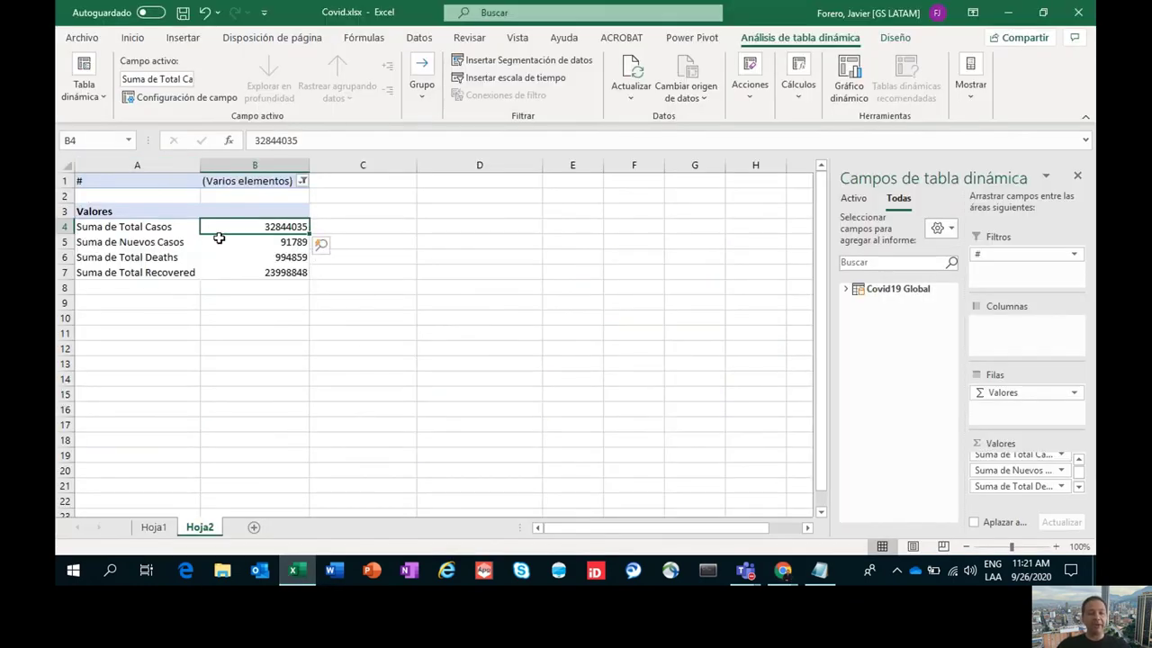
Open Covid19_Global.xlsx from the recent workbooks list
click(82, 37)
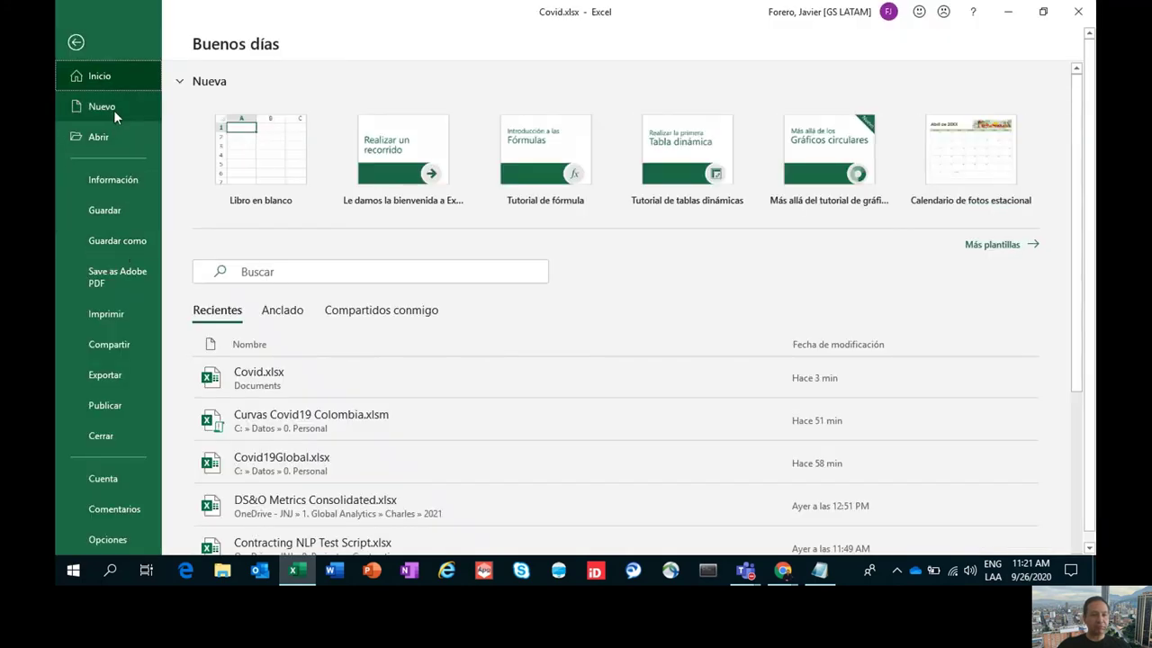
click(102, 137)
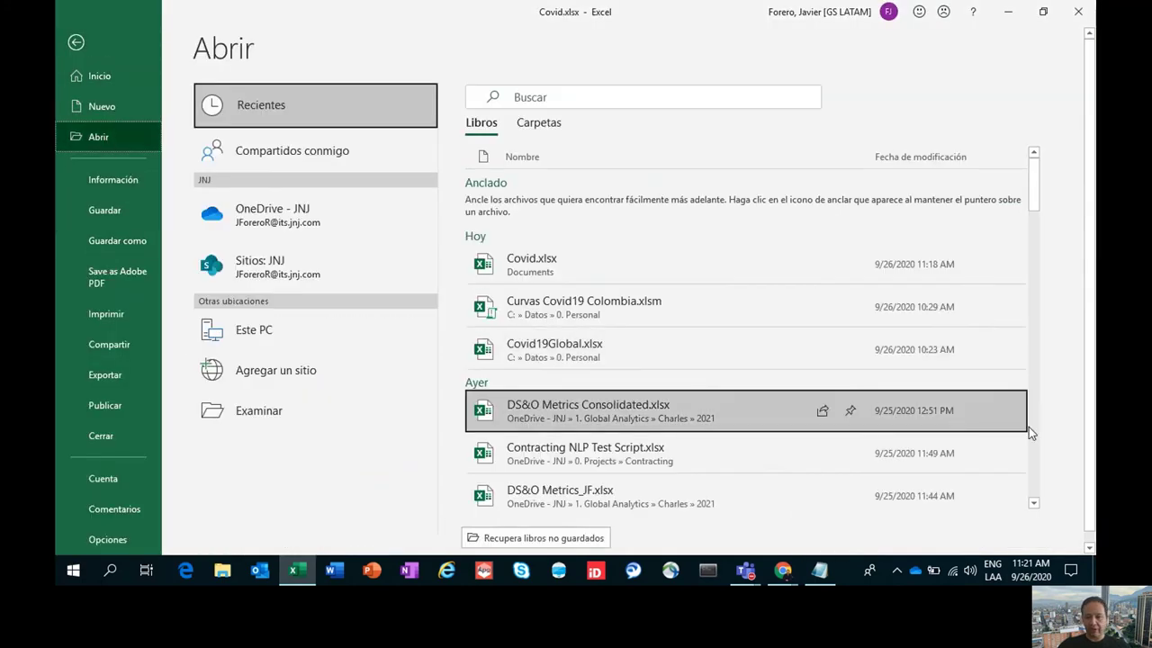
scroll(1037, 472, down, 5)
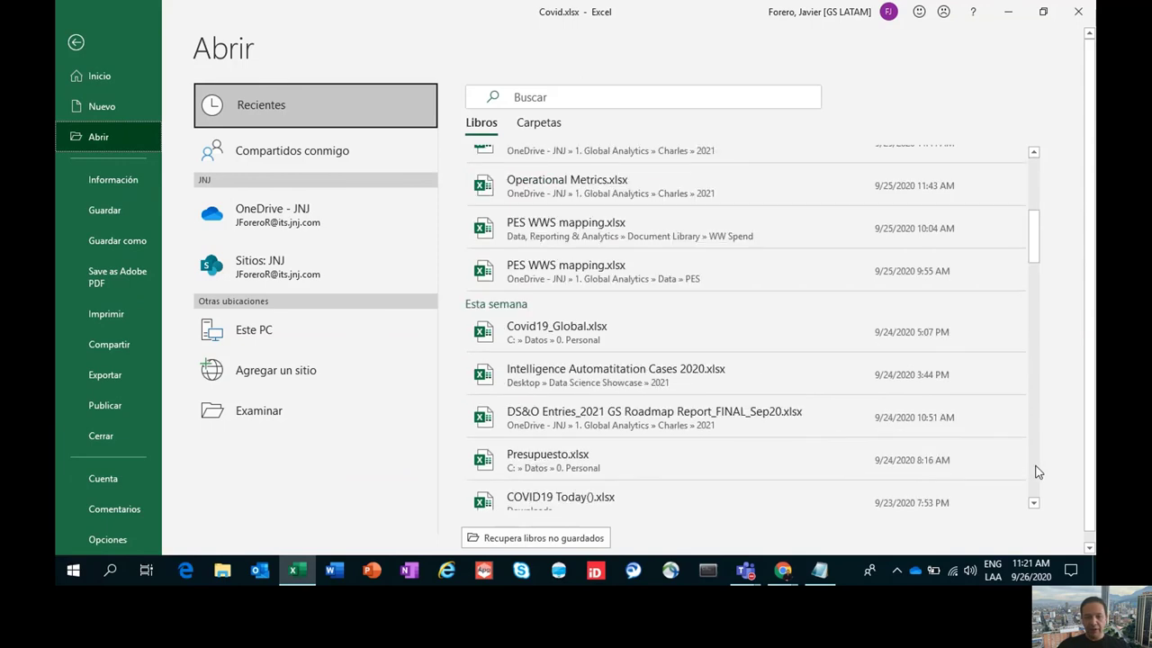
click(579, 329)
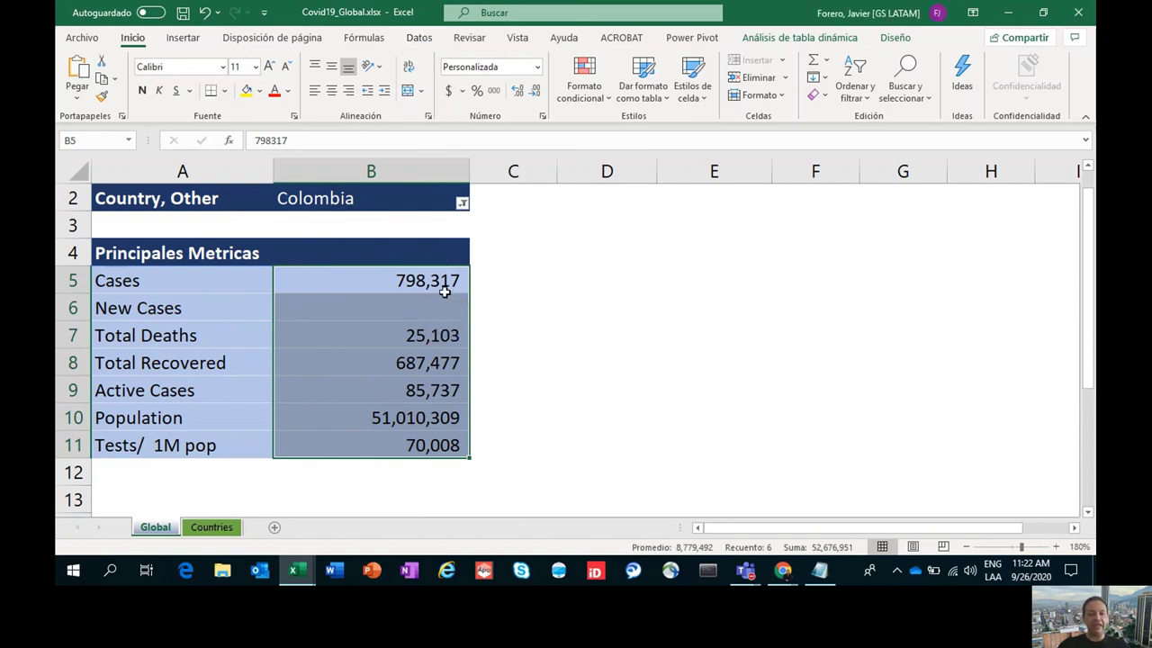
Check the Countries pivot's 32,845,921 grand total, then return to the Global sheet
mouse_move(417, 283)
click(210, 526)
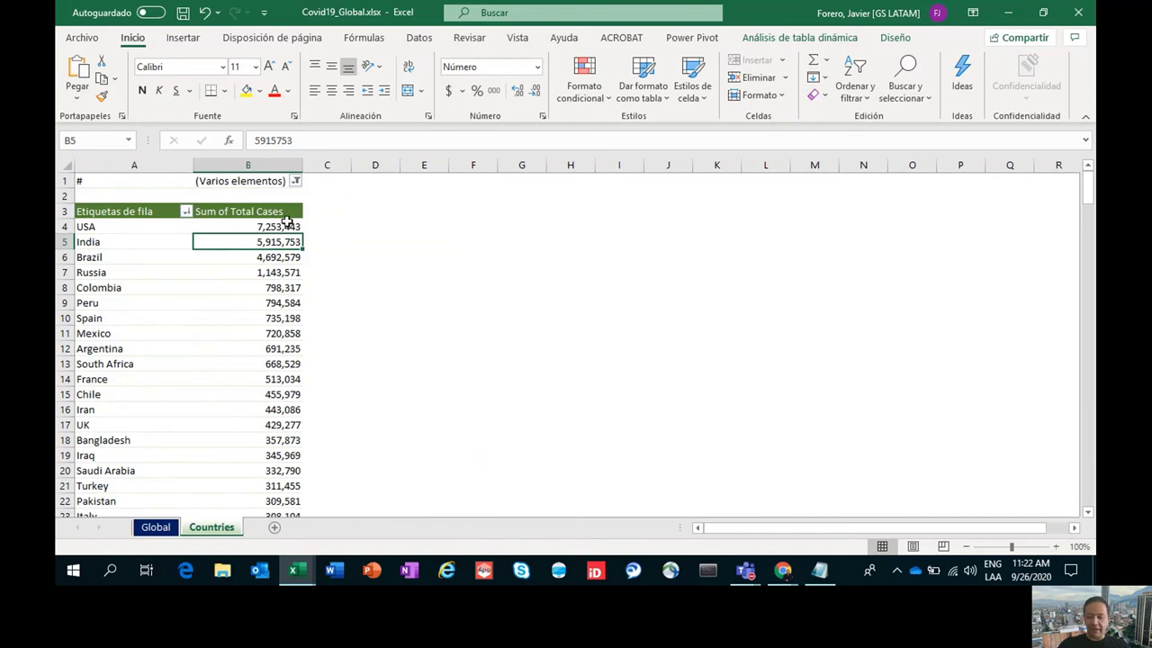
key(ctrl+Down)
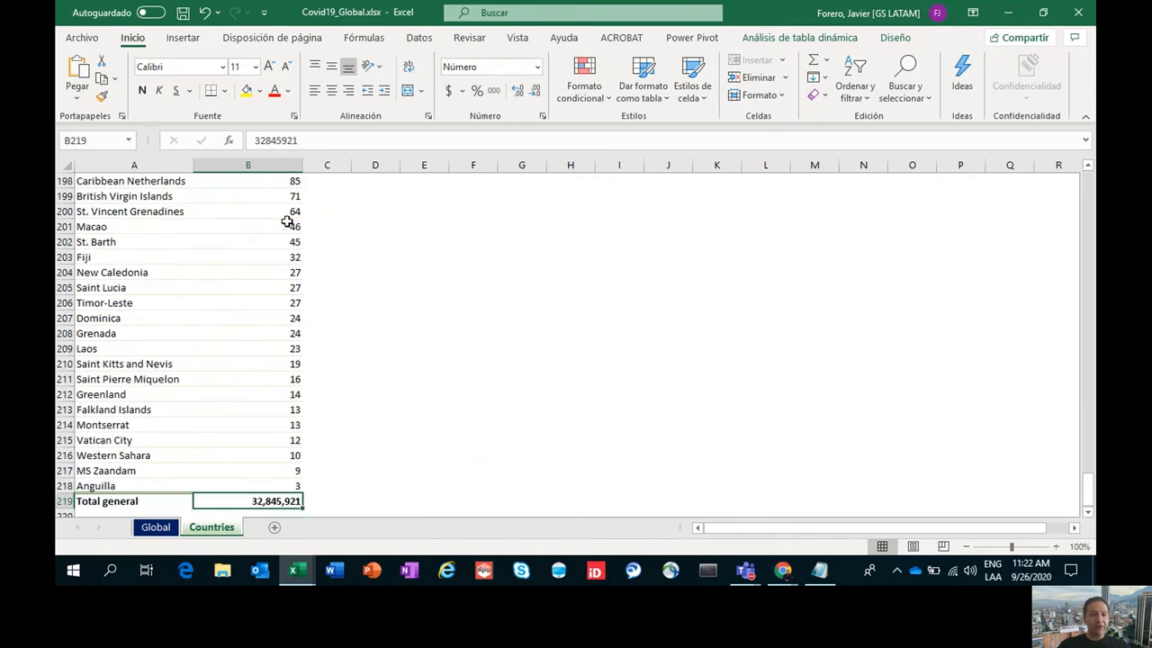
key(ctrl+Up)
key(ctrl+Up)
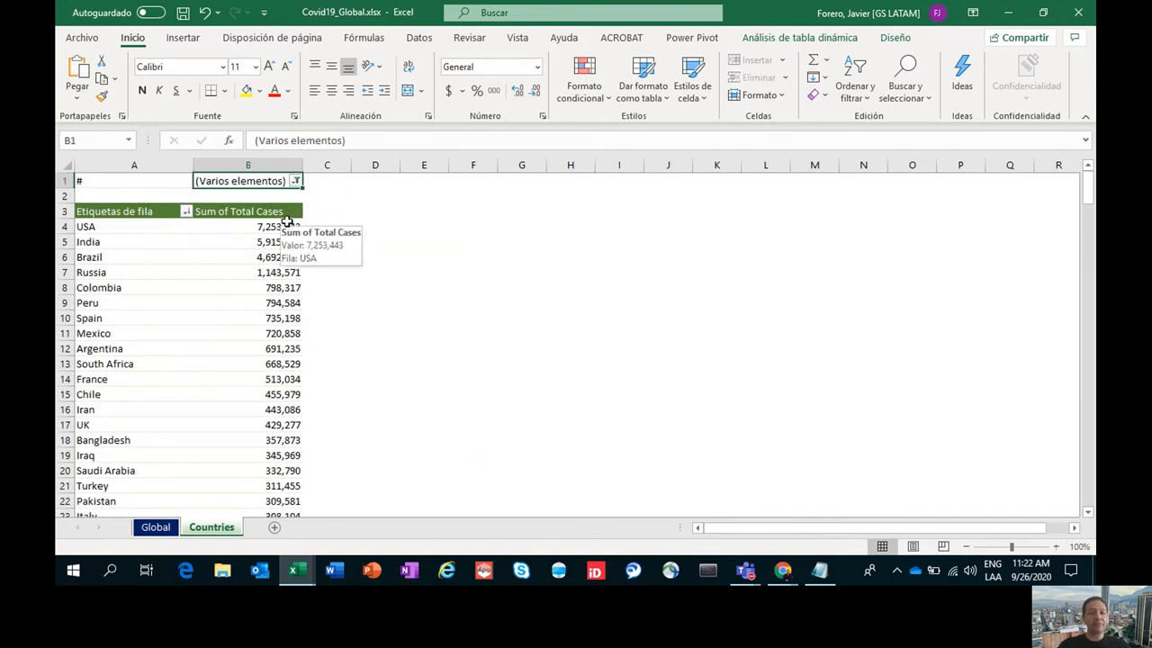
click(168, 531)
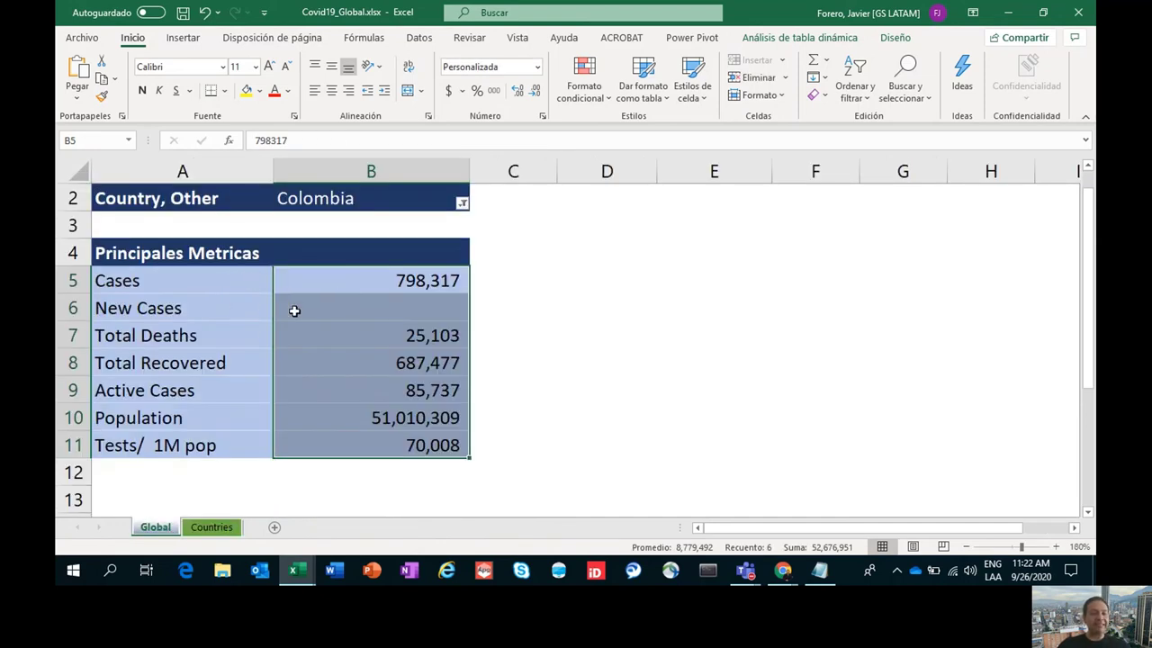
mouse_move(295, 311)
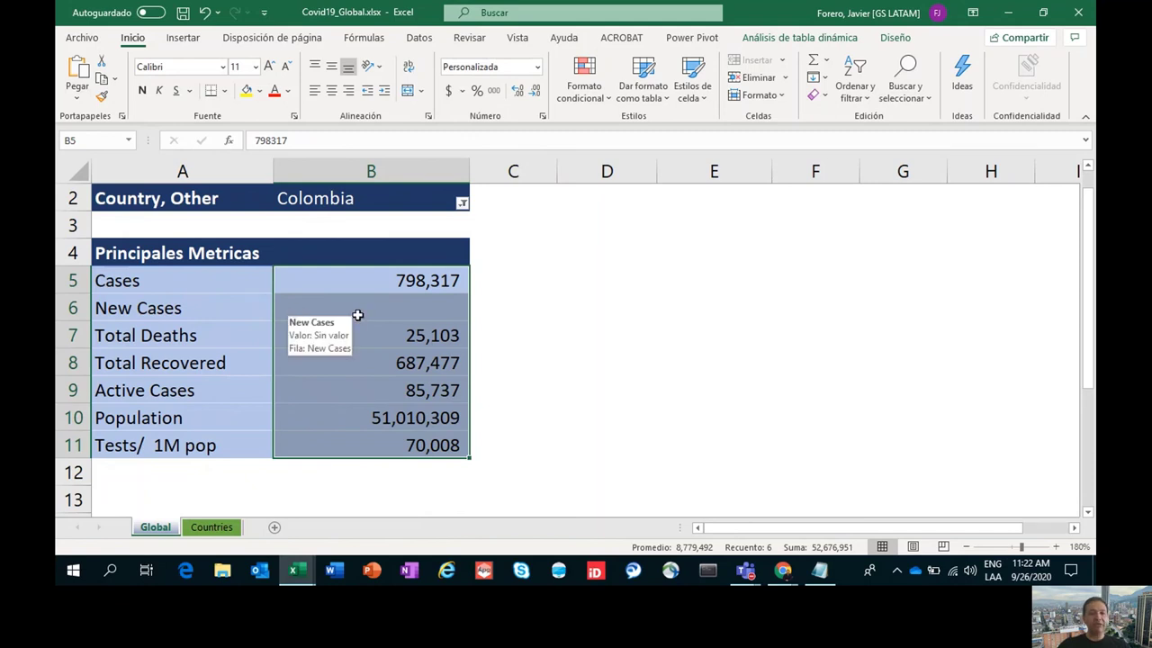
click(419, 37)
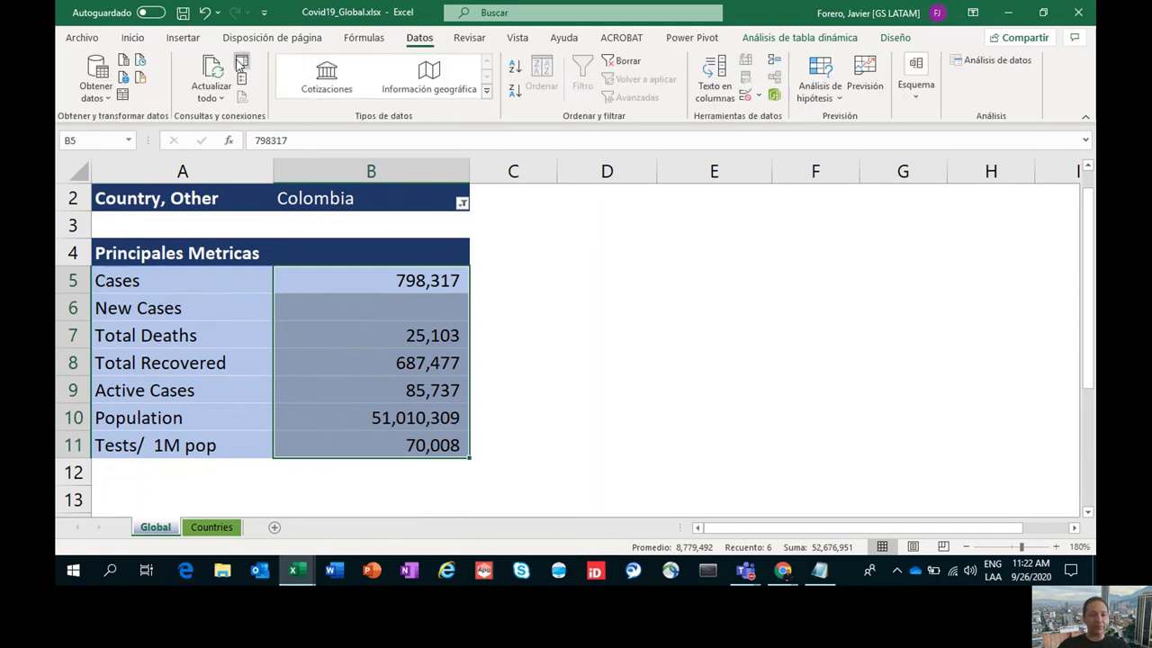
Refresh all data and confirm the Global NOW query loads 222 rows and refreshes on open, unchanged
click(210, 81)
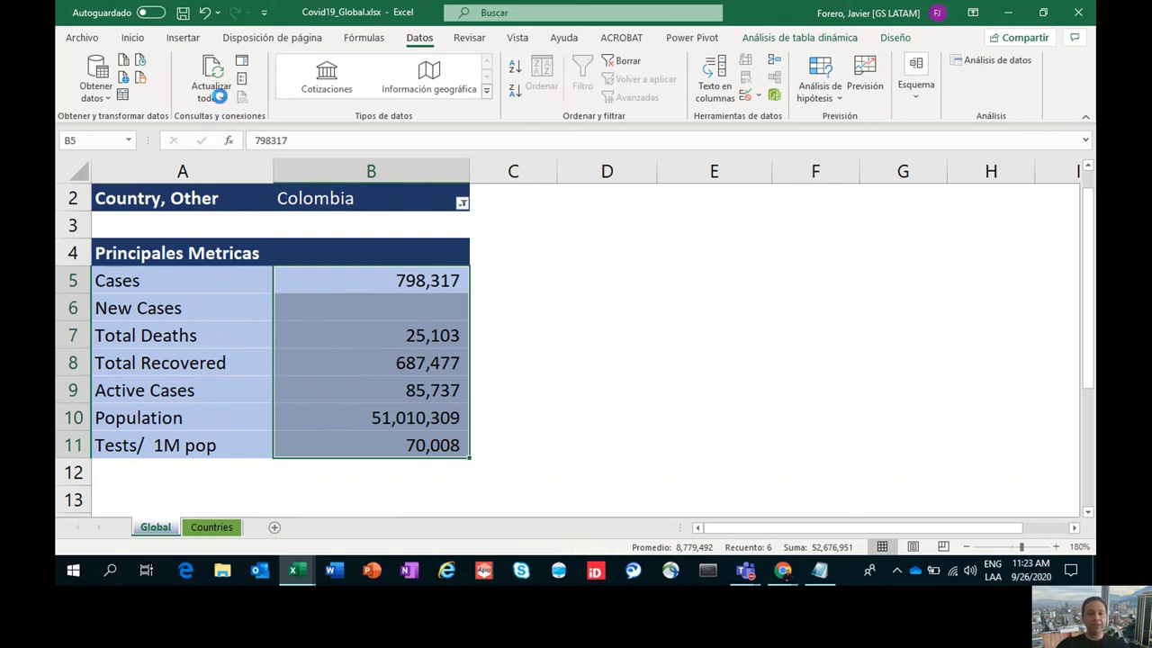
click(241, 61)
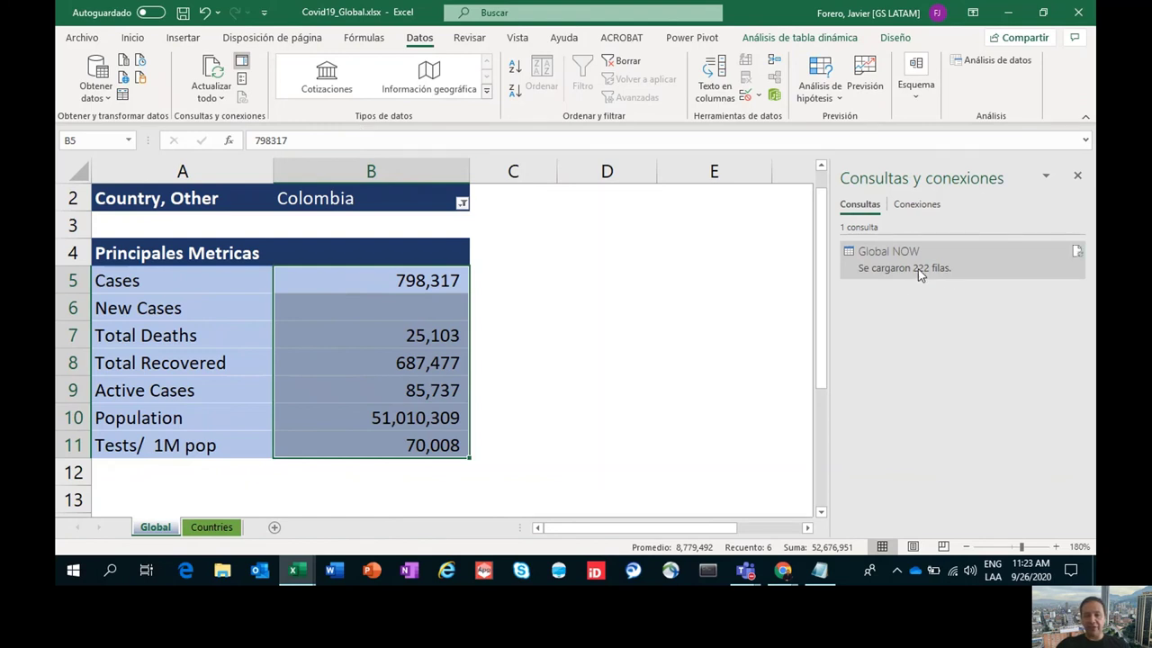
mouse_move(918, 273)
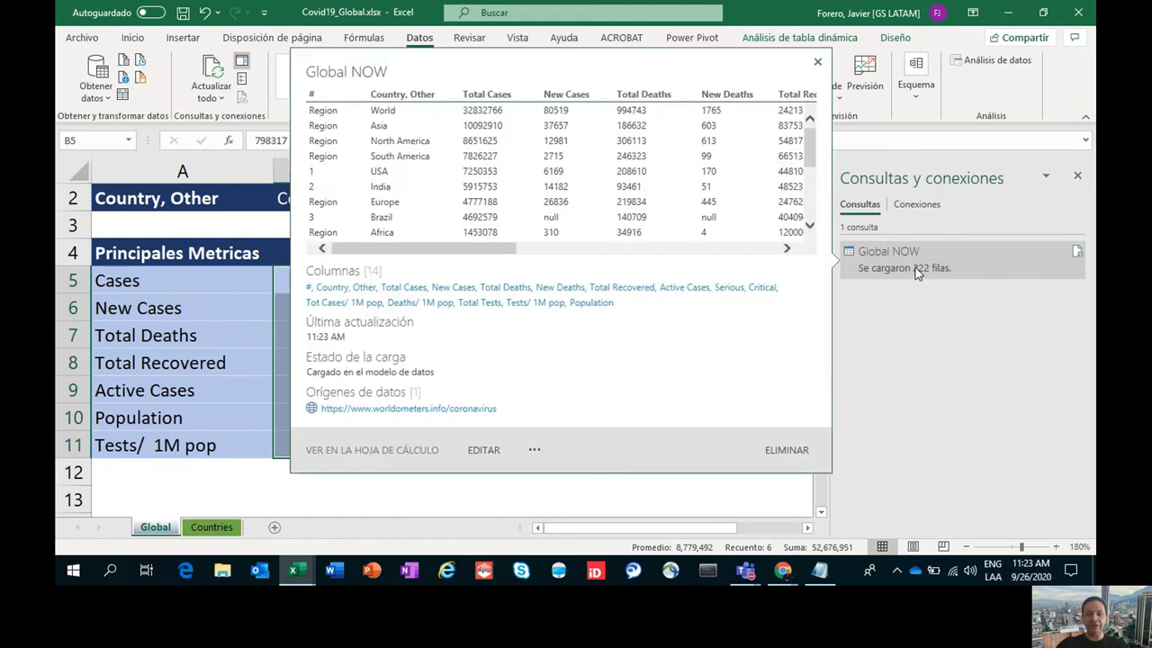
click(542, 451)
click(573, 543)
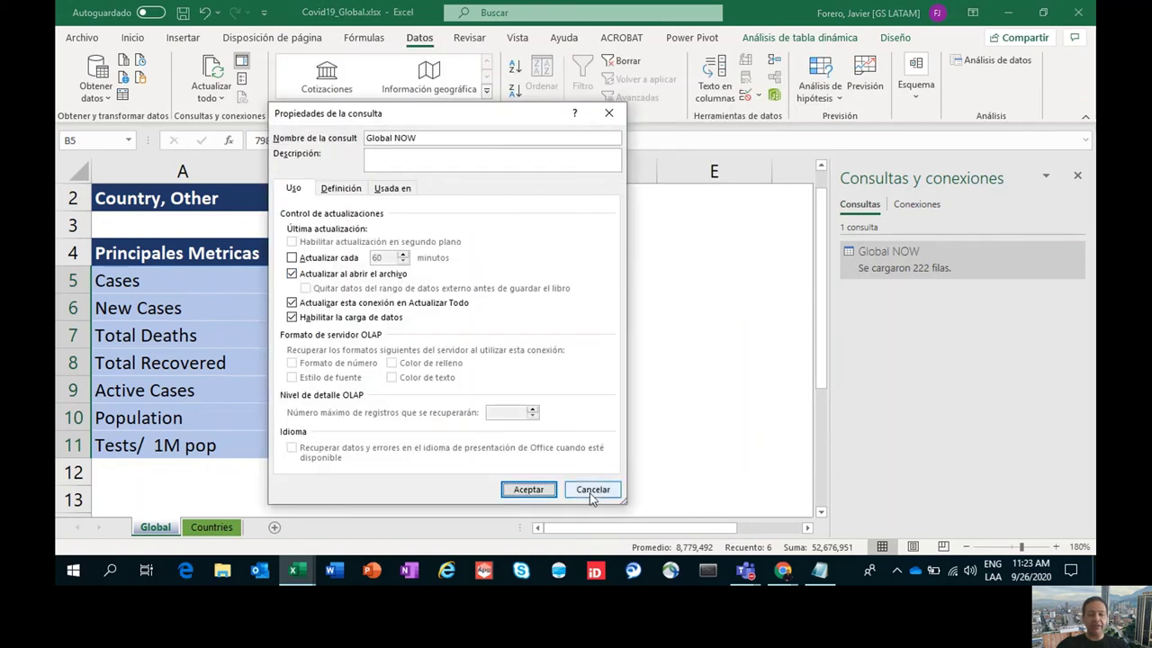
click(591, 495)
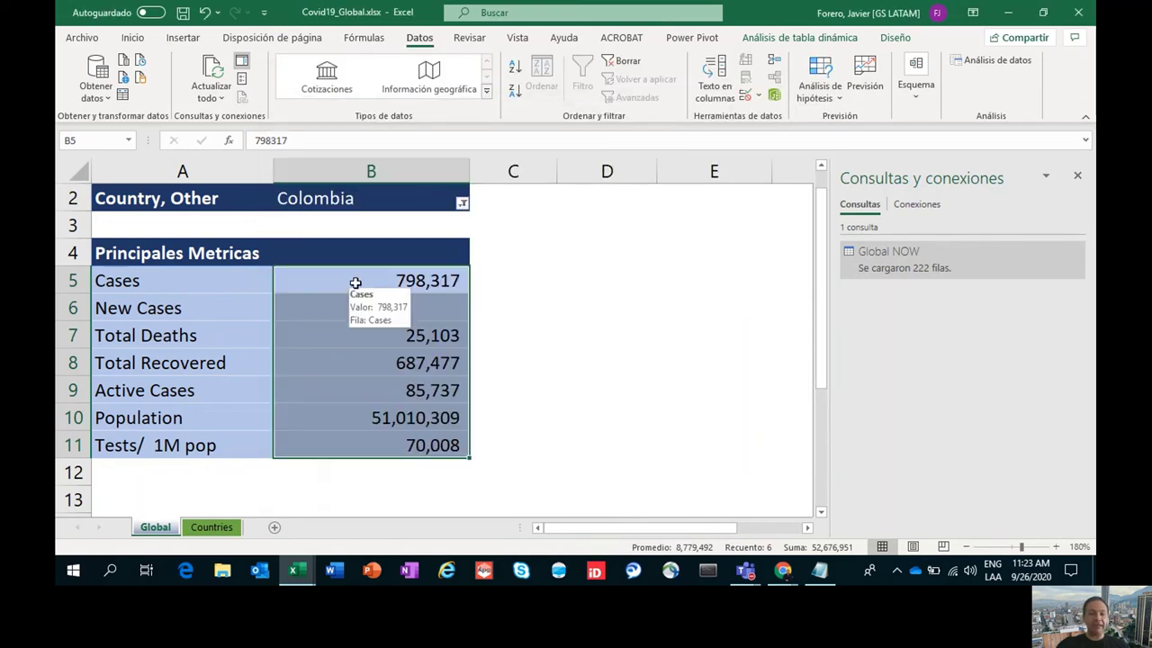
click(186, 281)
Confirm the Global pivot table is set to refresh when the file opens
right_click(186, 280)
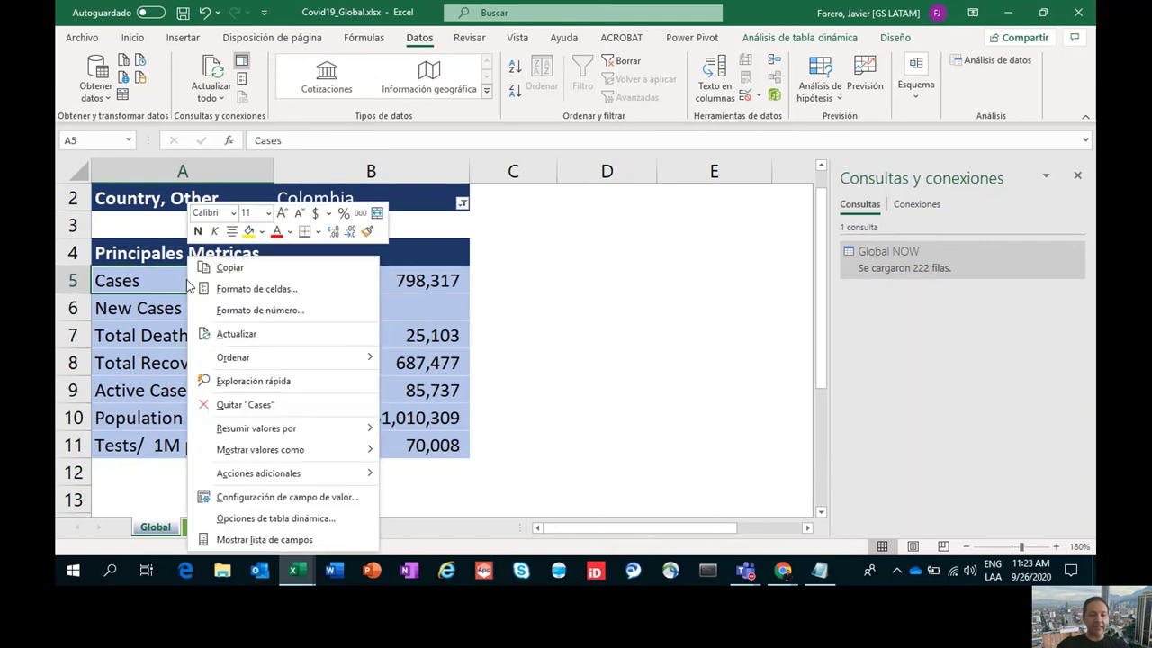
click(273, 519)
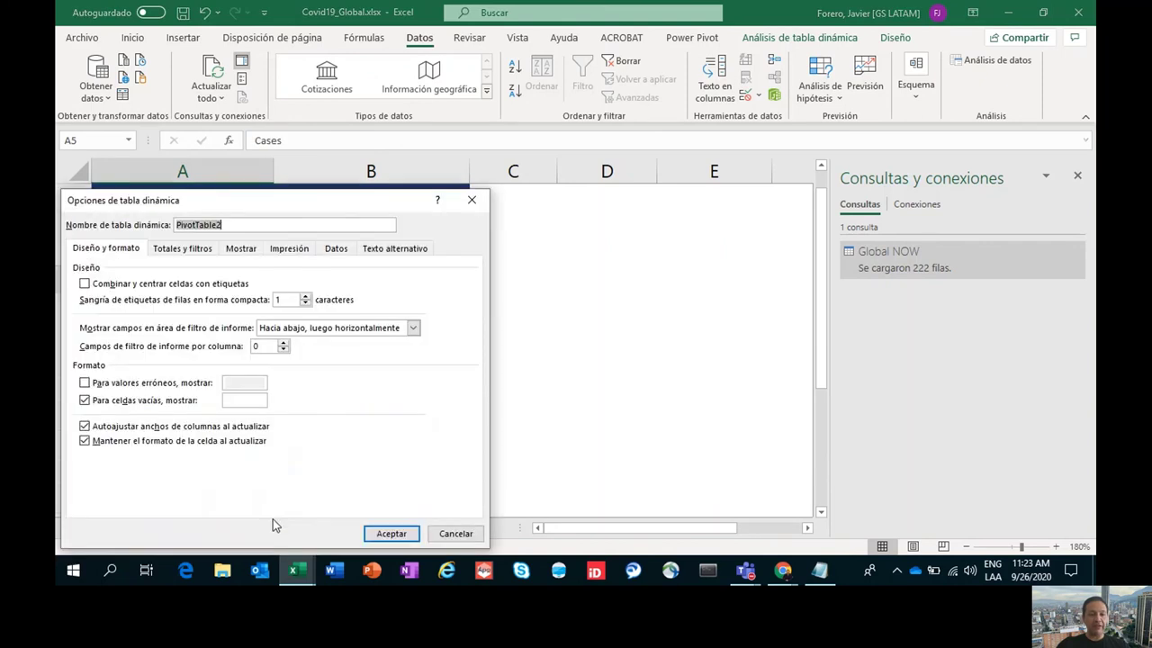
click(337, 252)
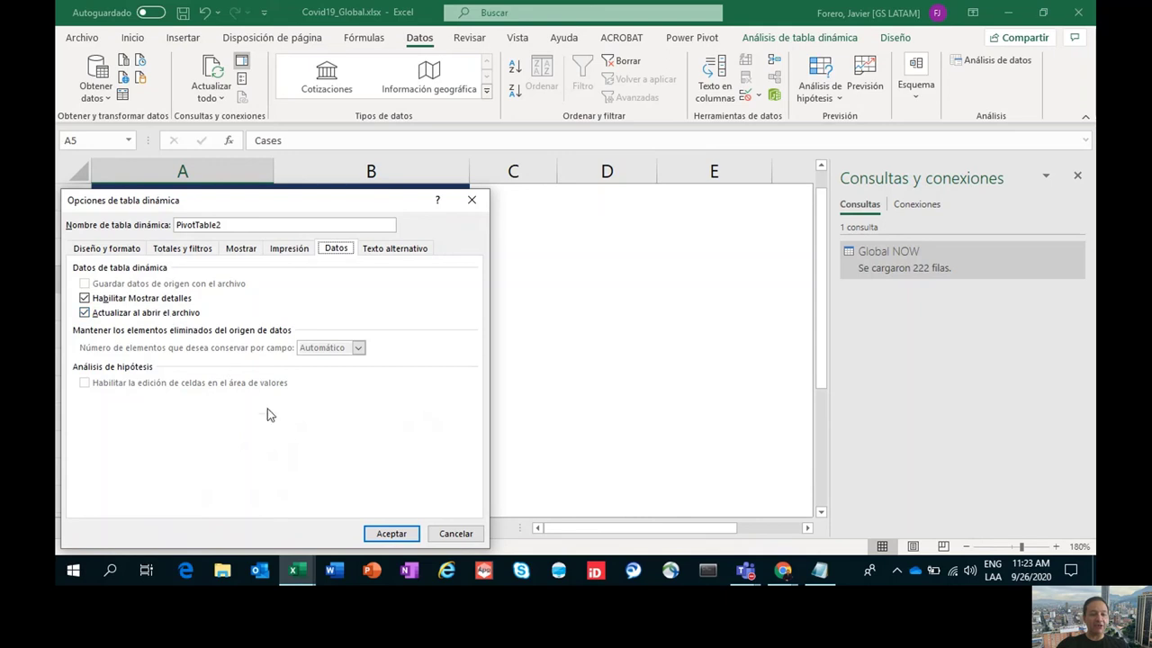
click(389, 532)
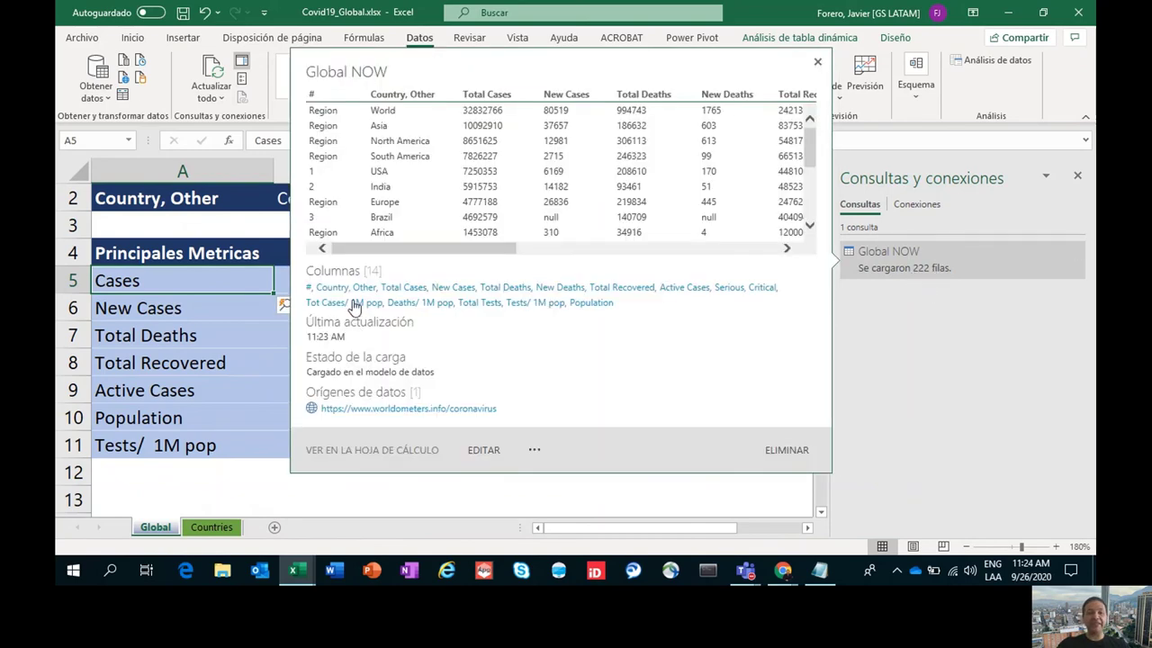
On the Countries sheet, confirm its pivot table also refreshes when the file opens
mouse_move(914, 273)
click(216, 527)
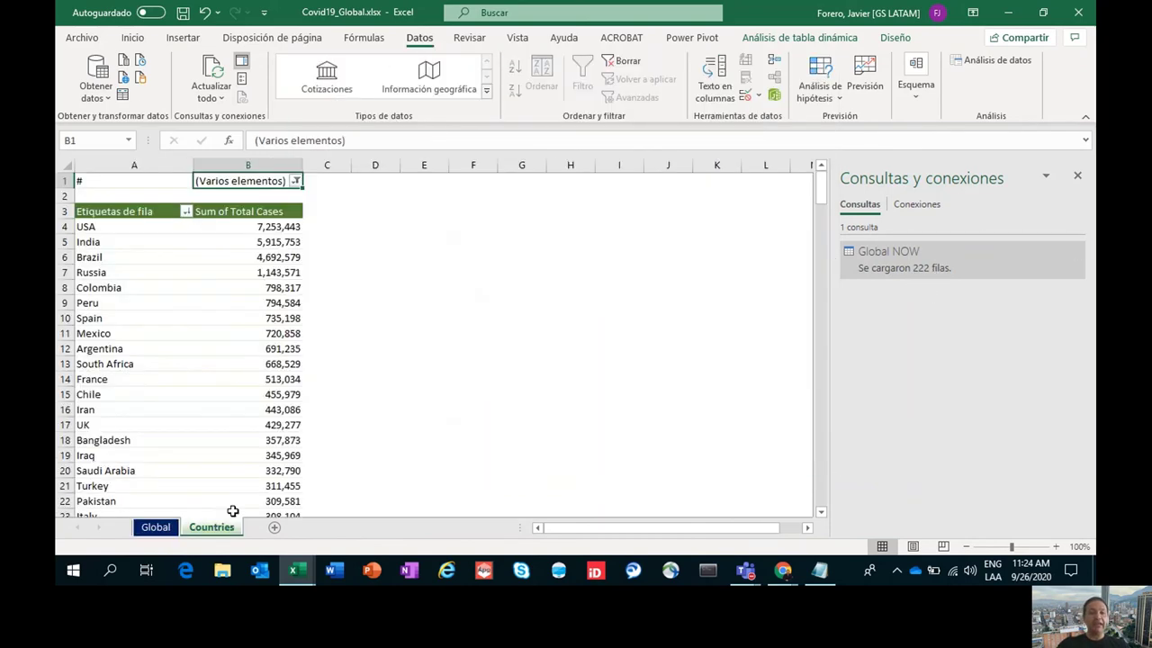
click(257, 242)
right_click(257, 242)
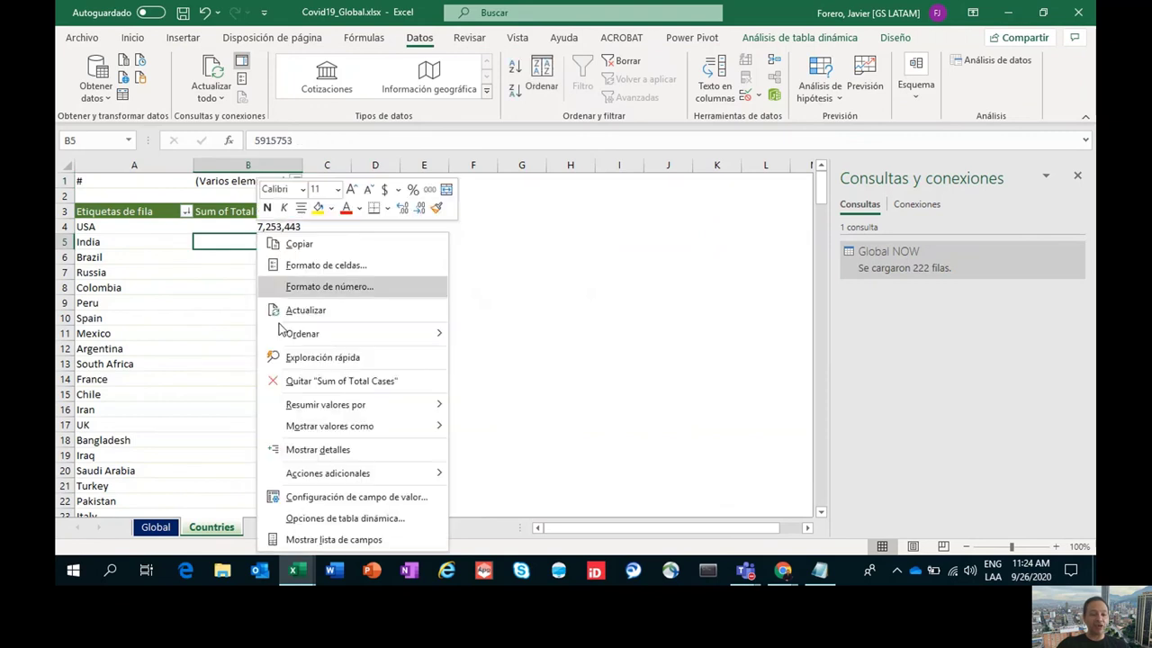
click(365, 520)
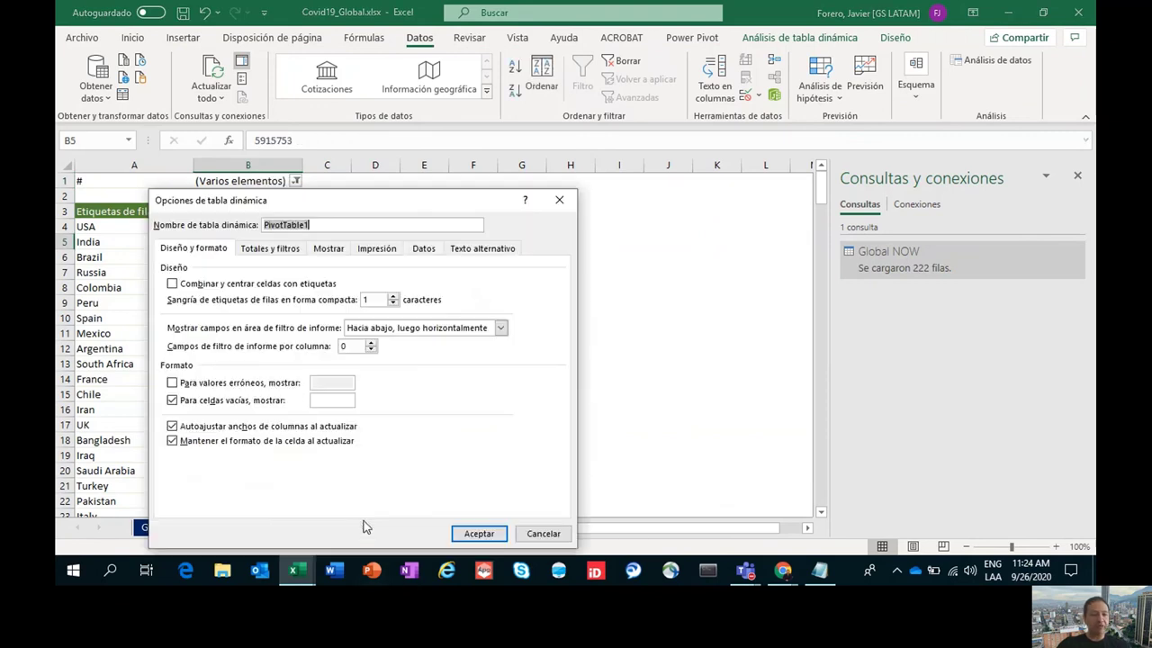
click(427, 250)
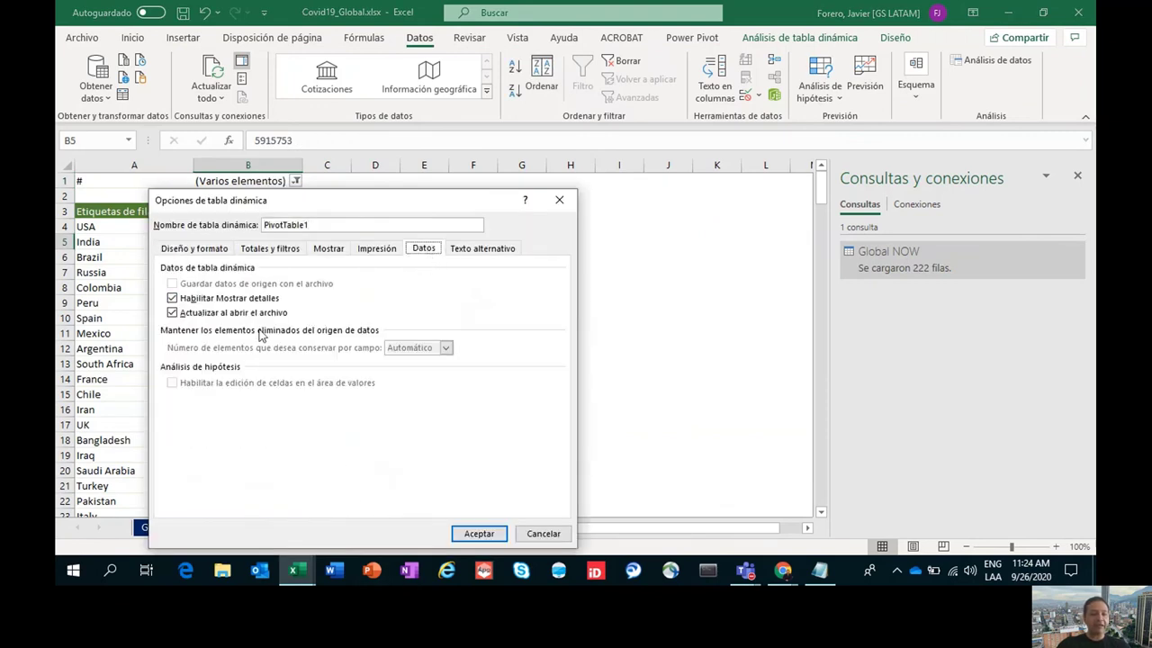
click(486, 533)
Return to the Global sheet and close the Queries & Connections pane
click(167, 528)
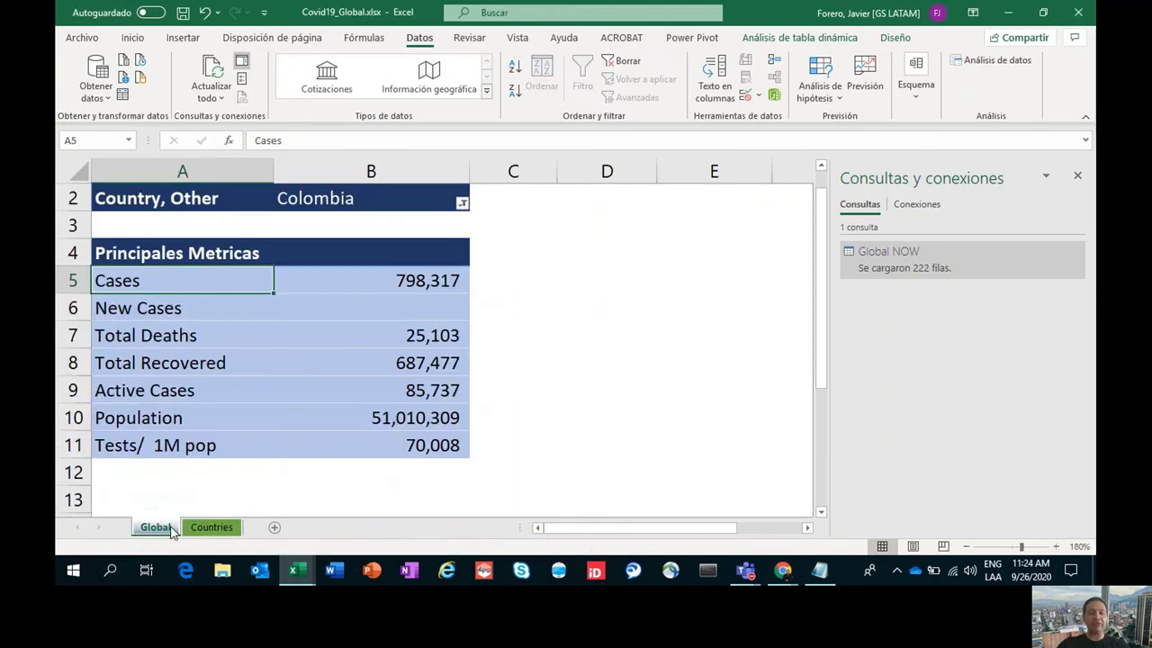
click(1078, 176)
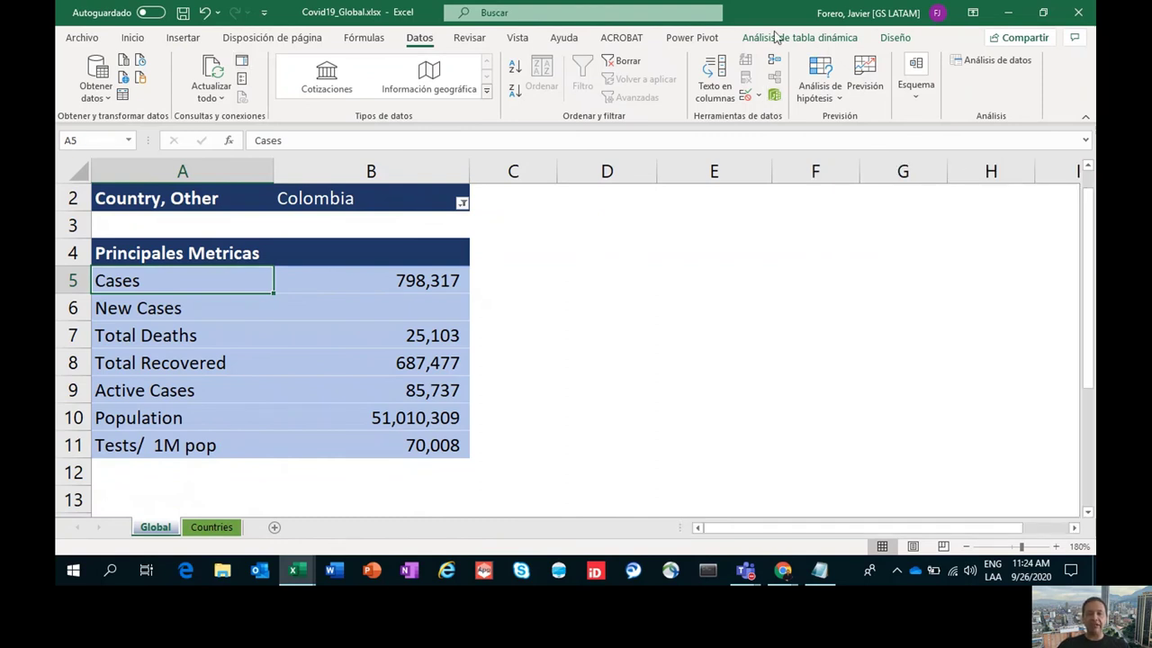
mouse_move(783, 7)
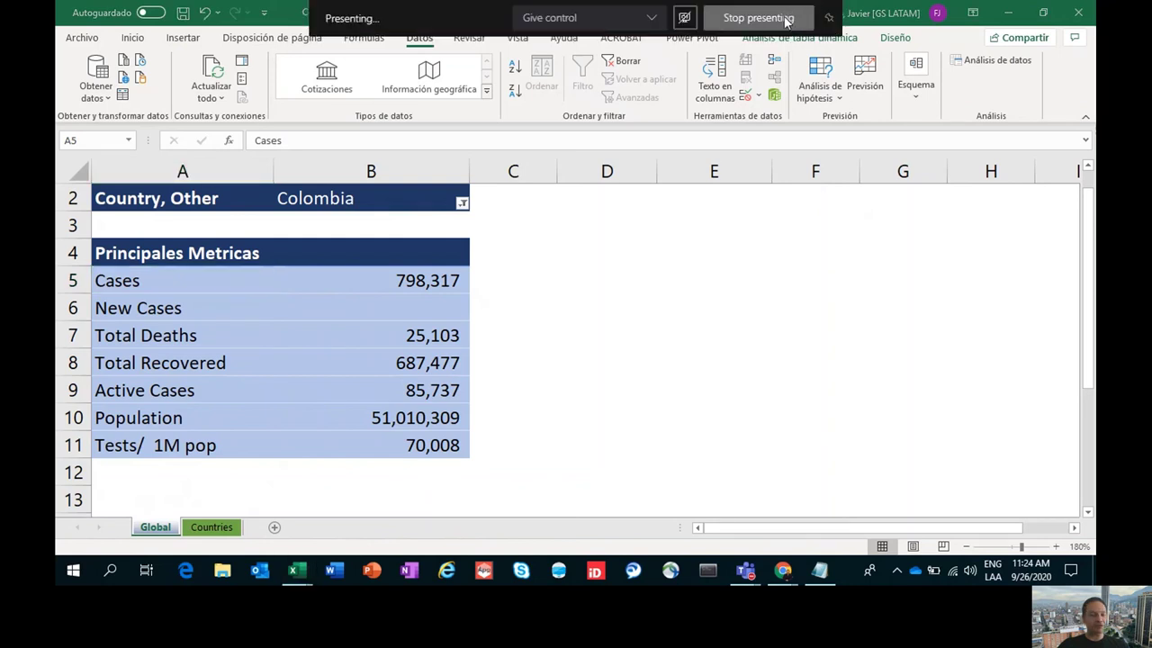